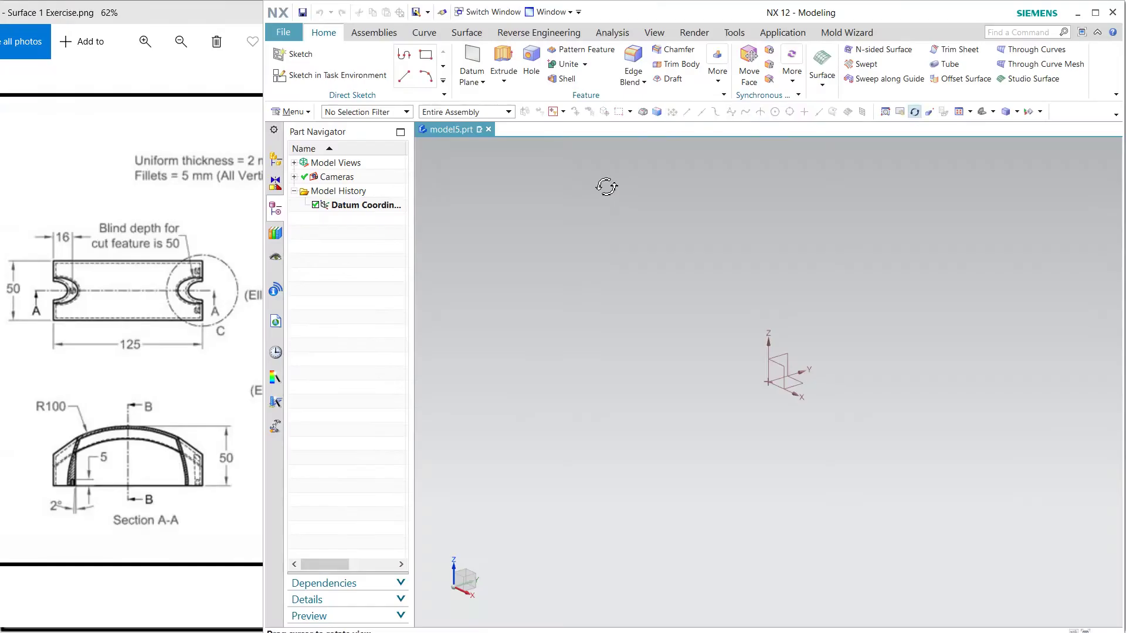
Step: Start a new sketch in the Task Environment on the XZ datum plane
click(330, 75)
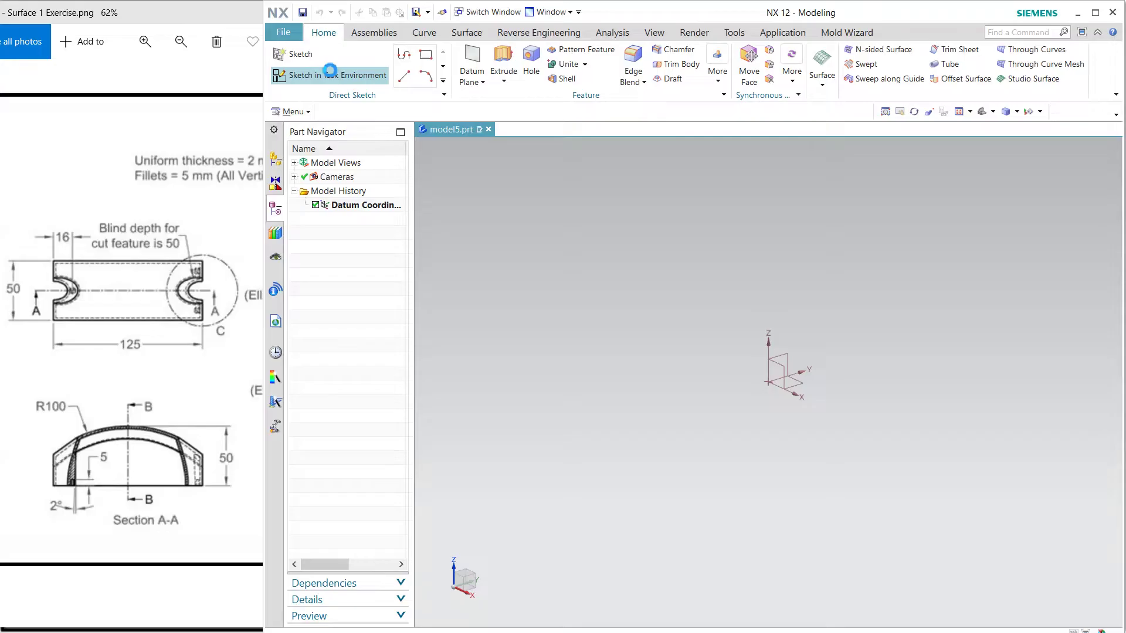
click(779, 356)
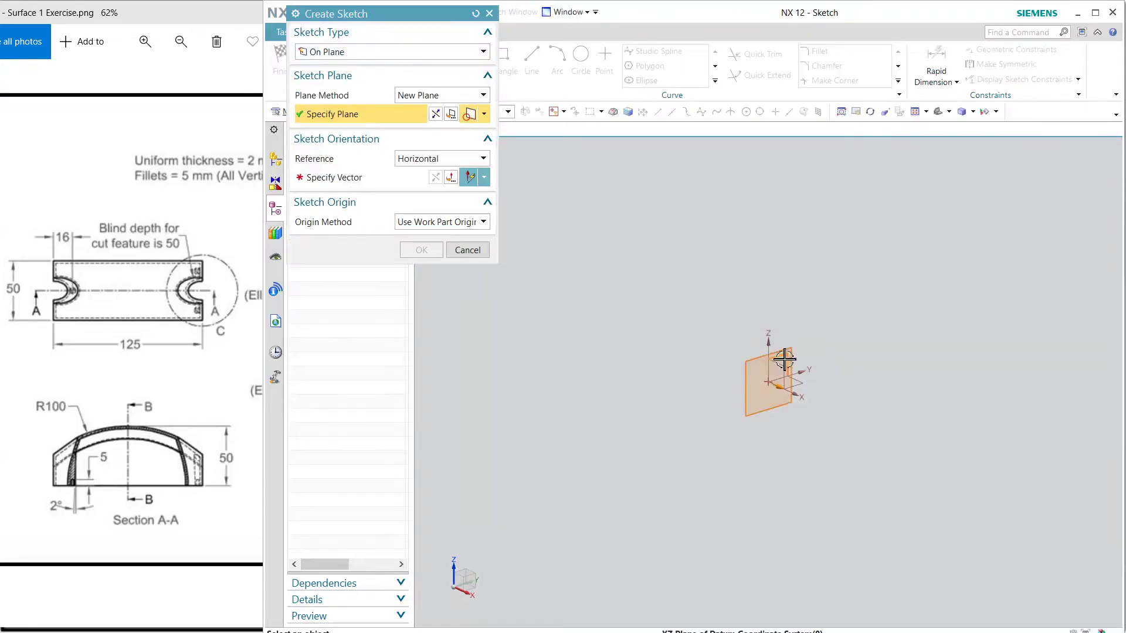
middle_click(717, 292)
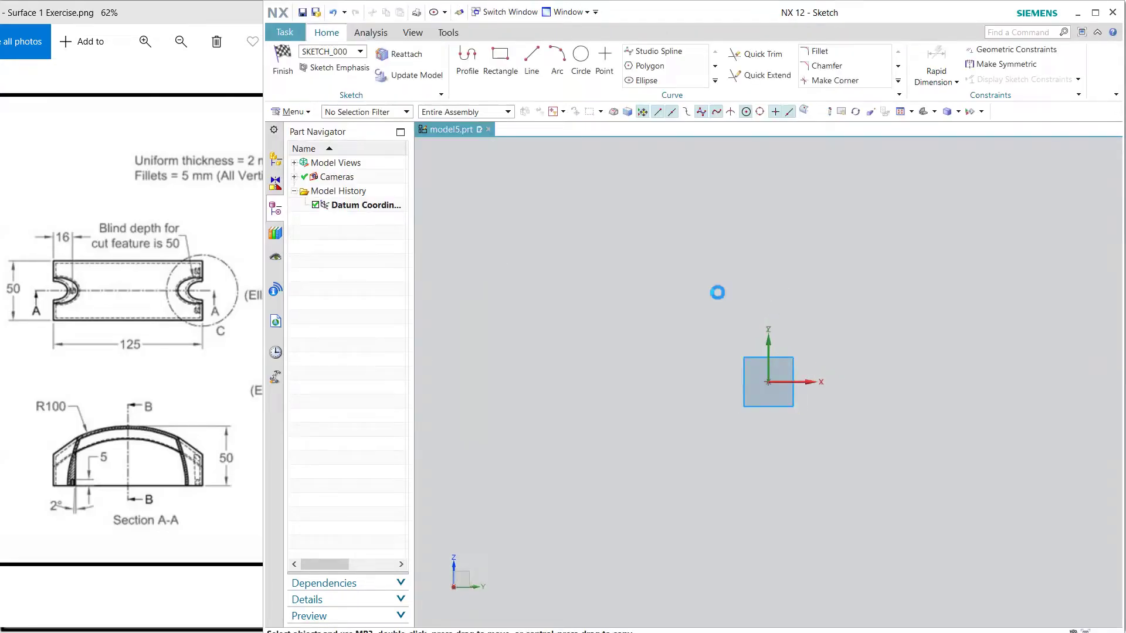
Step: Draw a three-point arc and set its radius to 100
click(558, 65)
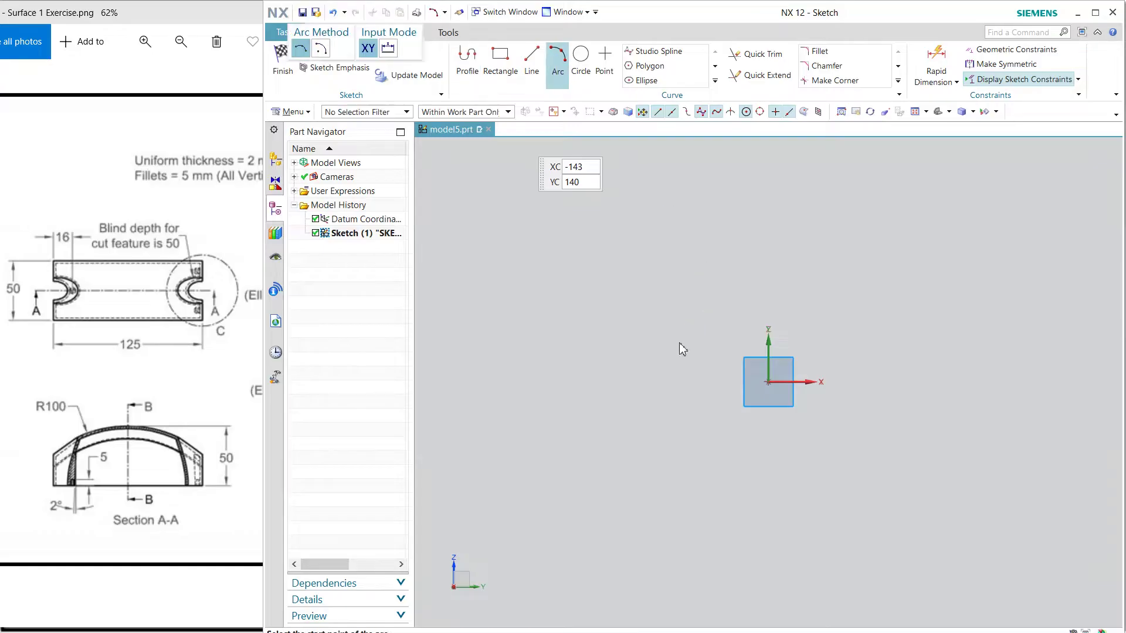
click(594, 332)
click(919, 333)
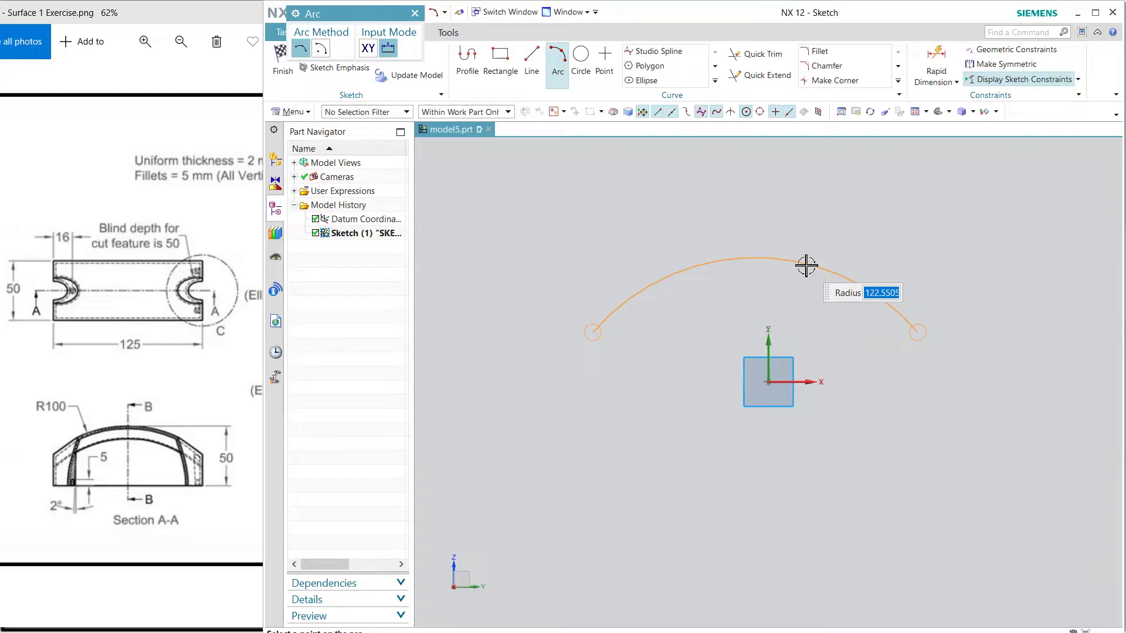
click(799, 284)
key(Escape)
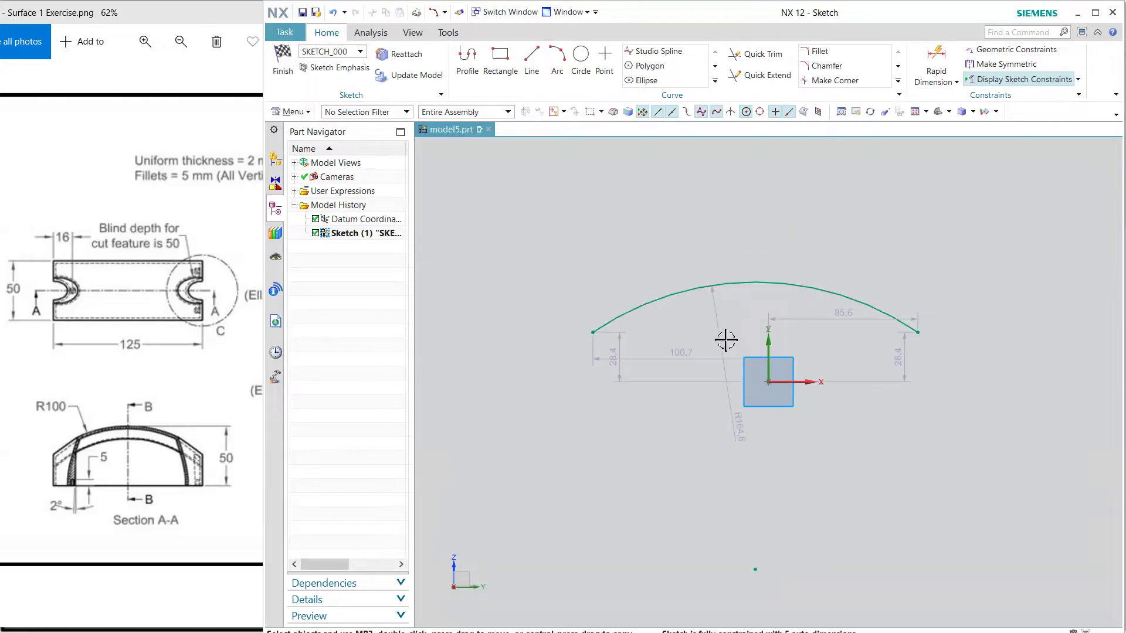
double_click(717, 334)
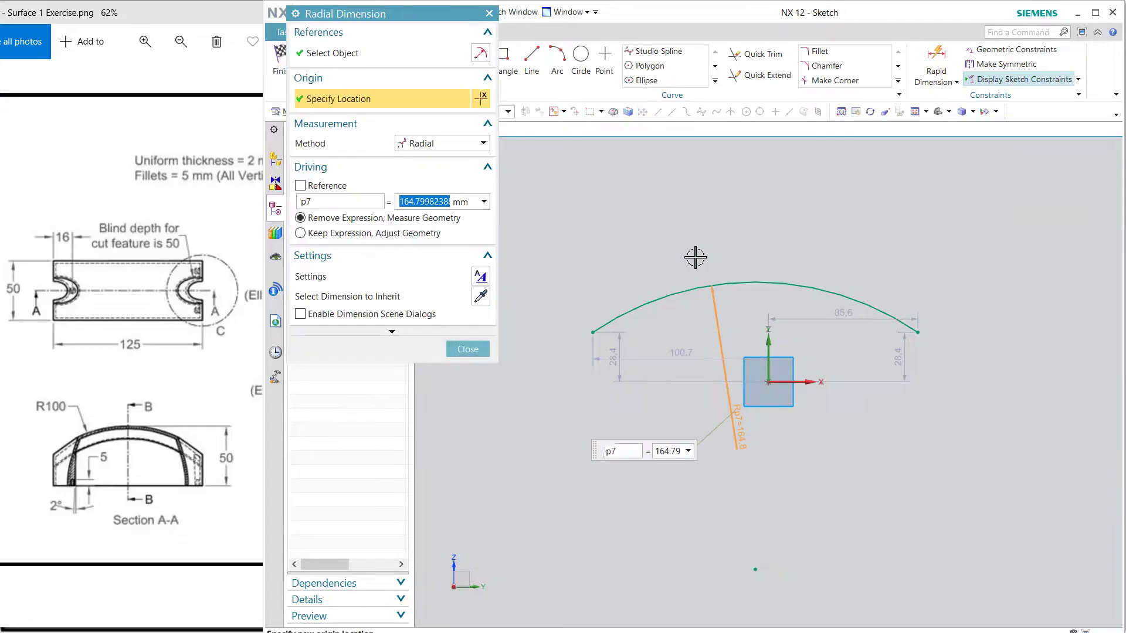
text(100)
key(Return)
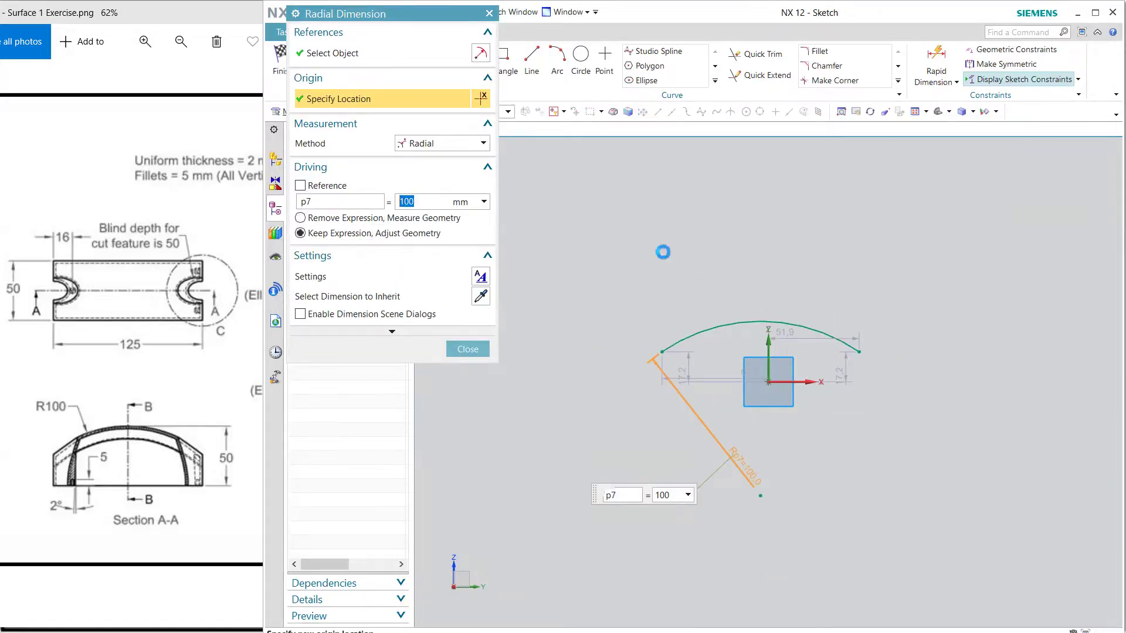
Step: Constrain the arc's endpoints horizontal and its centre onto the vertical axis
click(859, 353)
click(889, 332)
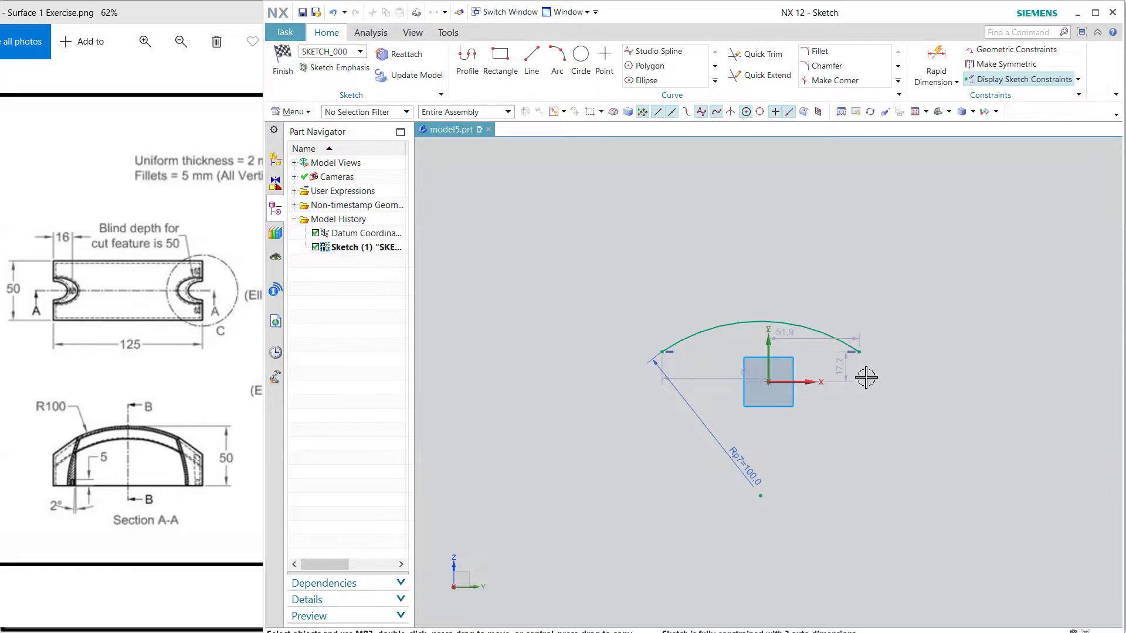
click(943, 79)
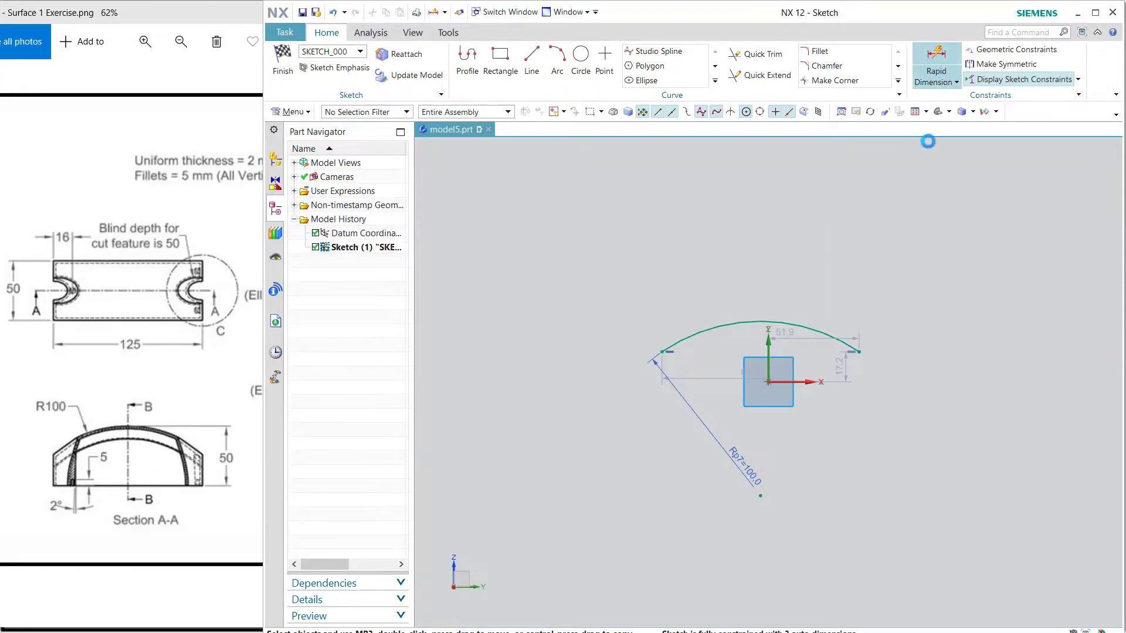
middle_click(756, 323)
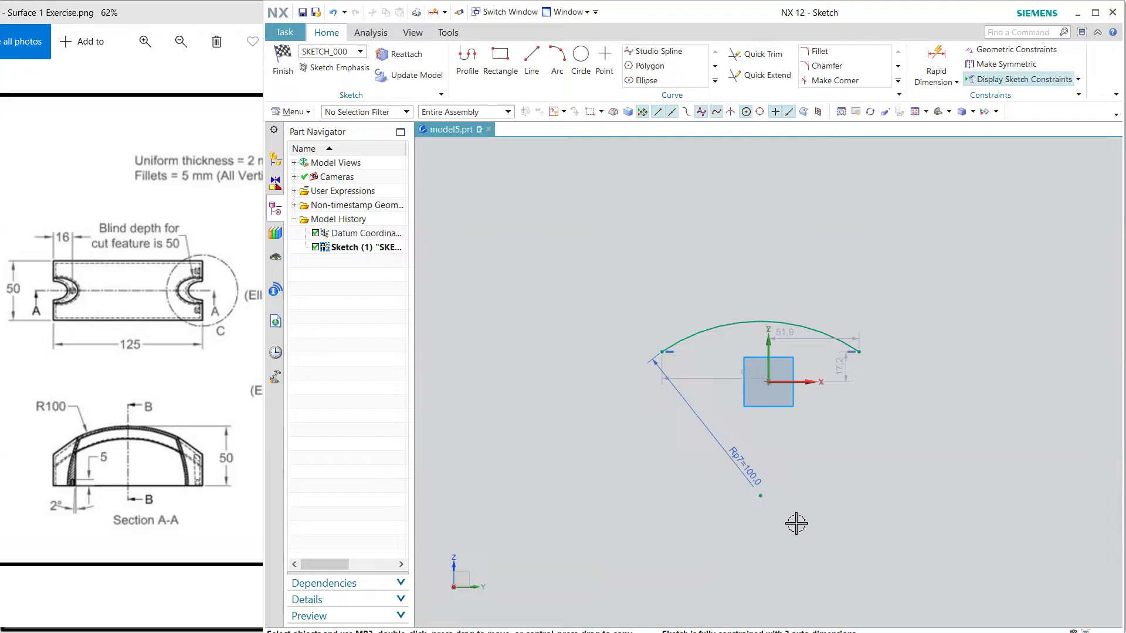
click(761, 496)
click(769, 349)
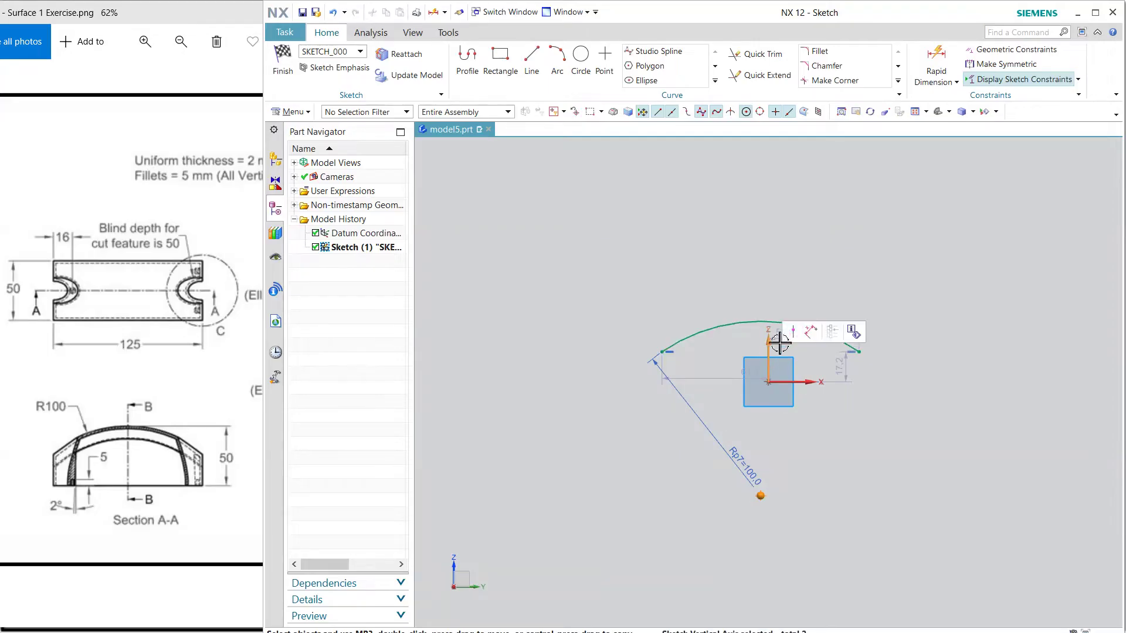
click(793, 332)
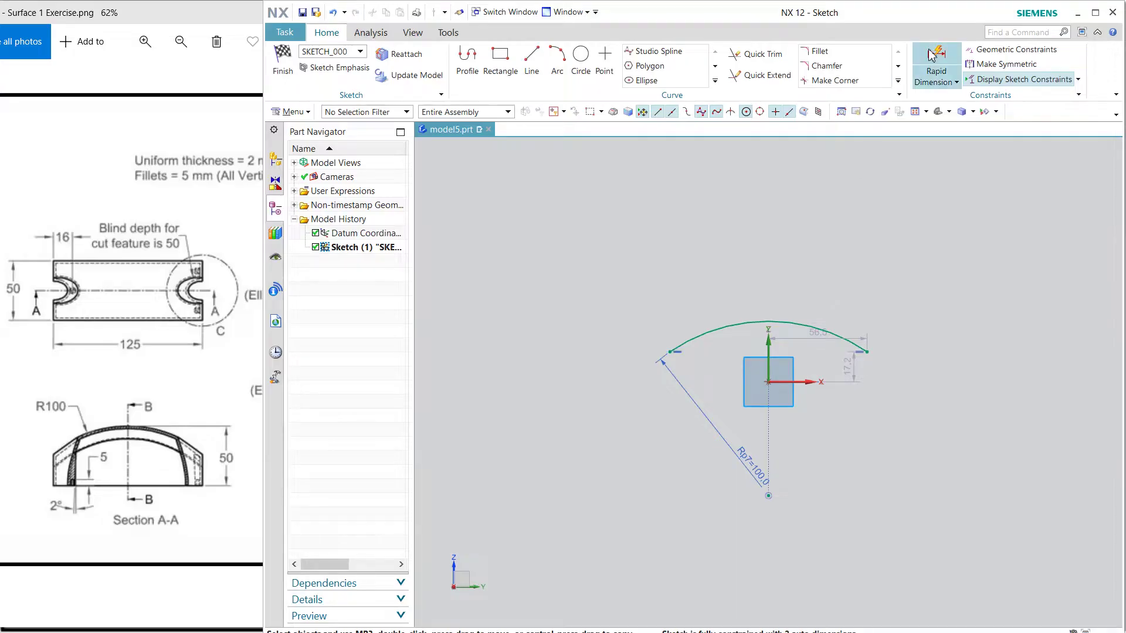
Step: Dimension the arc's top 50 above the horizontal axis with Rapid Dimension
click(936, 63)
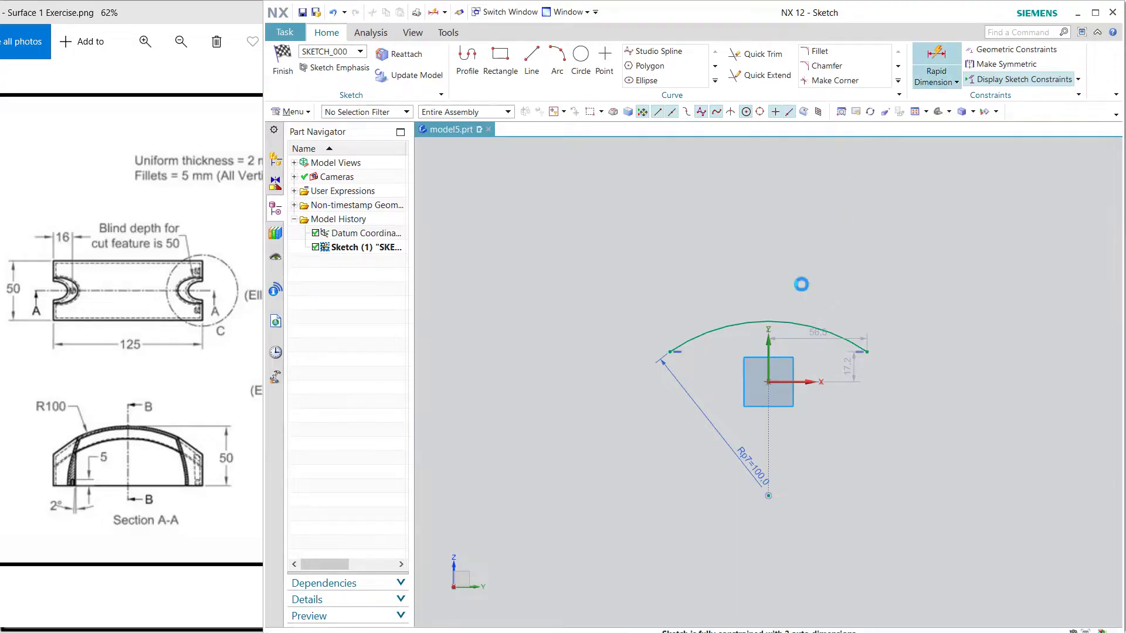
click(770, 322)
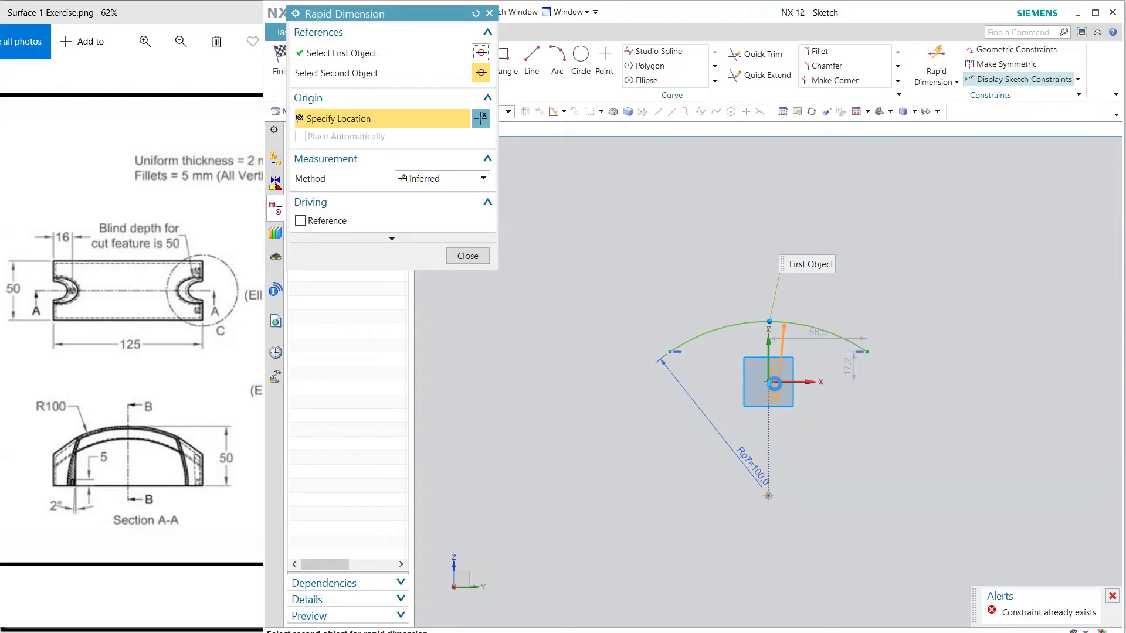
click(804, 382)
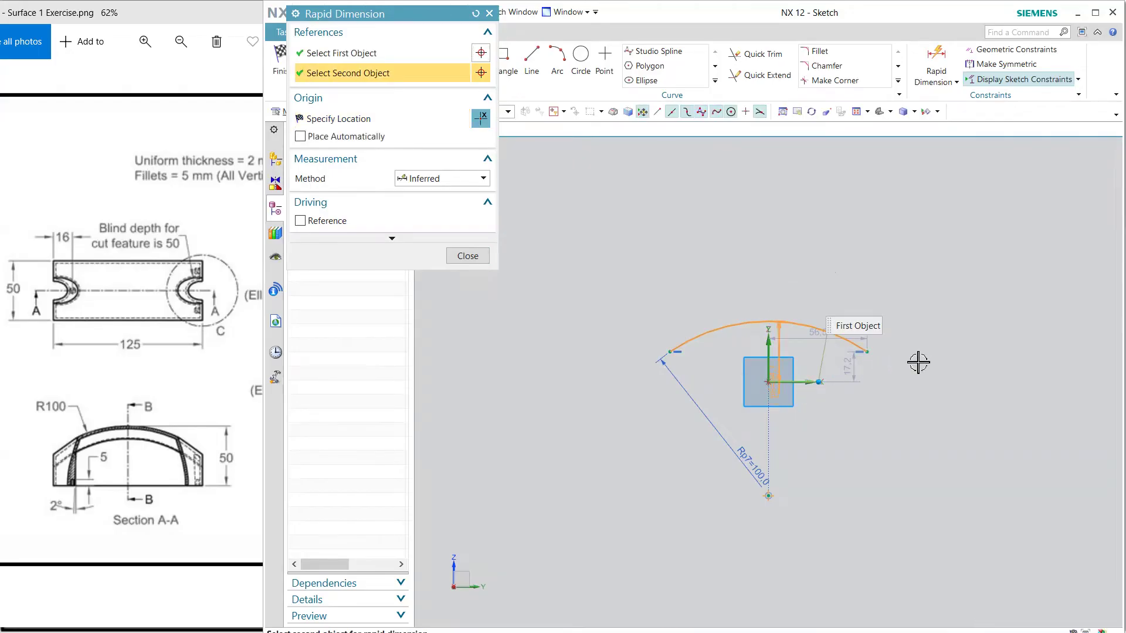
click(935, 332)
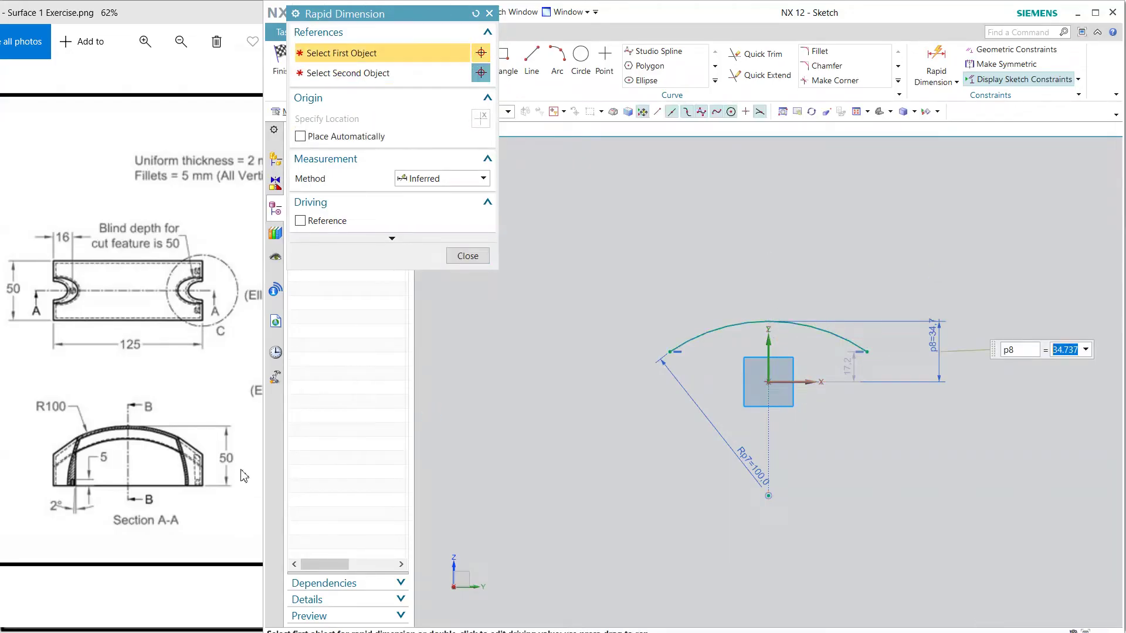
key(Return)
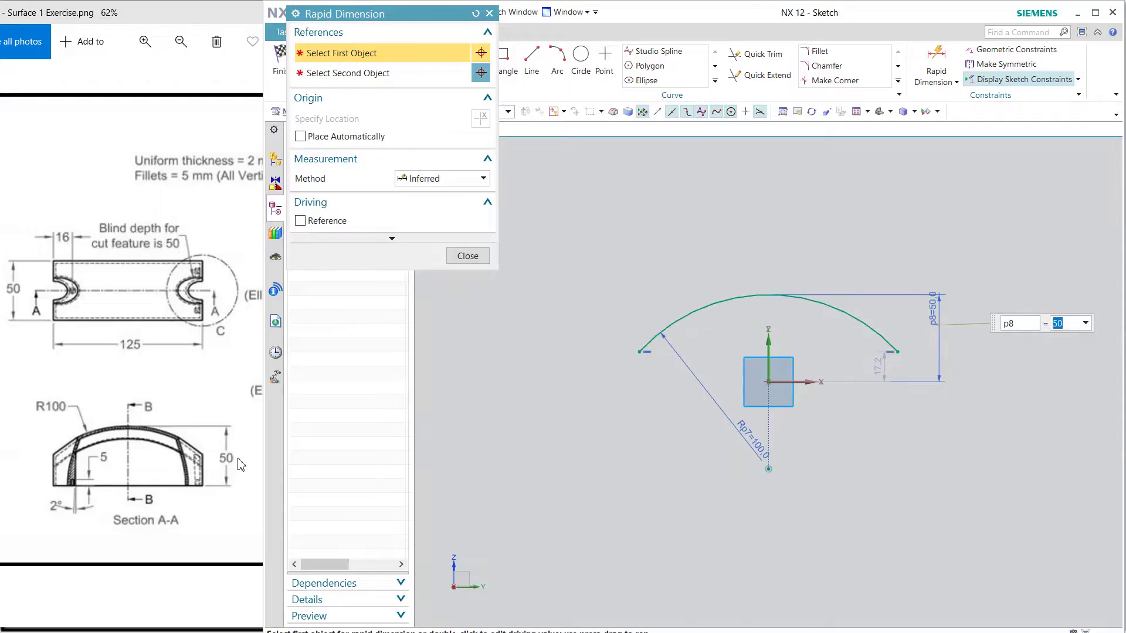
click(468, 256)
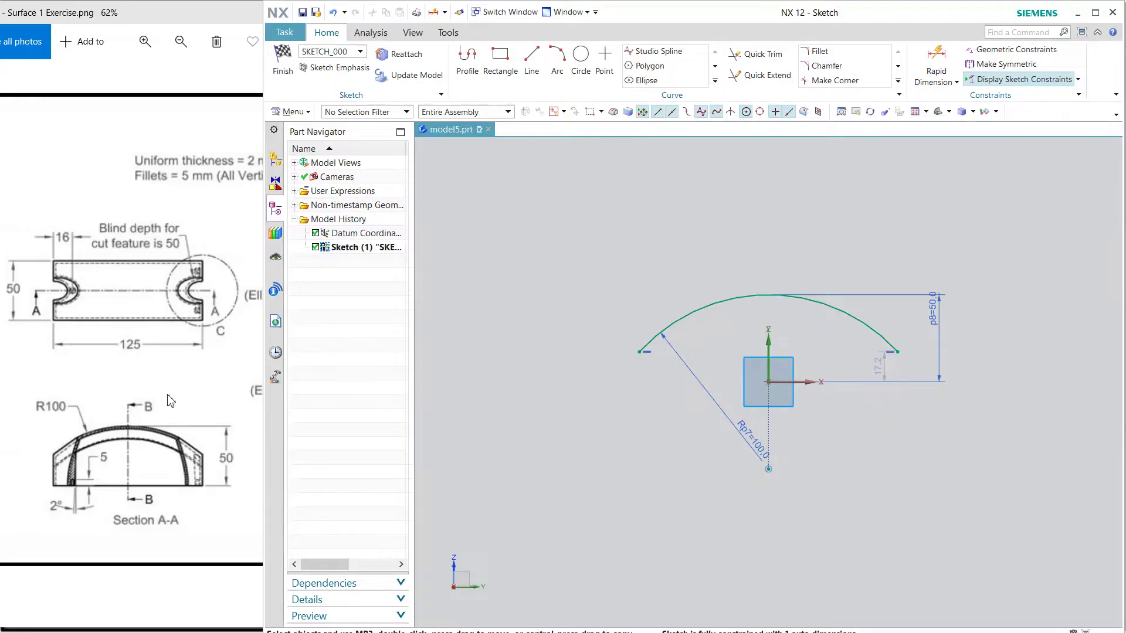
Step: Close the dome with left, bottom and right profile lines, and set the base width to 125
click(468, 59)
click(639, 352)
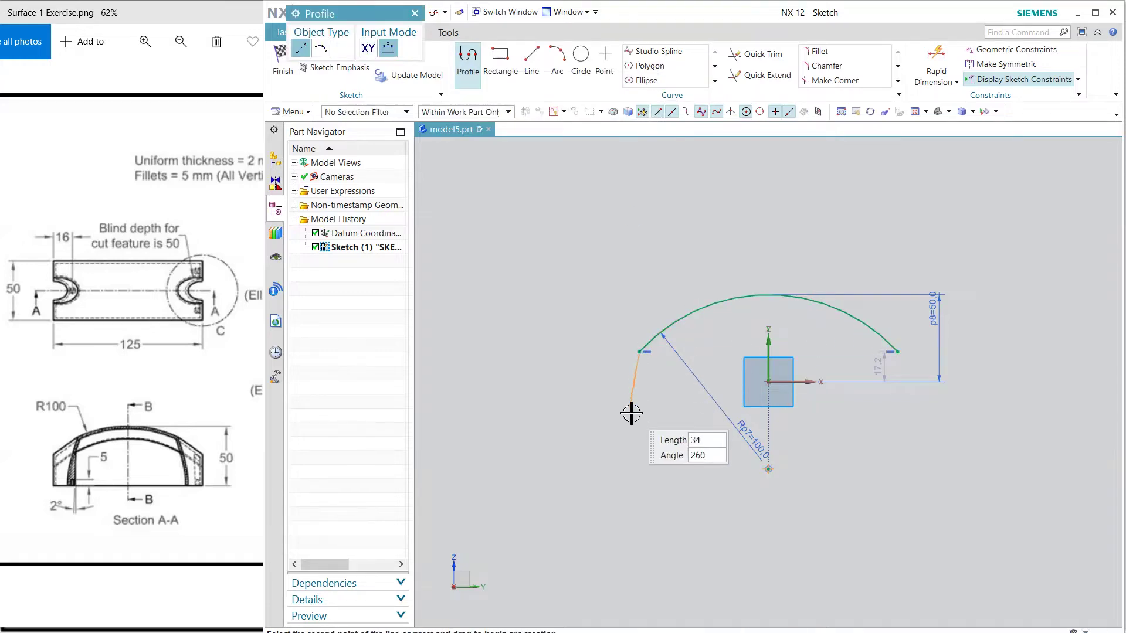
click(639, 416)
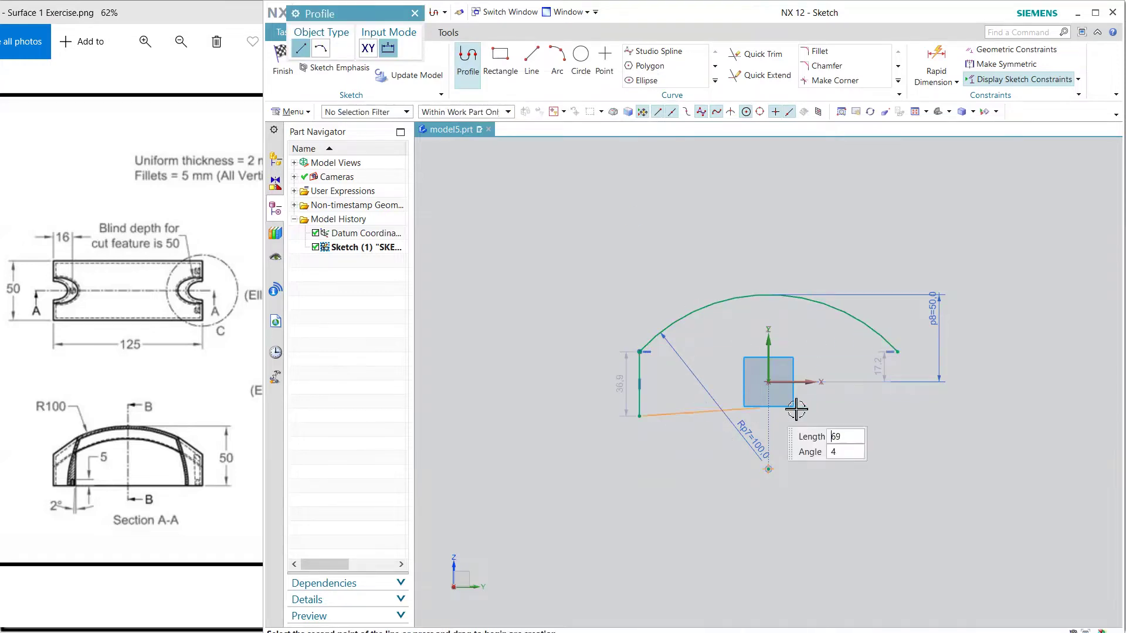
click(897, 416)
click(897, 352)
click(827, 231)
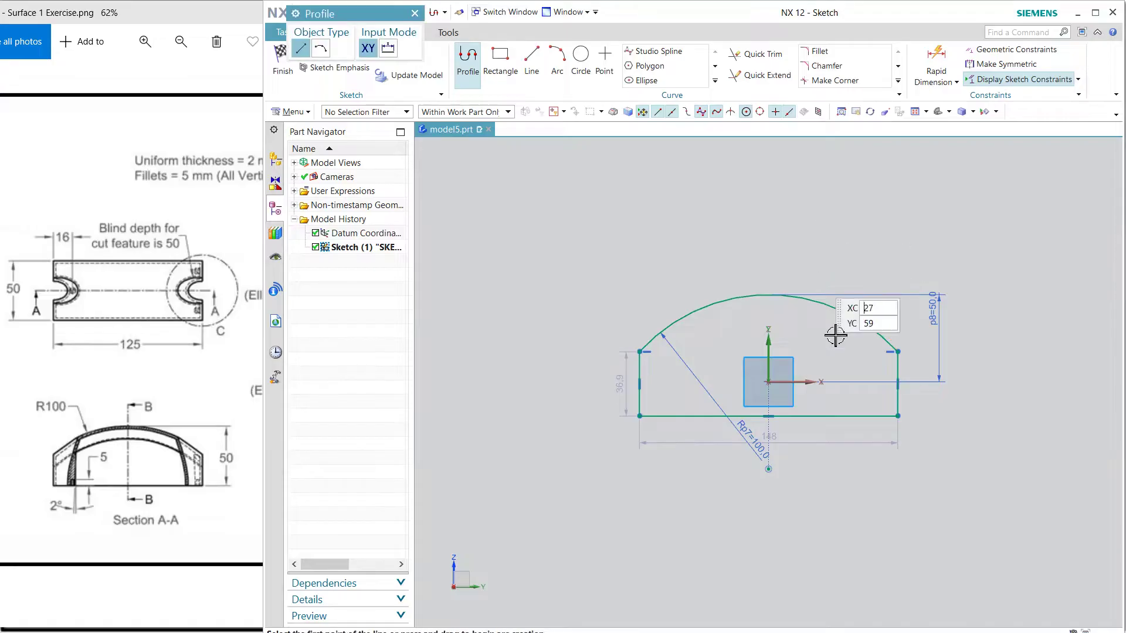
key(Escape)
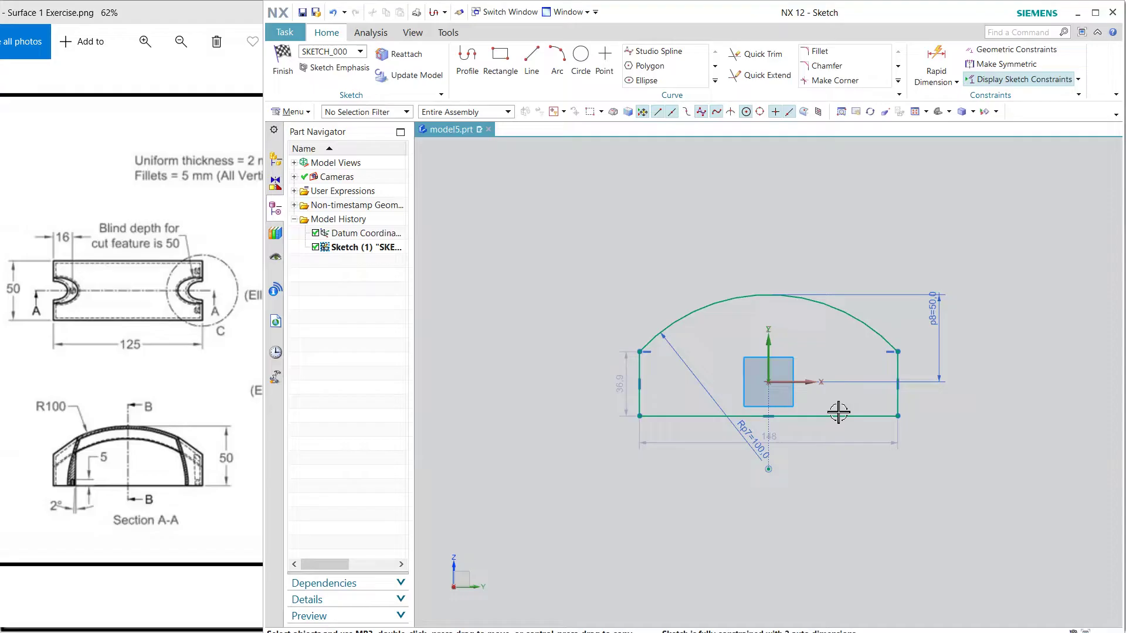
double_click(813, 443)
text(125)
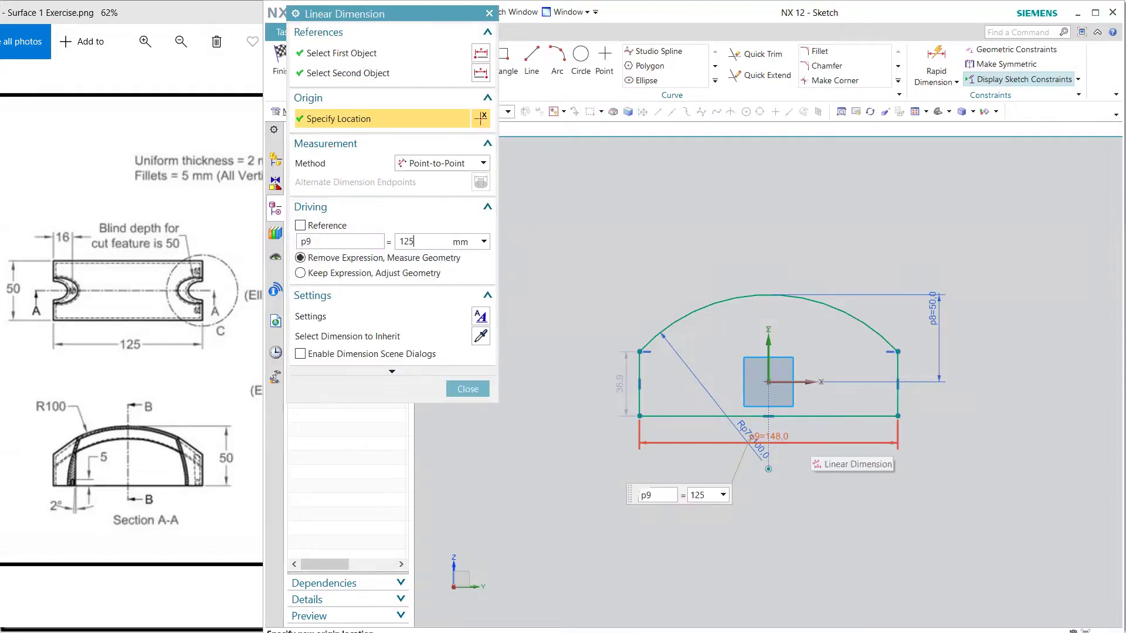
key(Return)
click(467, 389)
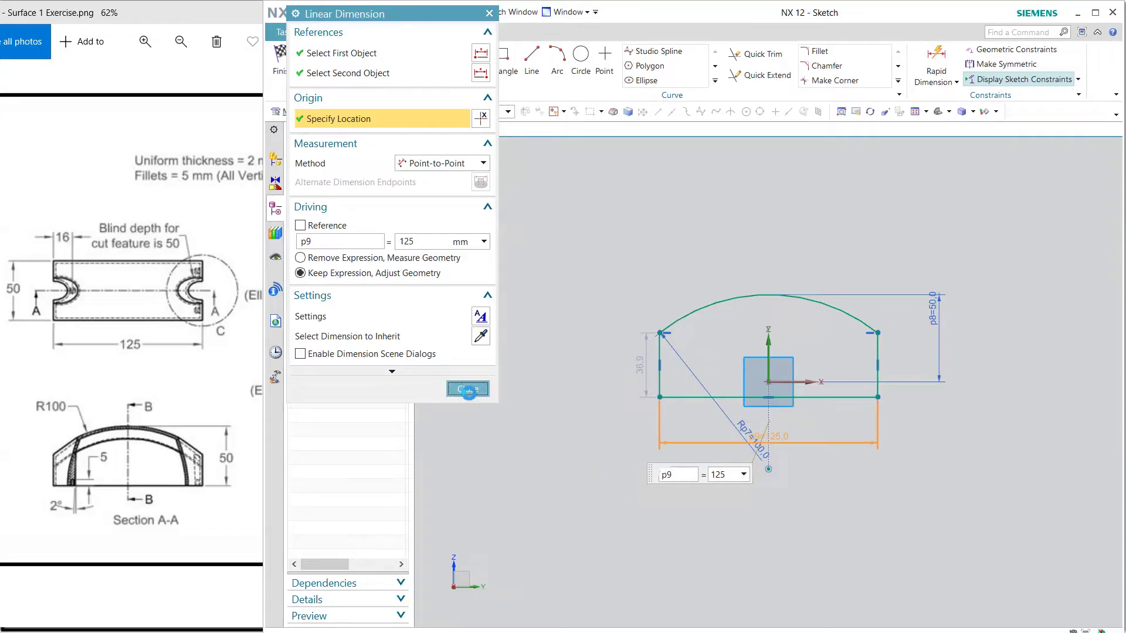
Step: Make the bottom line collinear with the horizontal axis and finish the sketch
click(769, 399)
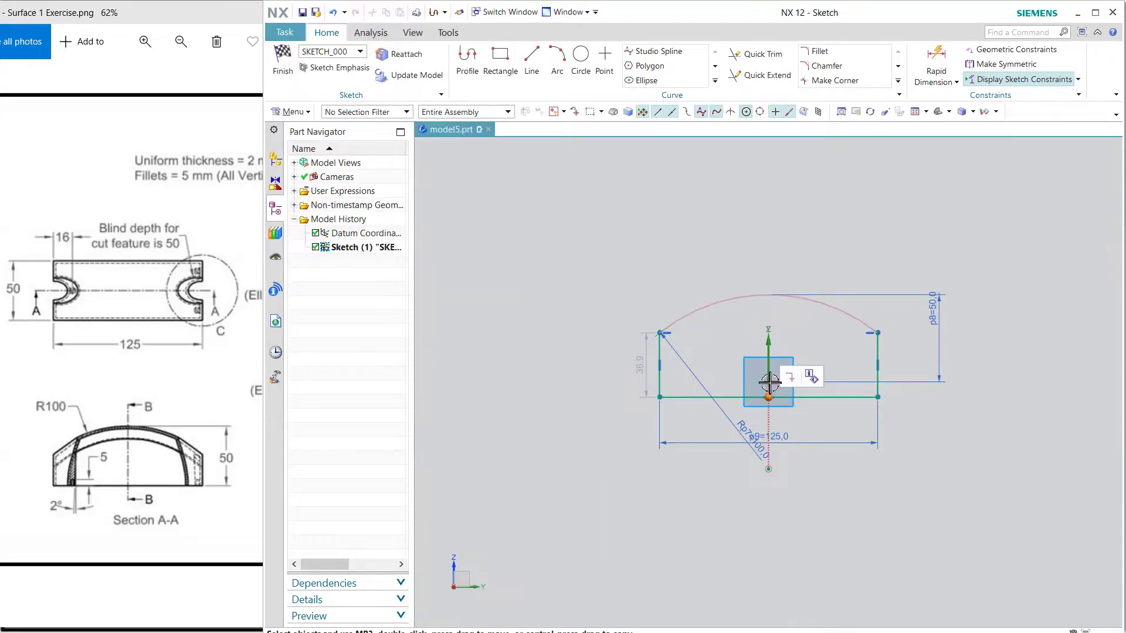
scroll(809, 394, up, 4)
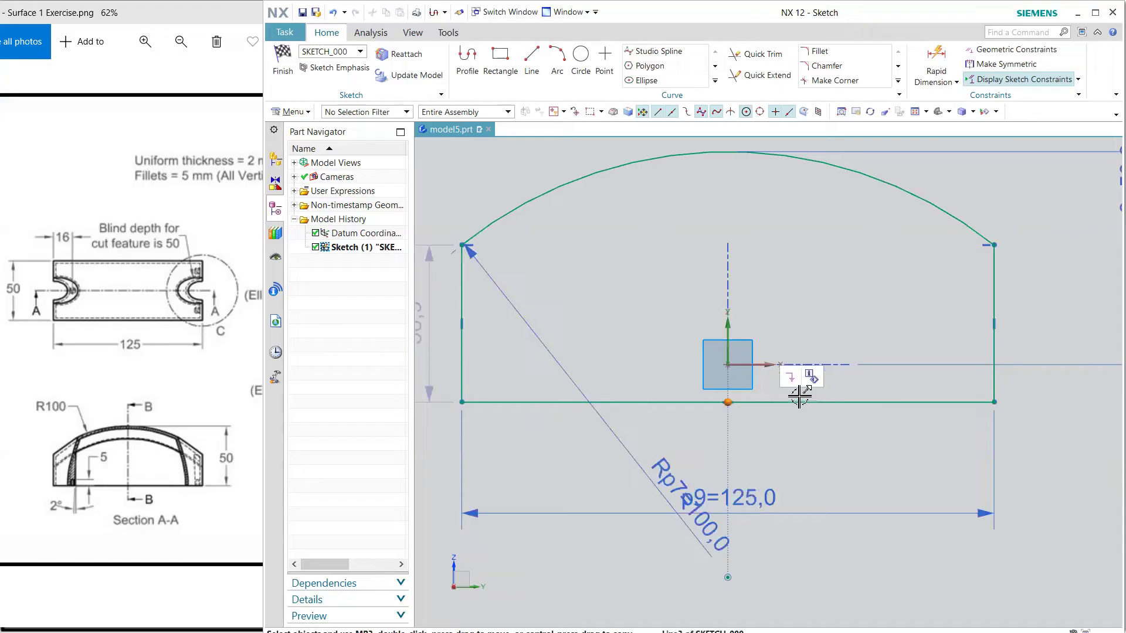
click(767, 365)
click(783, 349)
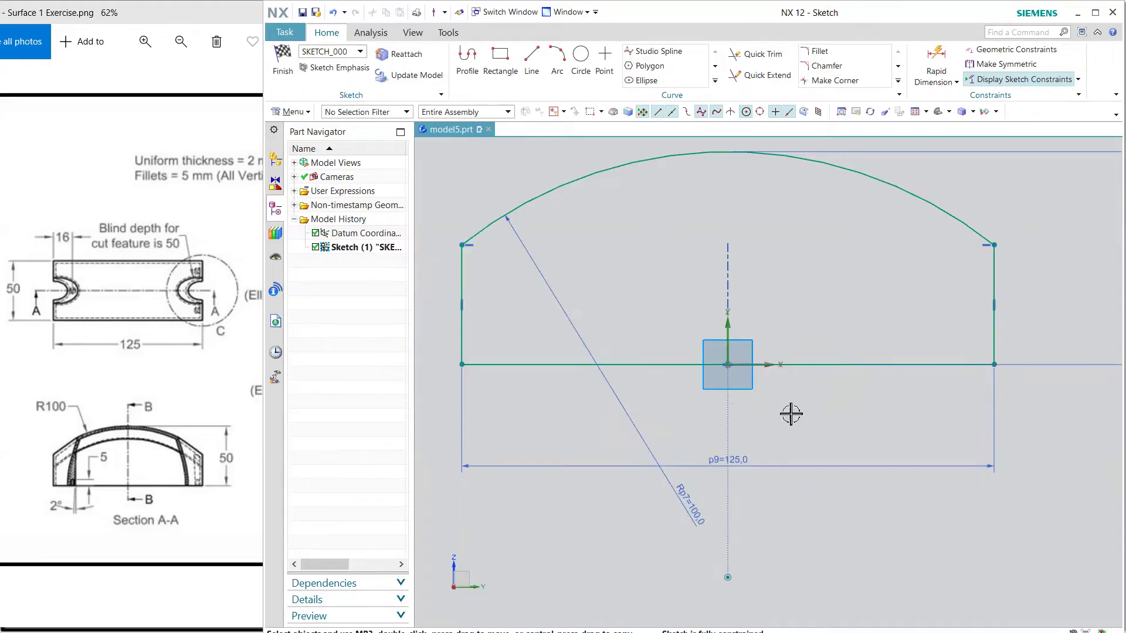
scroll(775, 448, down, 3)
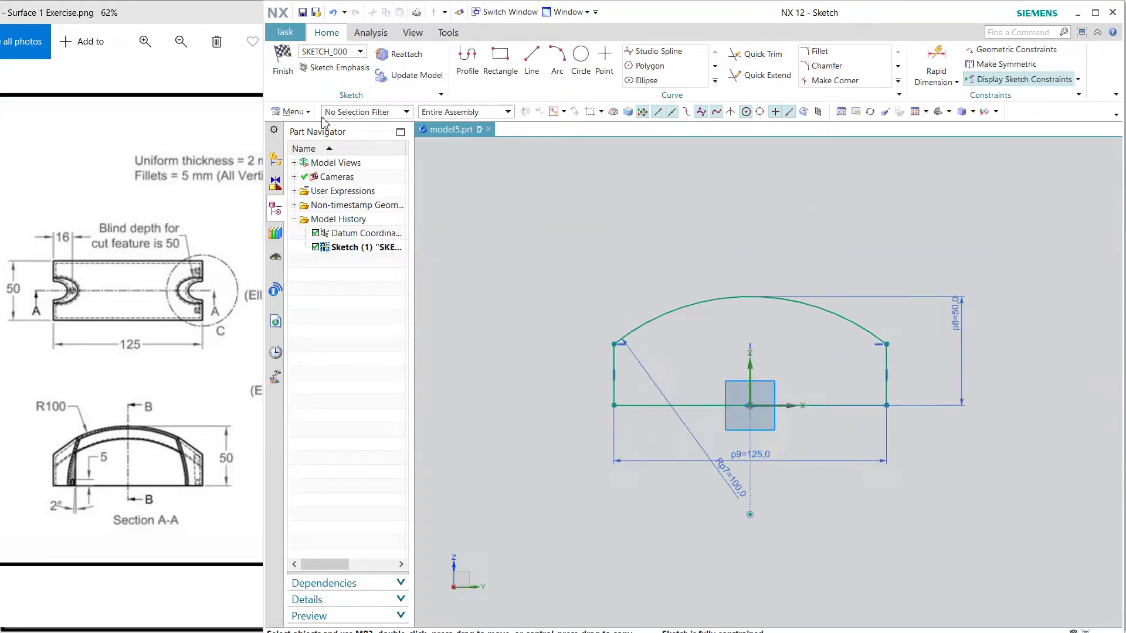
click(282, 64)
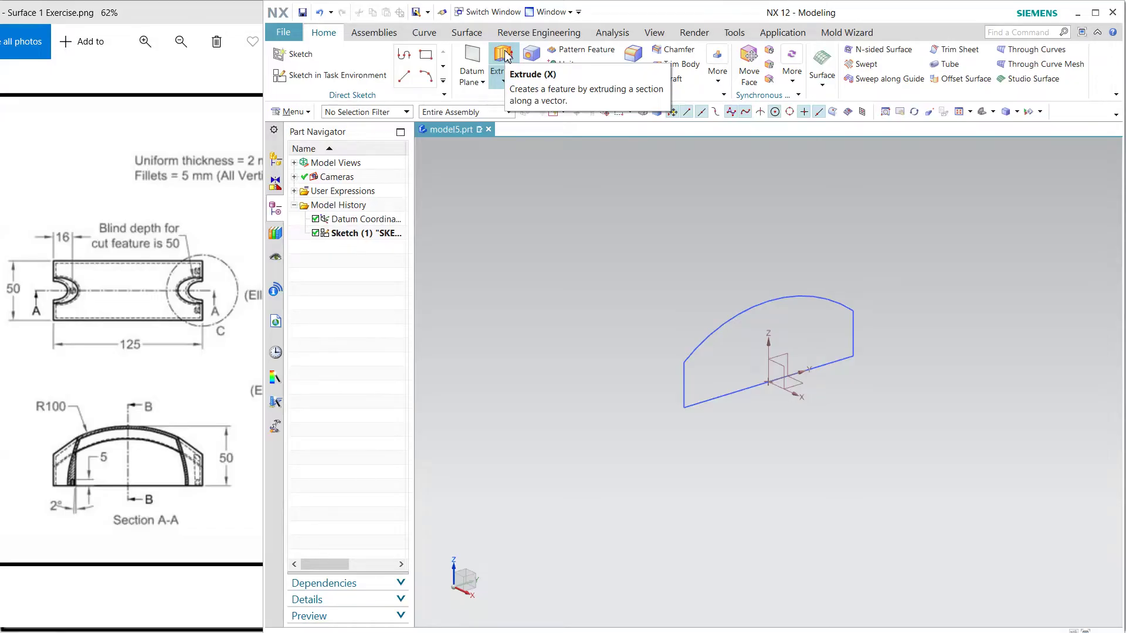
Step: Extrude the arc and its three lines with a Symmetric Value of 25 mm
click(505, 57)
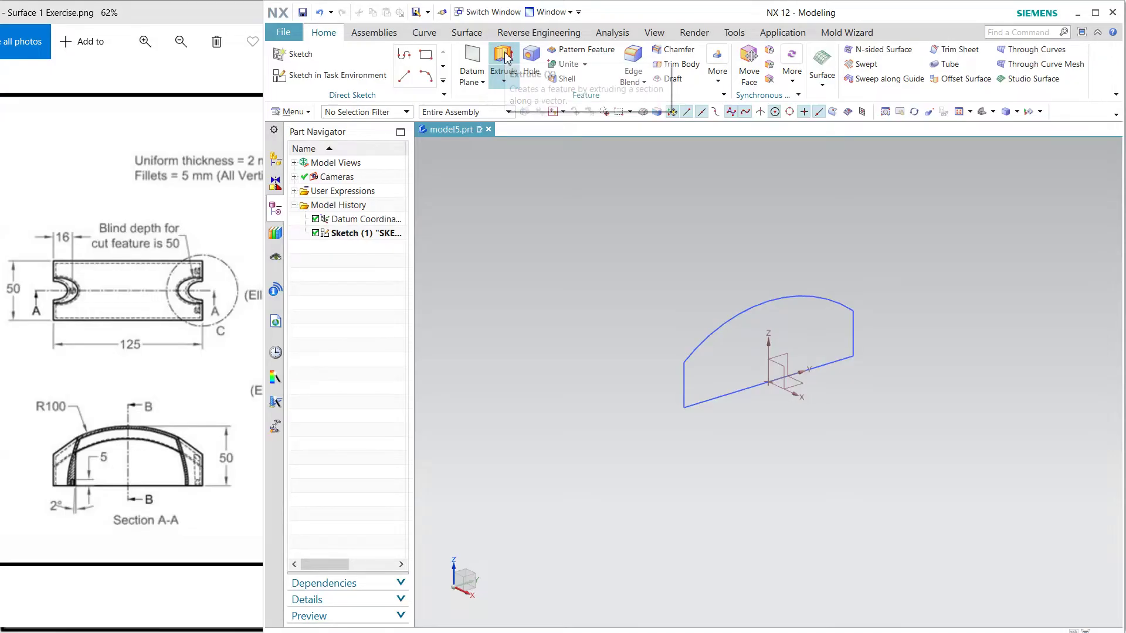
click(725, 323)
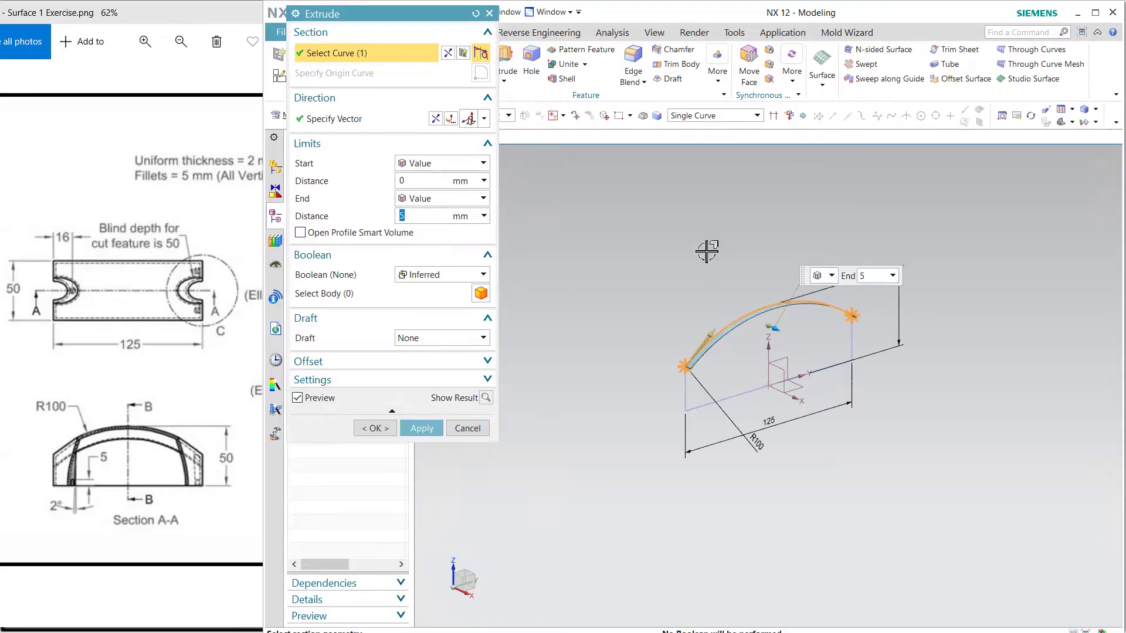
click(687, 392)
click(712, 404)
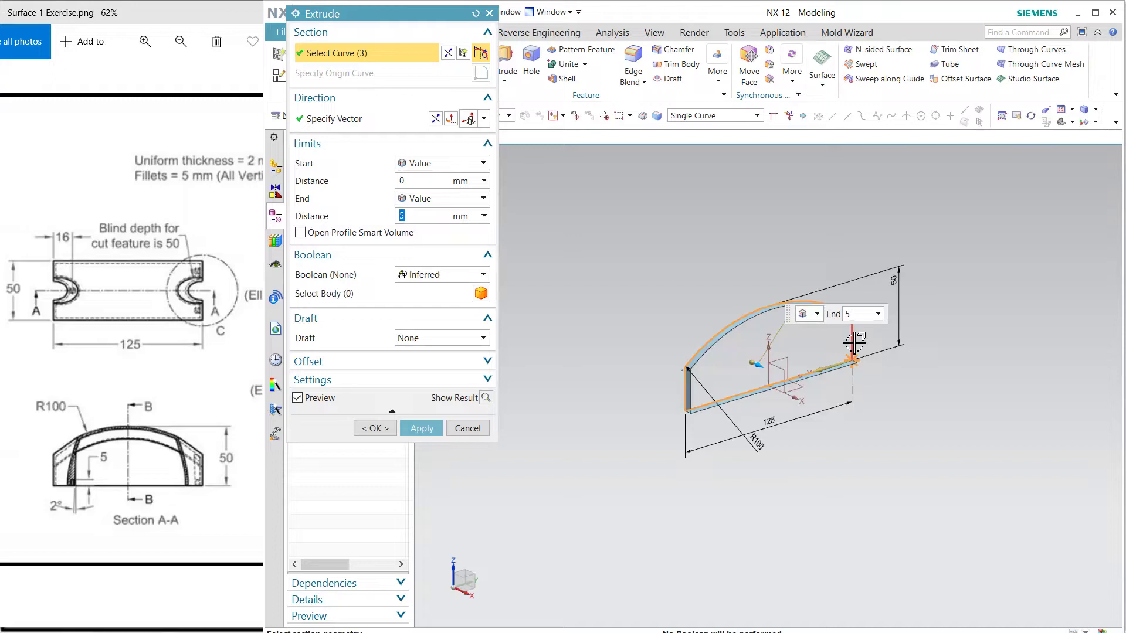
click(852, 345)
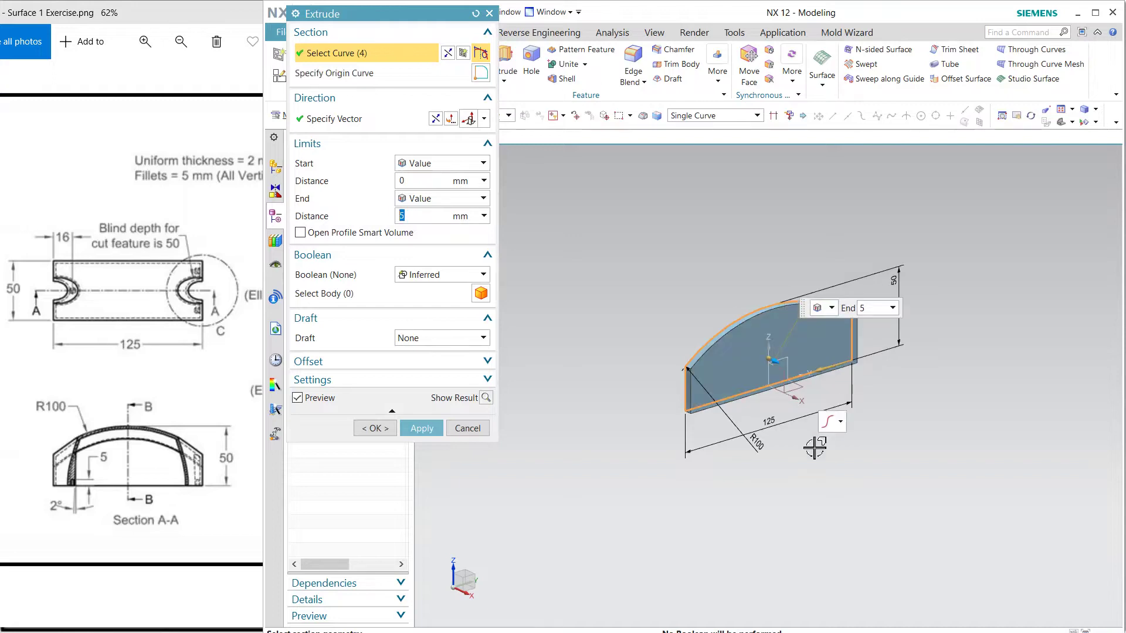
click(450, 200)
click(450, 225)
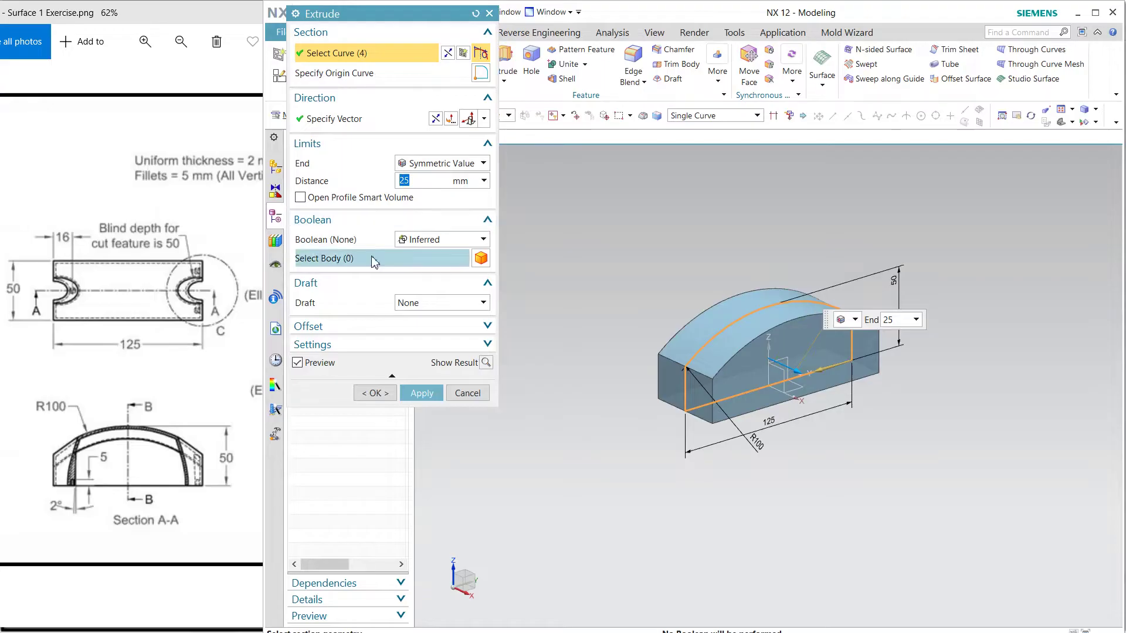
click(376, 393)
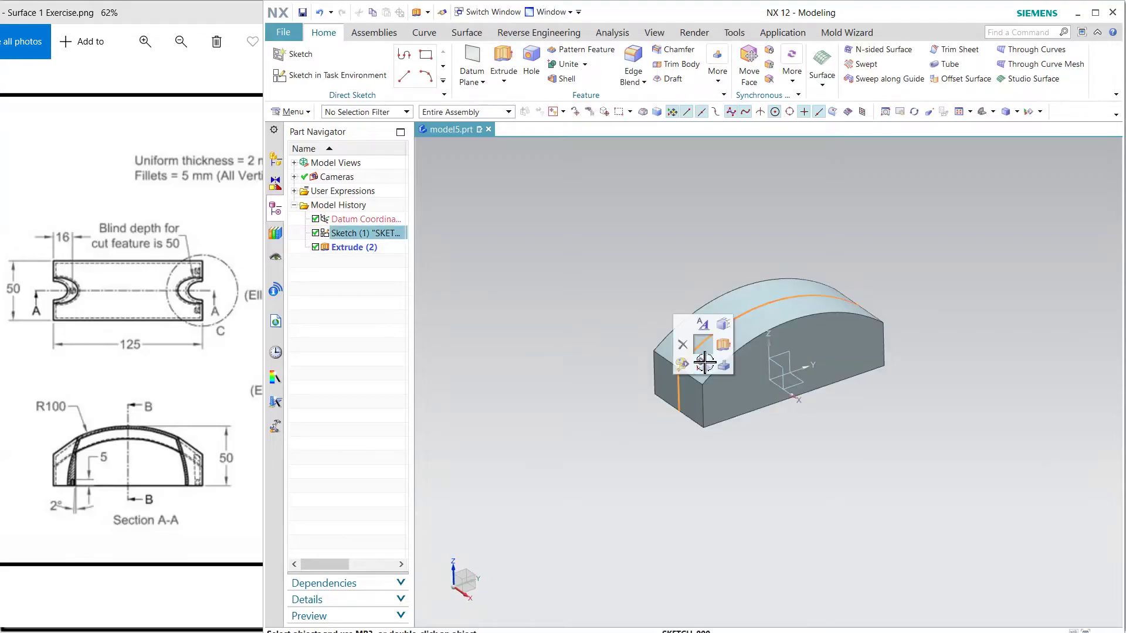
Step: Orbit to the block's flat face and open a Task Environment sketch on it
mouse_move(709, 347)
middle_down()
mouse_move(754, 395)
mouse_move(835, 431)
mouse_move(822, 352)
mouse_move(825, 384)
mouse_move(699, 267)
middle_up()
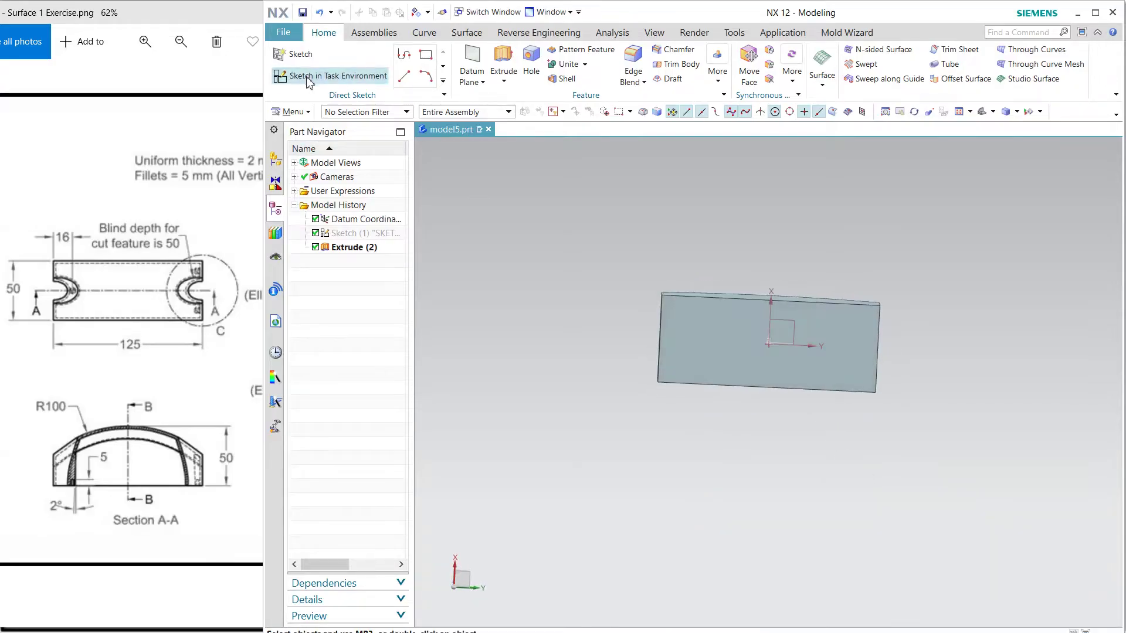
click(329, 75)
click(802, 346)
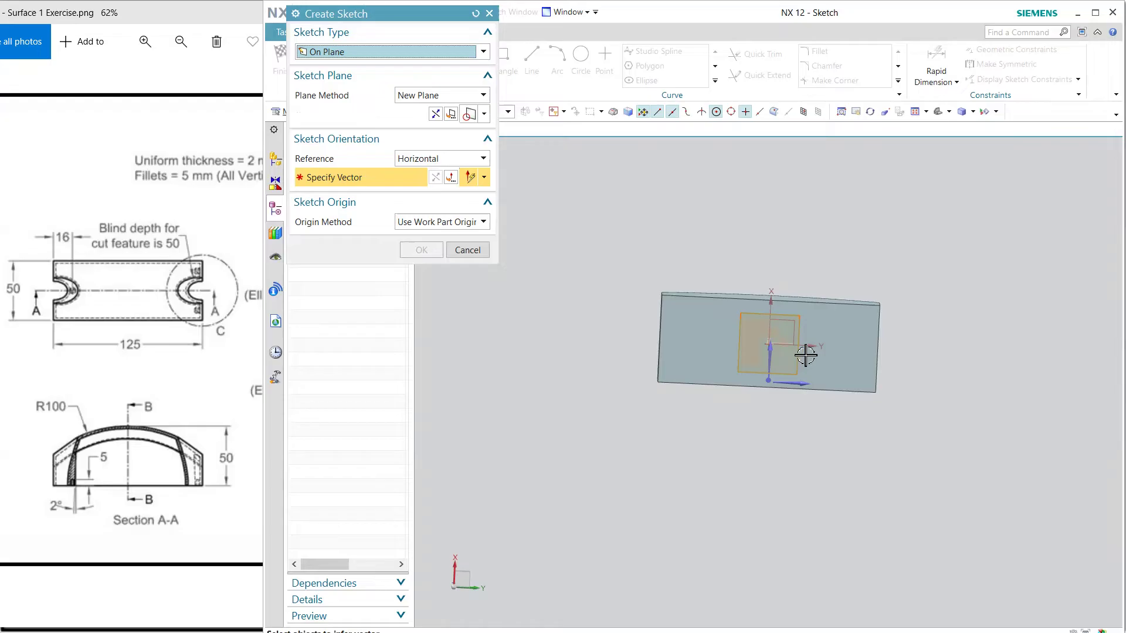
middle_click(671, 428)
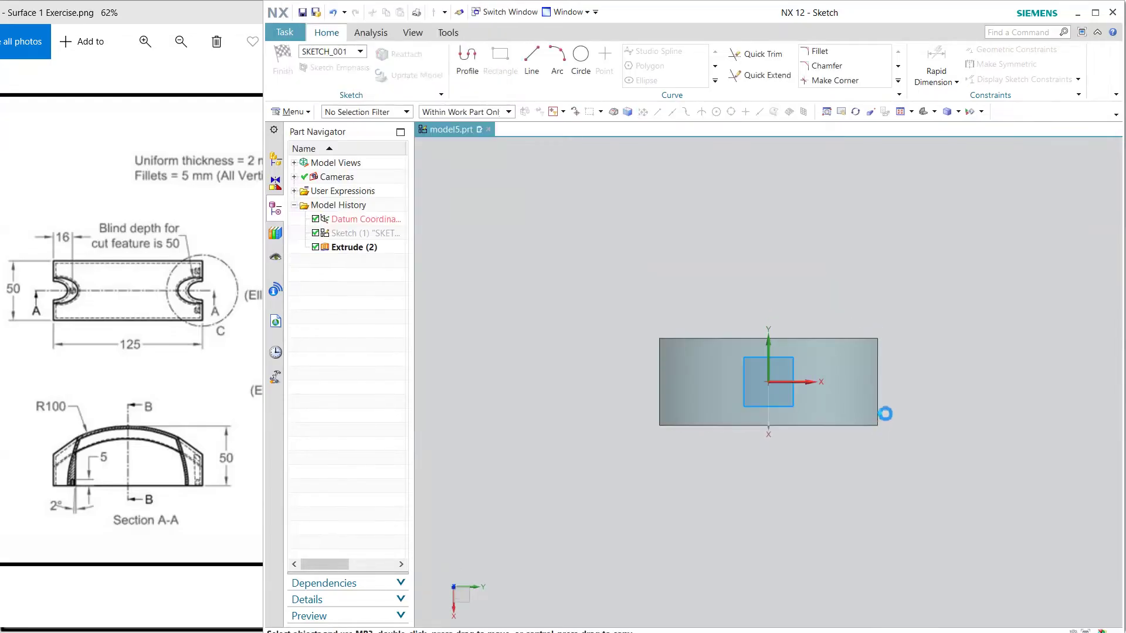
Step: Draw an ellipse with major radius 12 and minor radius 8 on the right edge, then finish
click(645, 80)
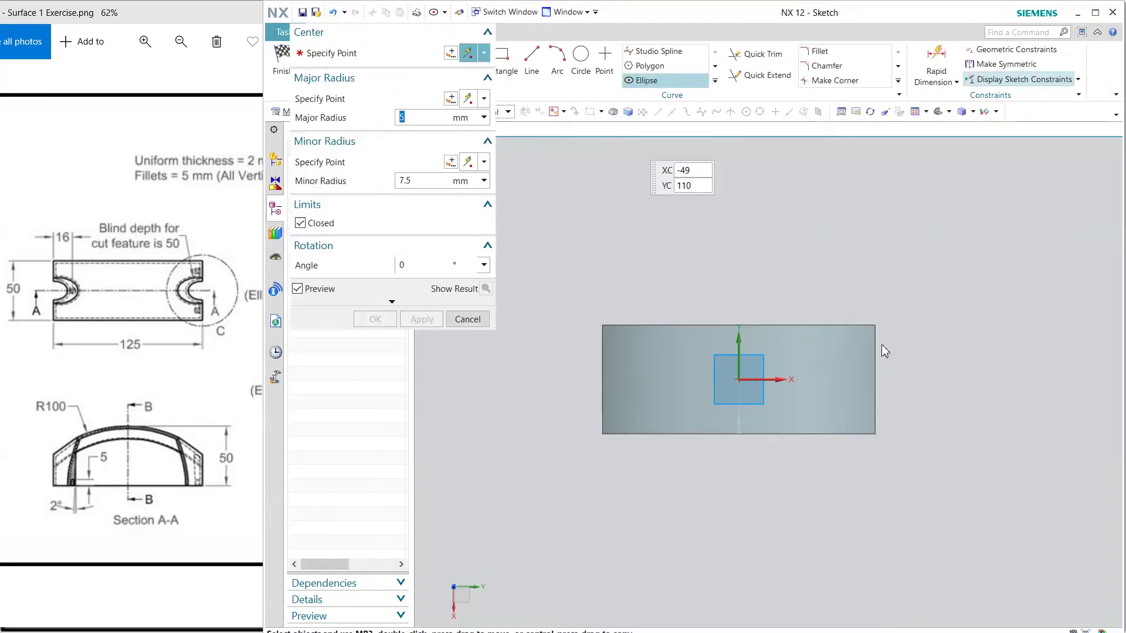
click(876, 382)
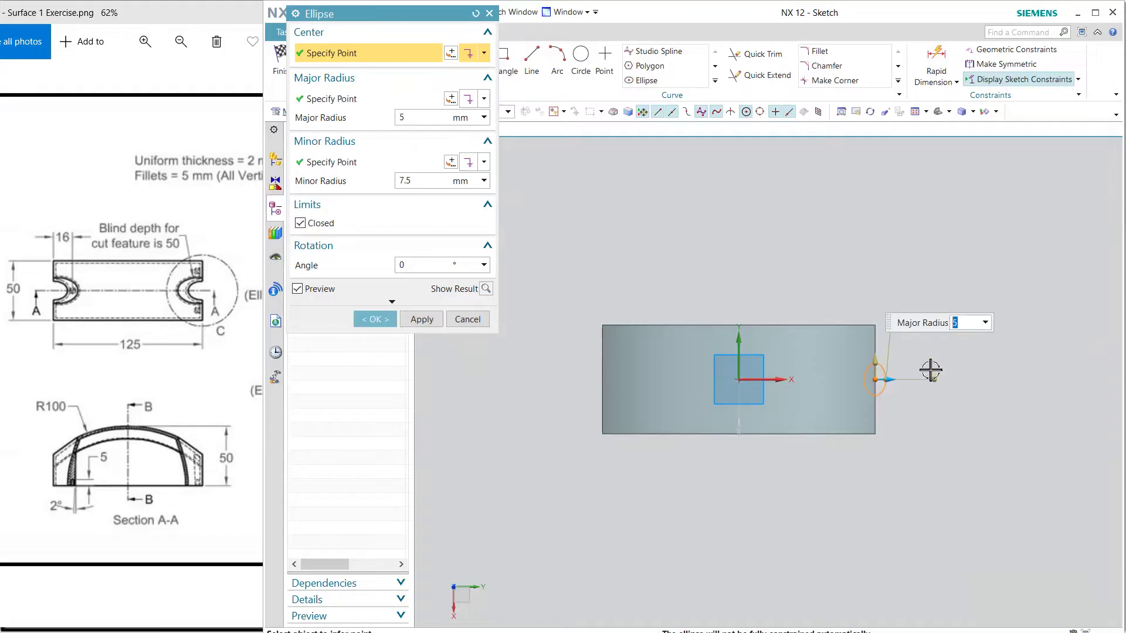
mouse_move(219, 289)
mouse_down()
mouse_move(91, 290)
mouse_move(103, 290)
mouse_move(54, 314)
mouse_move(24, 313)
mouse_up()
click(661, 14)
key(alt+Tab)
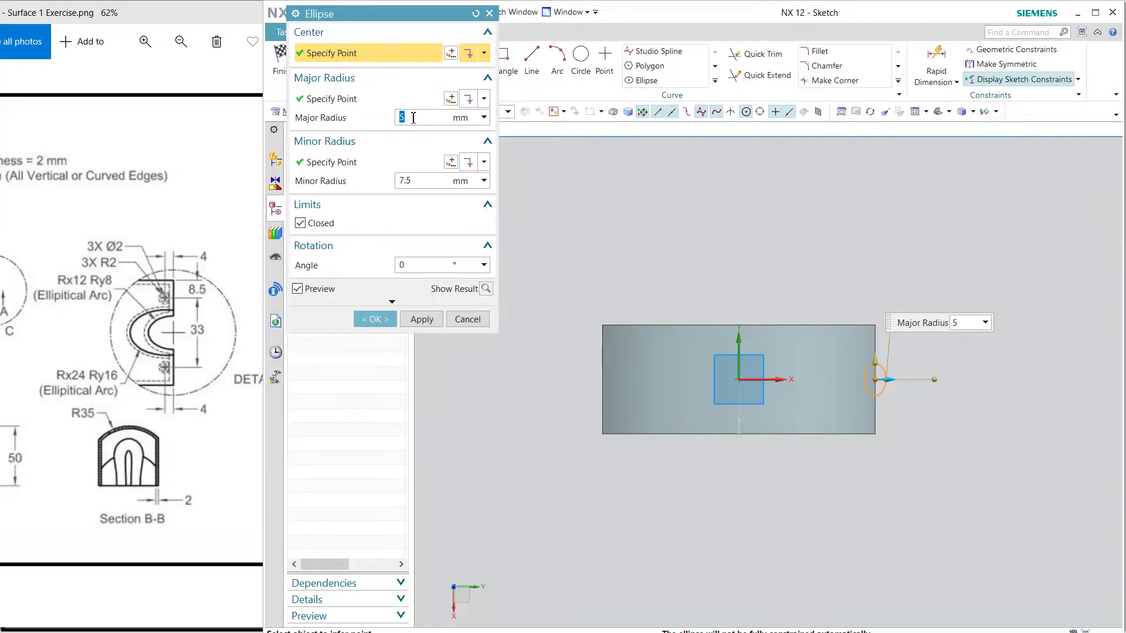
key(Tab)
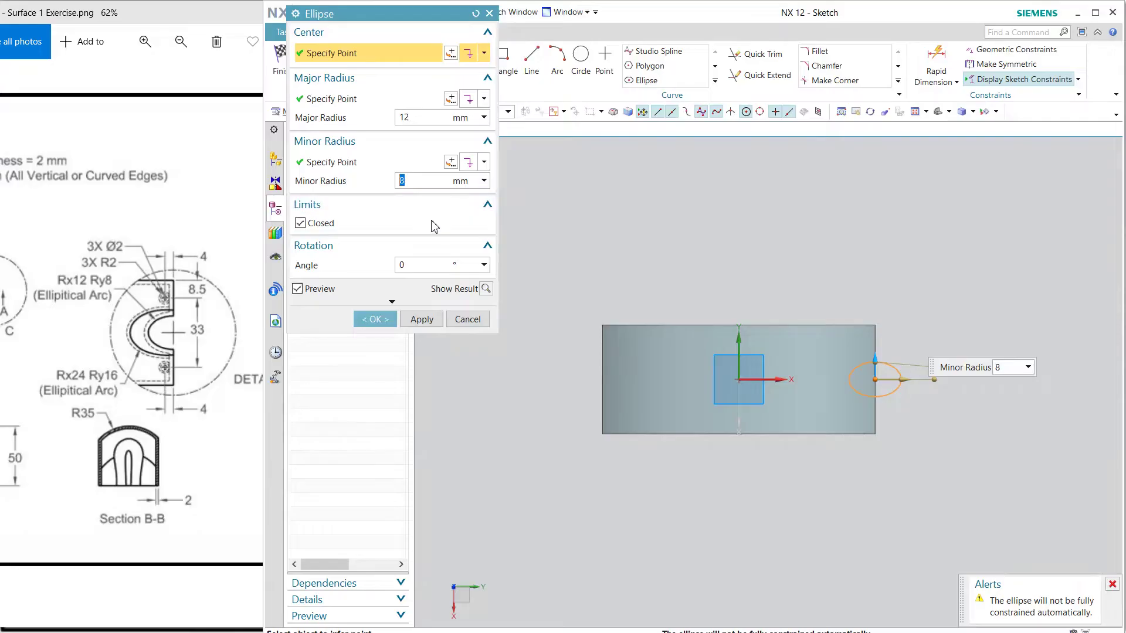
click(422, 319)
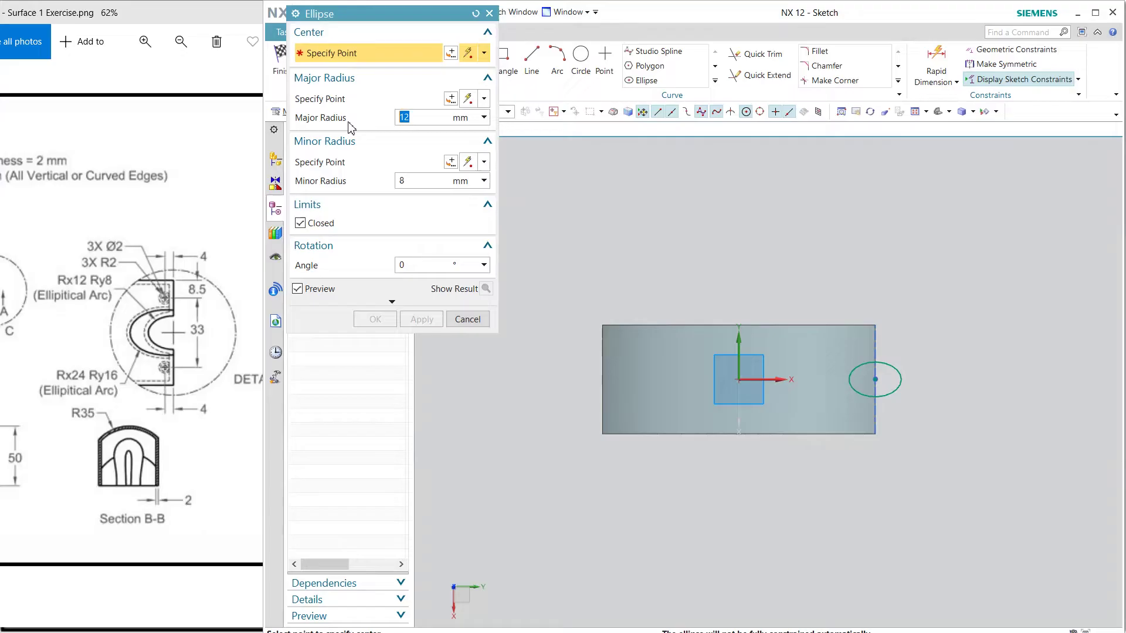
key(ctrl+q)
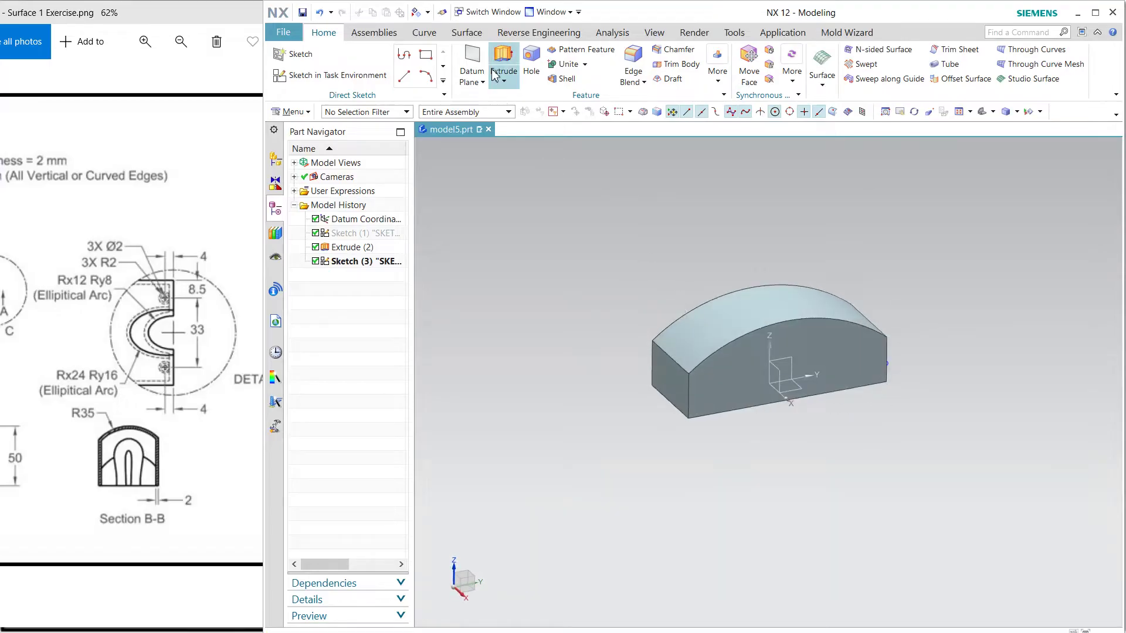
Step: Create a datum plane offset 50 mm from the XY plane
click(472, 65)
click(805, 404)
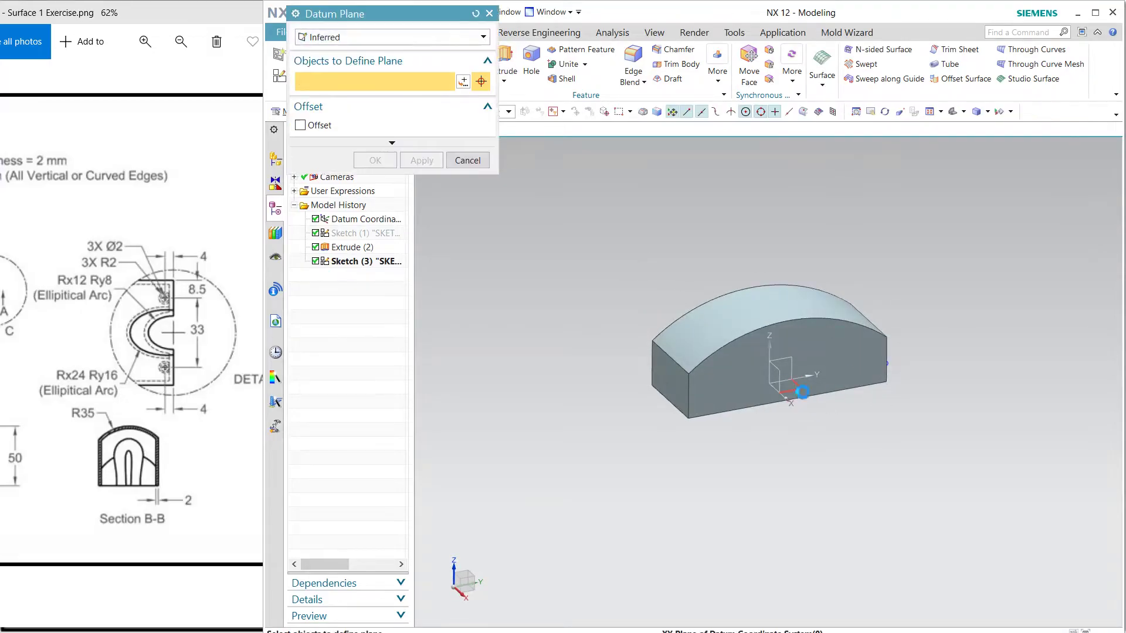
click(376, 180)
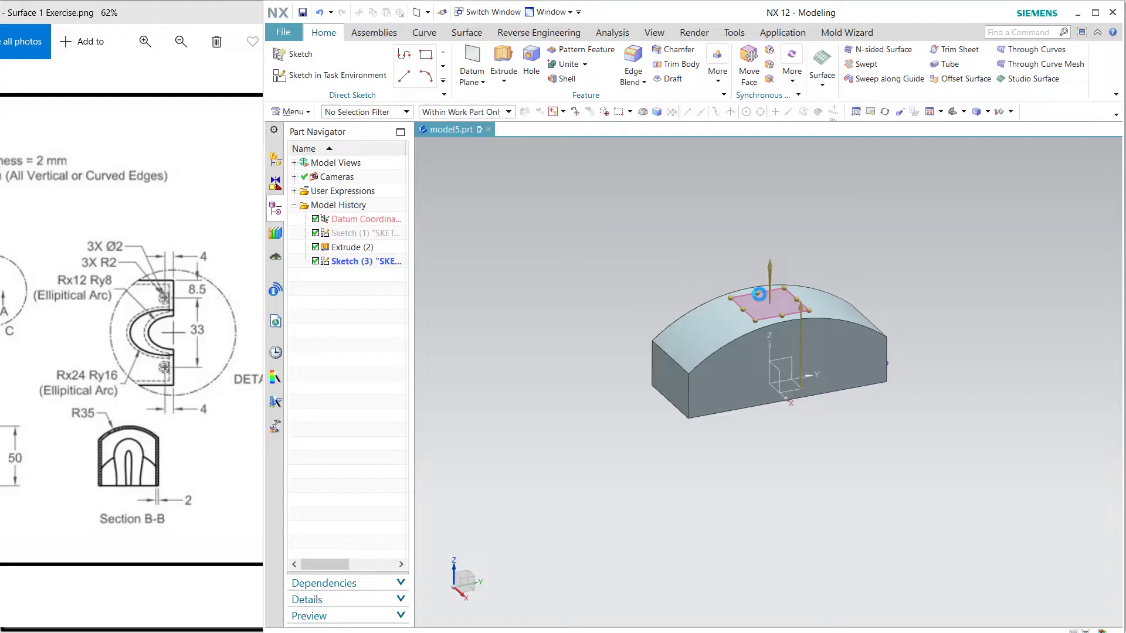
Step: Sketch a 24 by 16 mm ellipse on the new plane, centred on the right edge
click(793, 300)
click(830, 277)
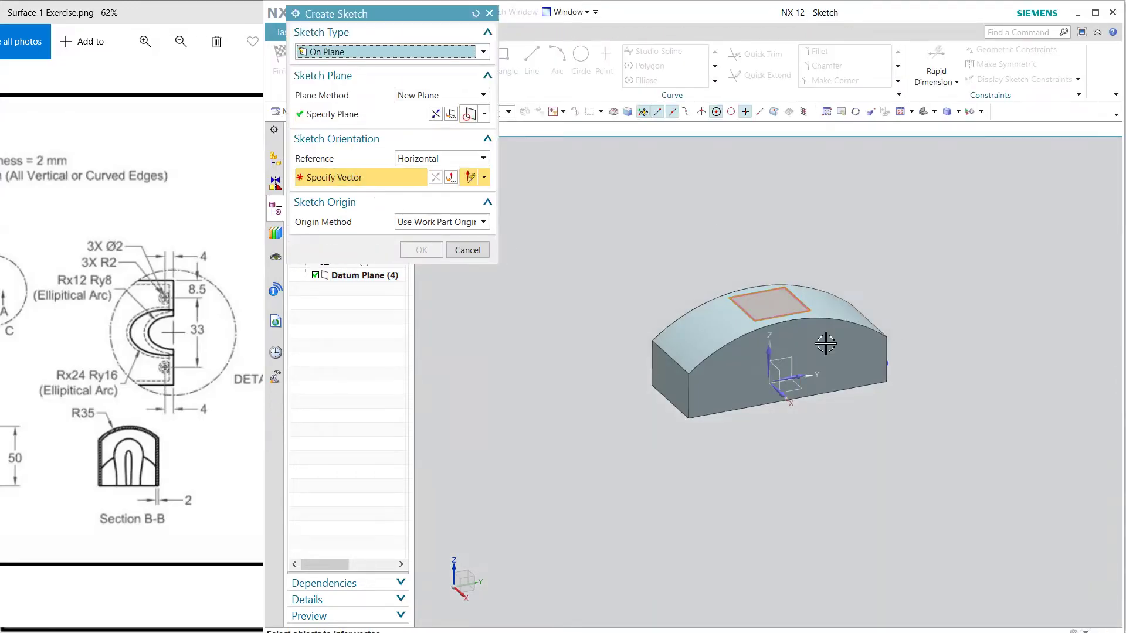
middle_click(897, 427)
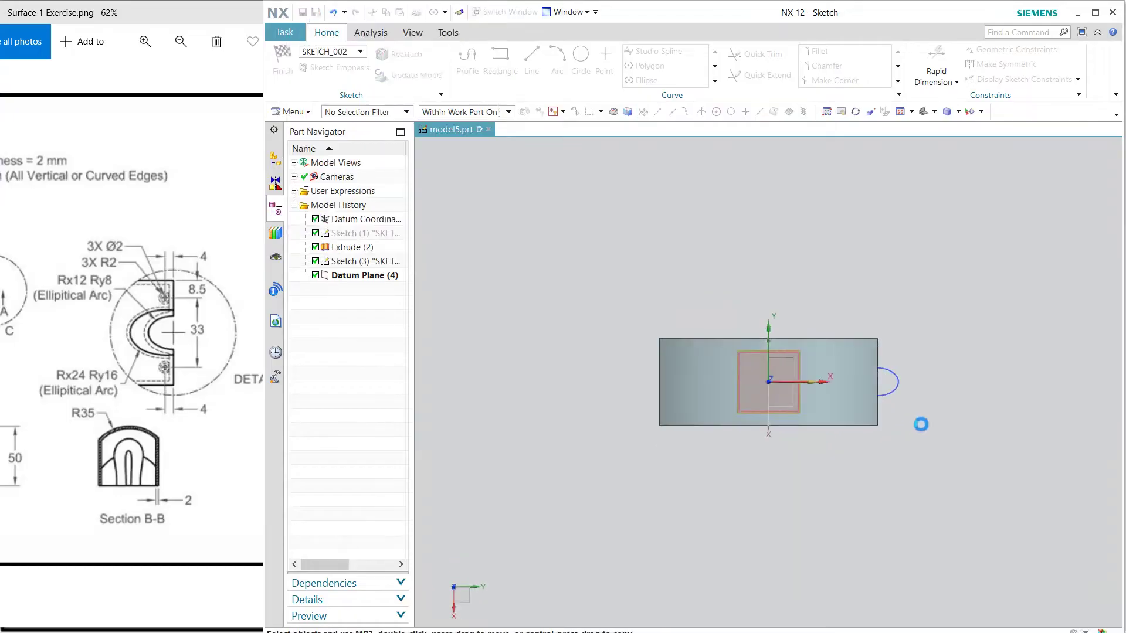
click(645, 81)
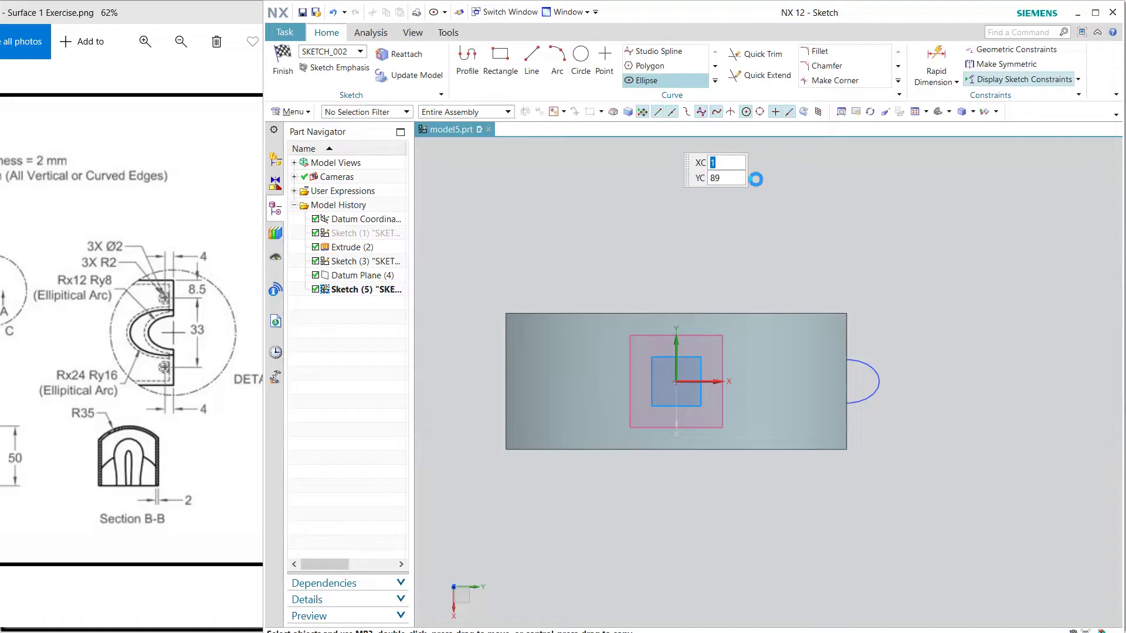
click(847, 382)
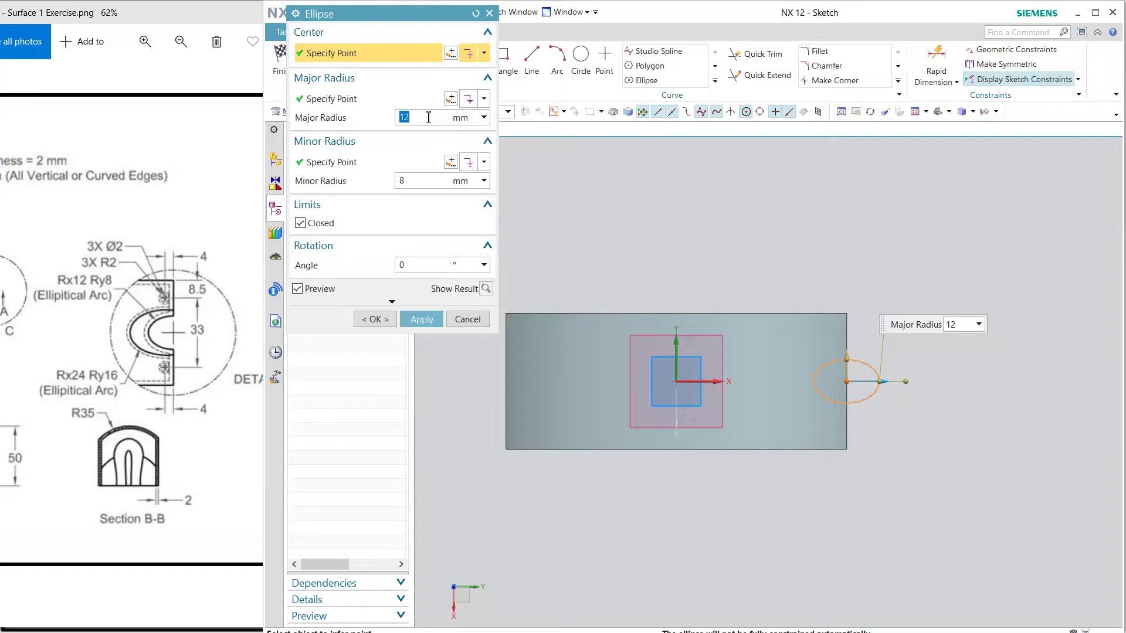
text(24)
key(Tab)
key(Return)
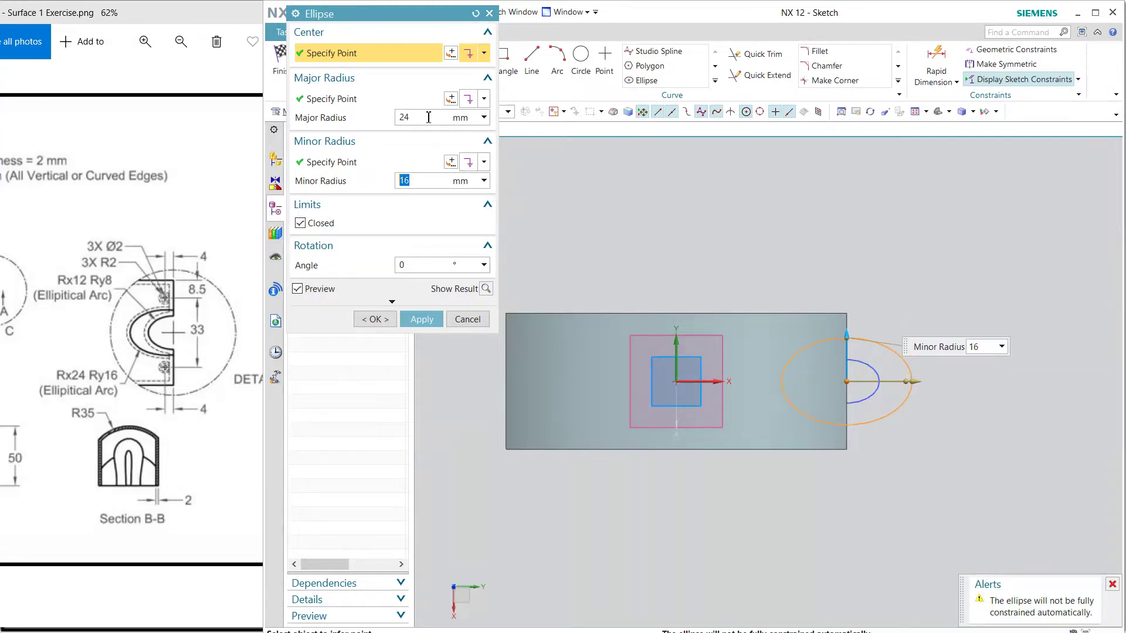
click(386, 321)
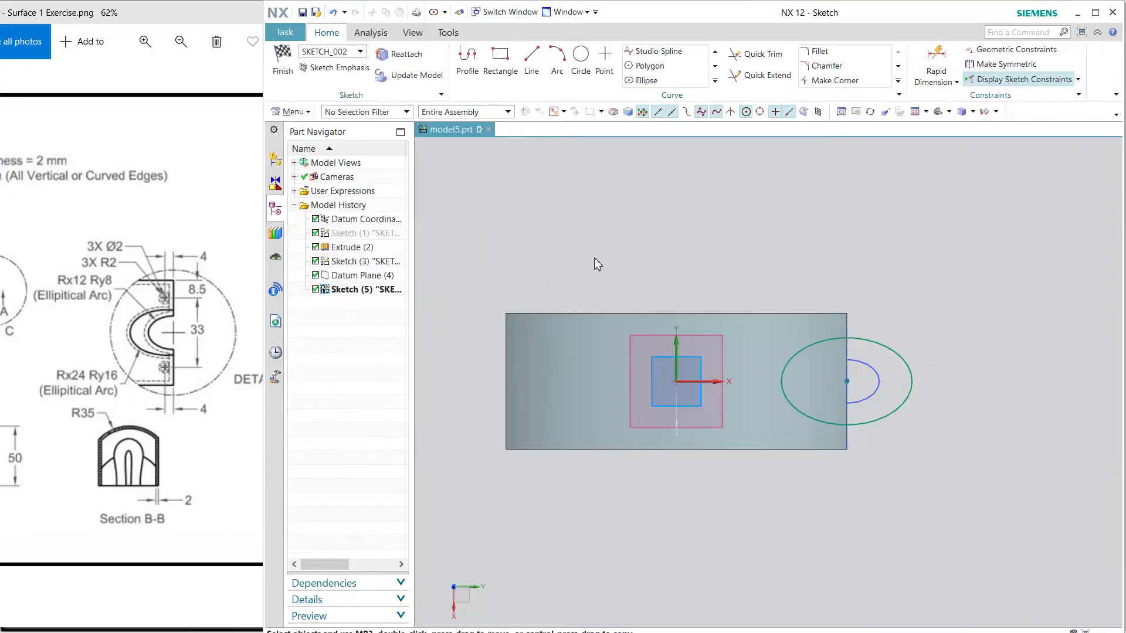
middle_drag(596, 264, 576, 212)
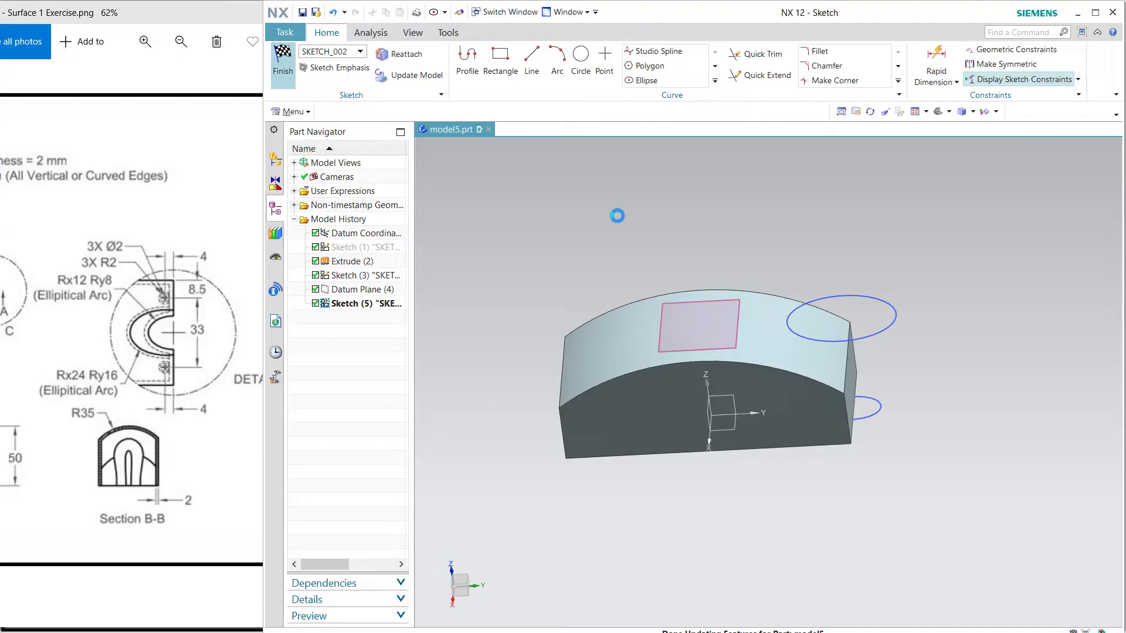
Step: Pick the upper ellipse, then the lower ellipse as a new set, for Through Curves
mouse_move(1018, 429)
middle_down()
mouse_move(945, 395)
mouse_move(953, 433)
mouse_move(935, 372)
middle_up()
scroll(936, 374, up, 3)
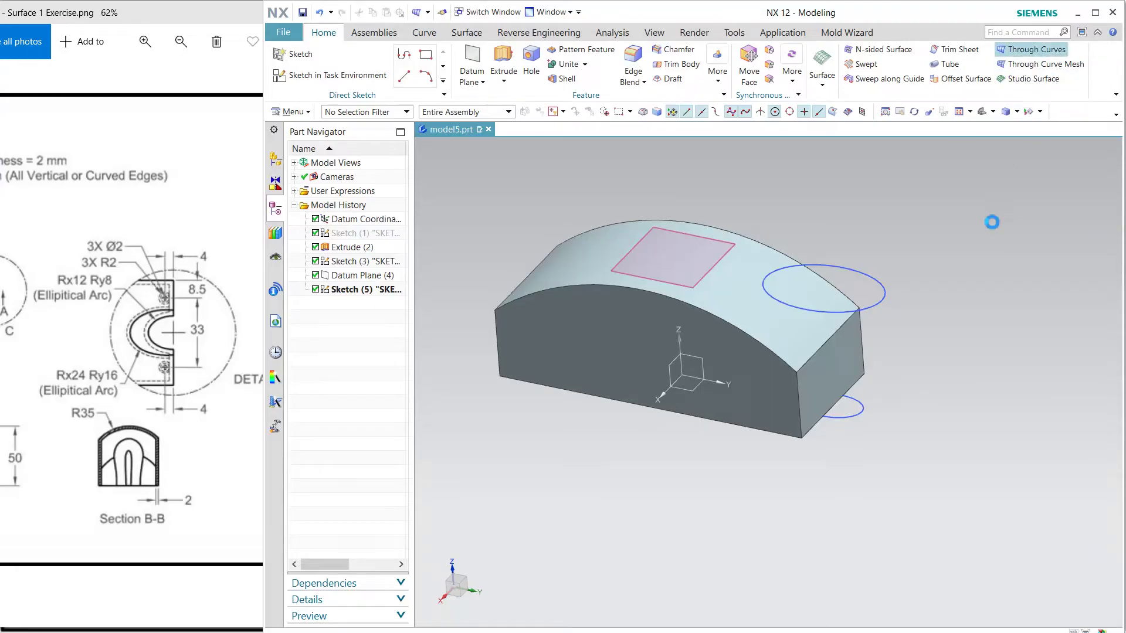
click(867, 278)
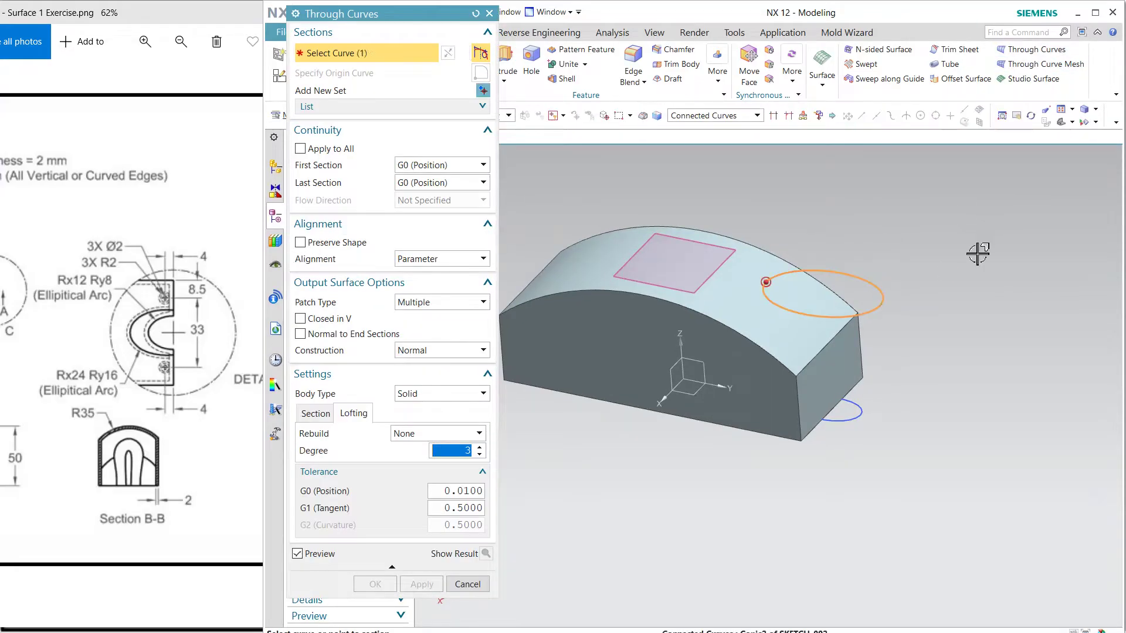
click(482, 90)
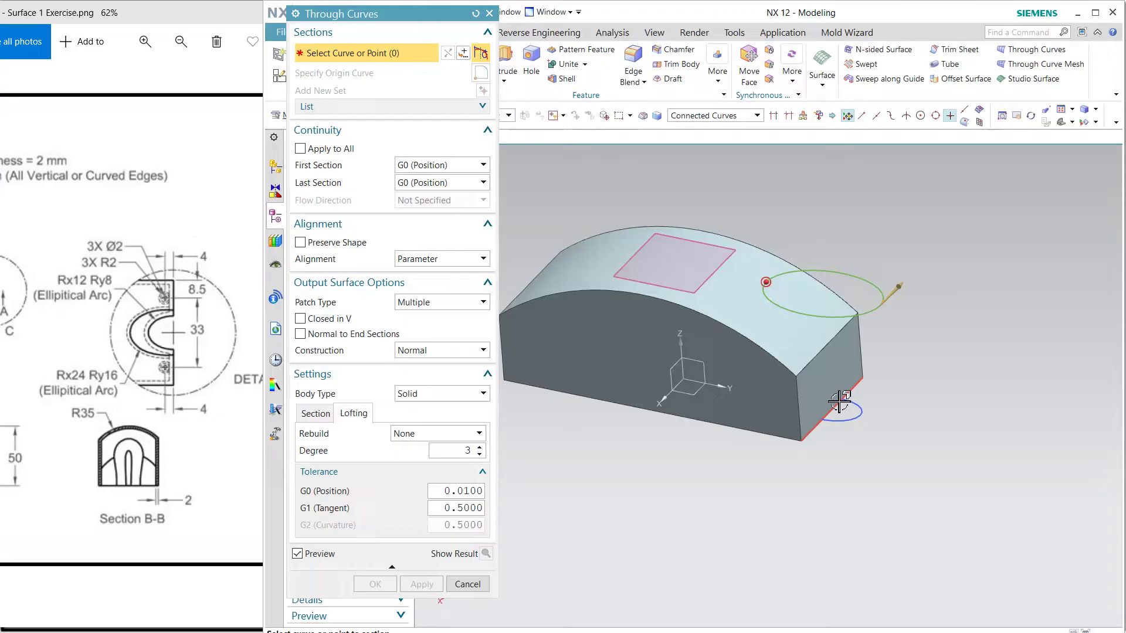
click(890, 429)
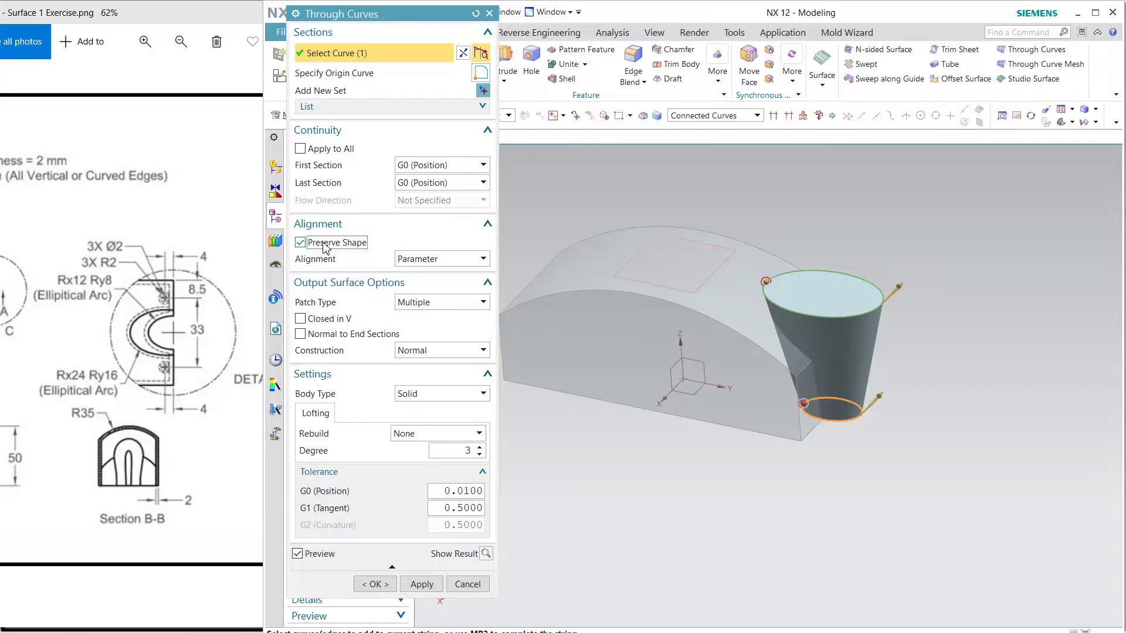
Step: Set alignment to Arc Length, enable Normal to End Sections, and create the loft
click(416, 261)
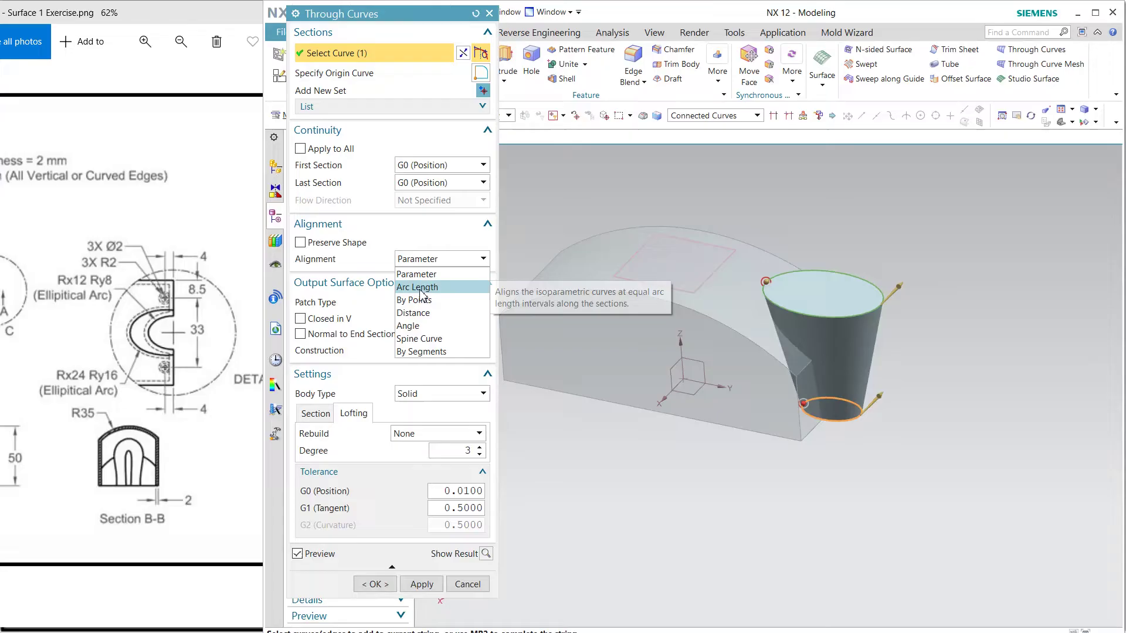
click(420, 285)
click(434, 260)
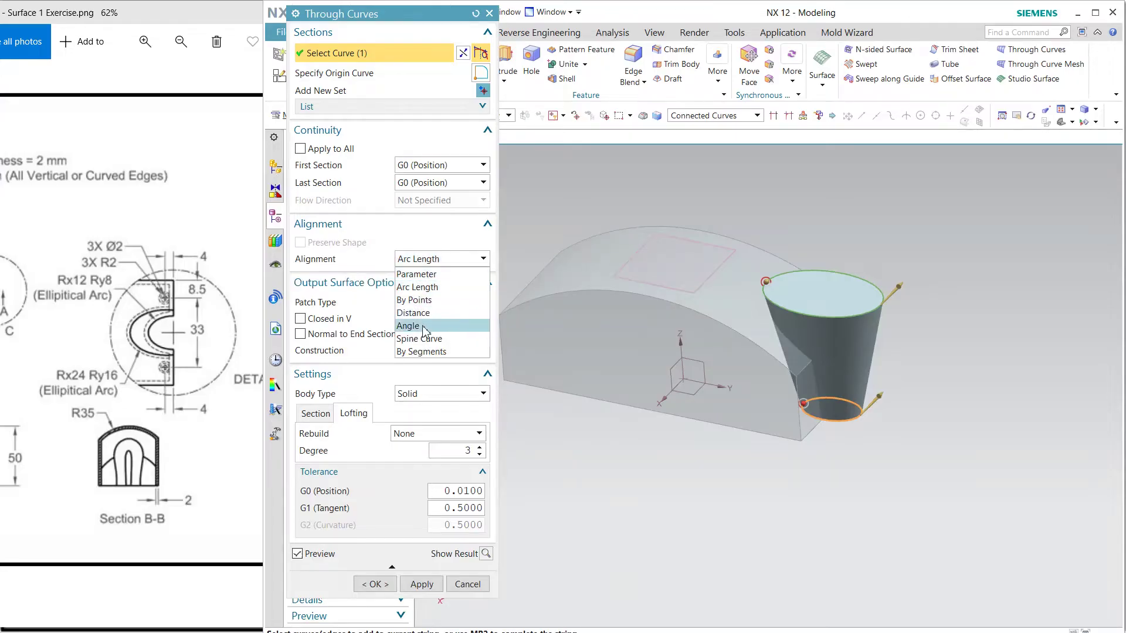
click(442, 260)
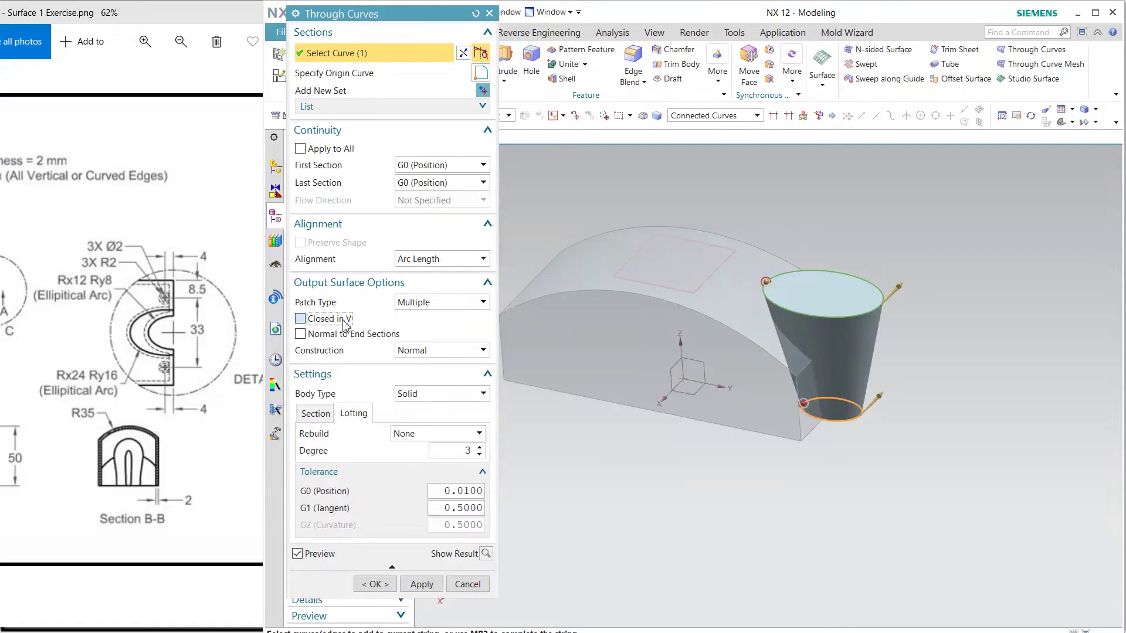
click(300, 319)
click(338, 320)
click(340, 334)
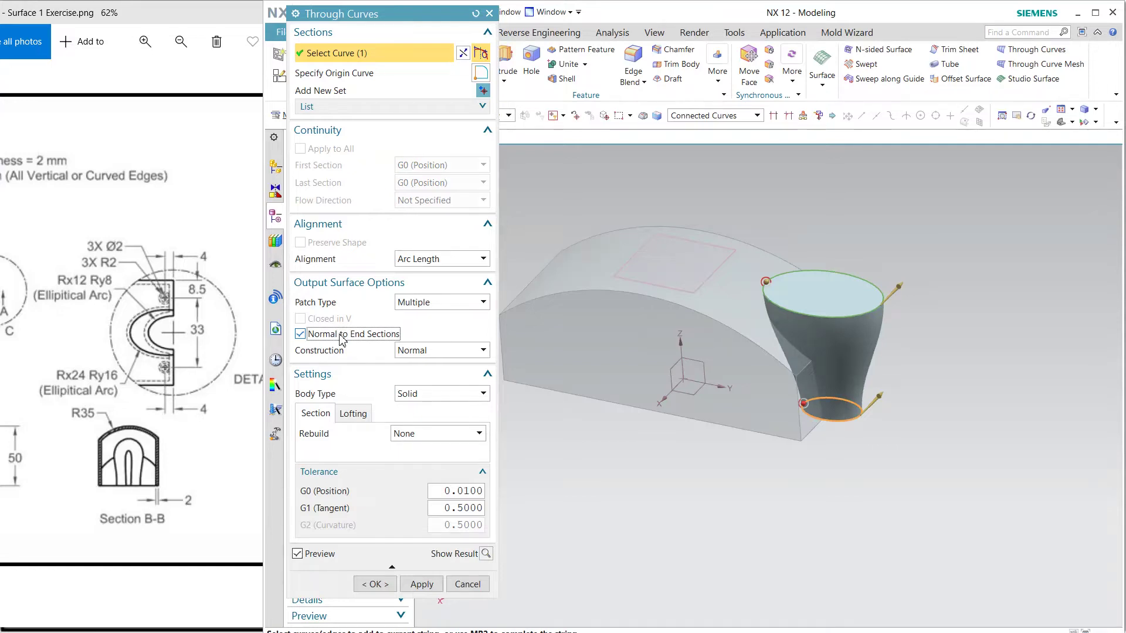
mouse_move(908, 462)
middle_down()
mouse_move(931, 432)
mouse_move(925, 454)
middle_up()
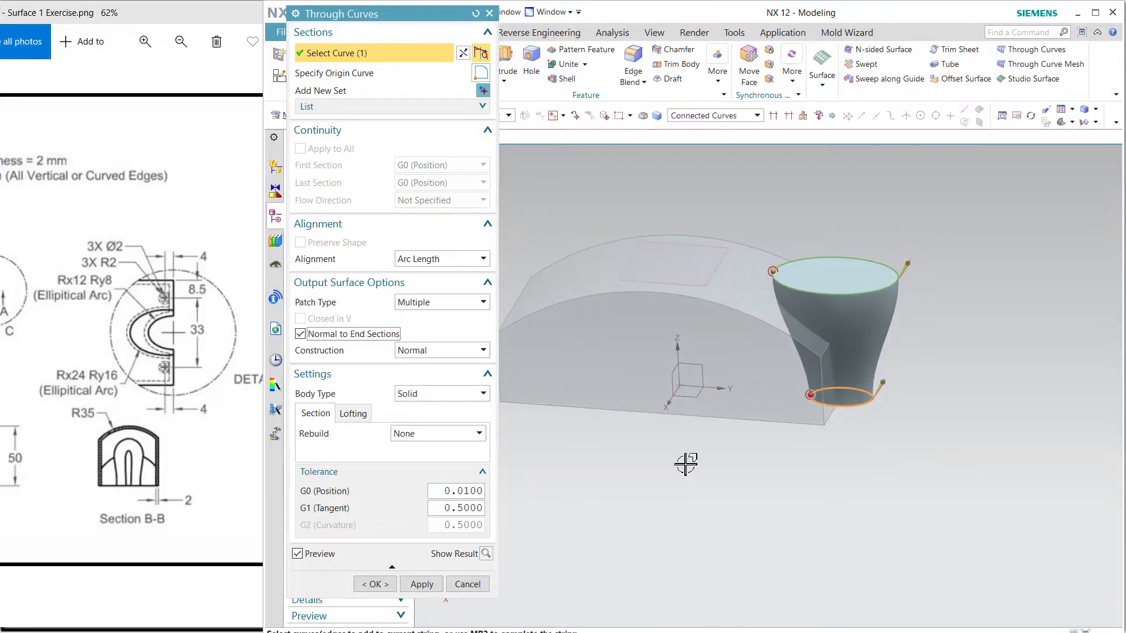
click(386, 584)
middle_drag(962, 405, 960, 380)
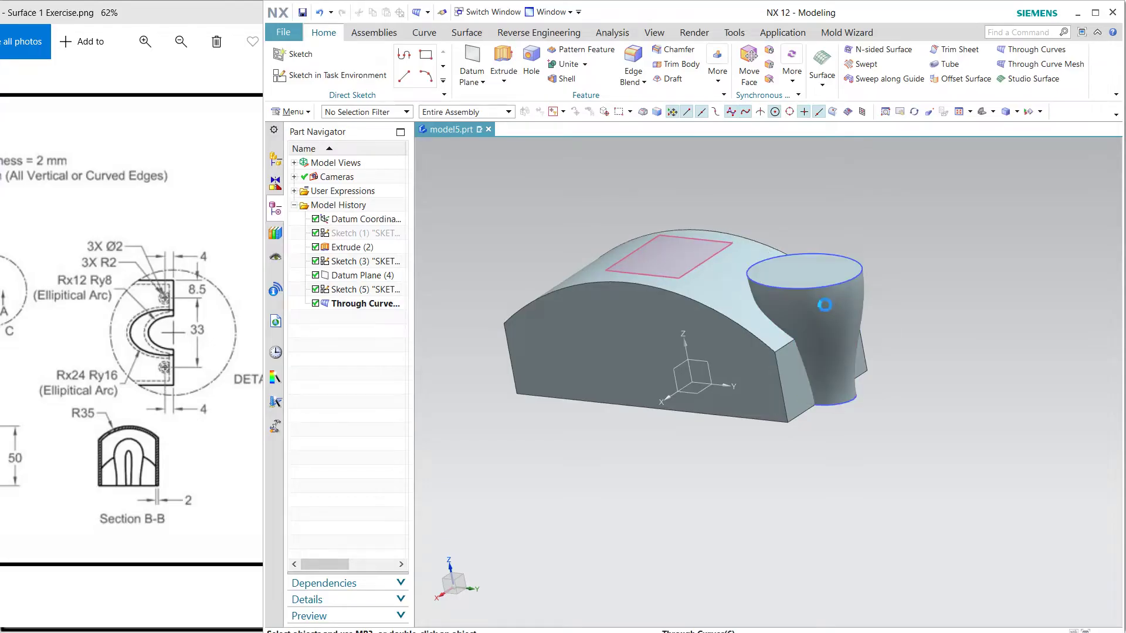
Step: Mirror the lofted boss across the central datum plane
click(815, 299)
click(716, 75)
click(830, 234)
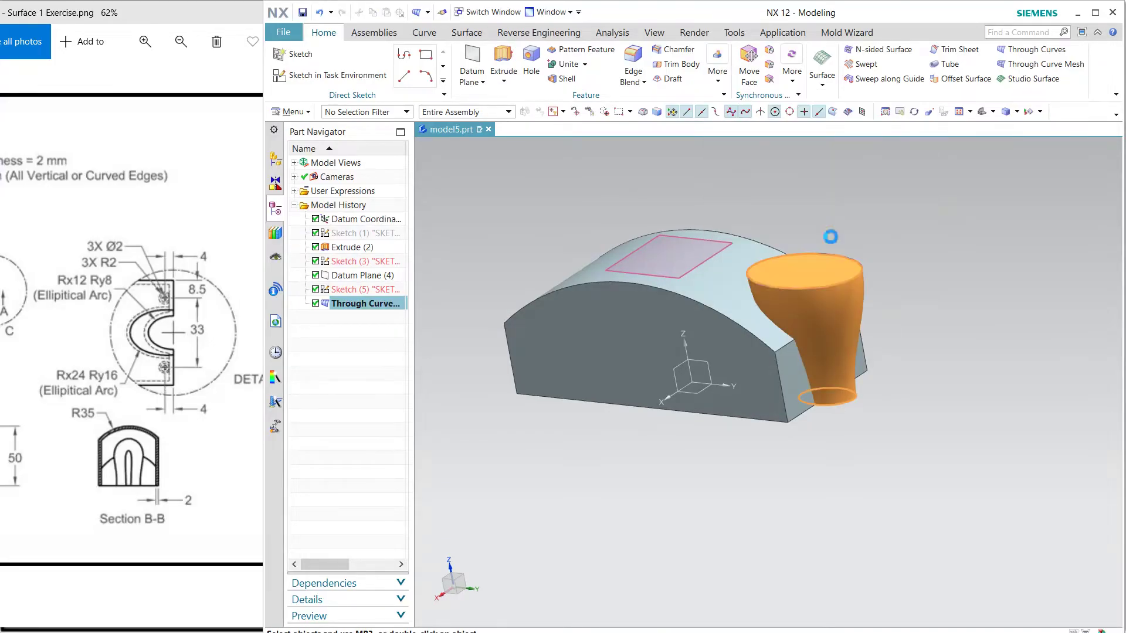
click(377, 124)
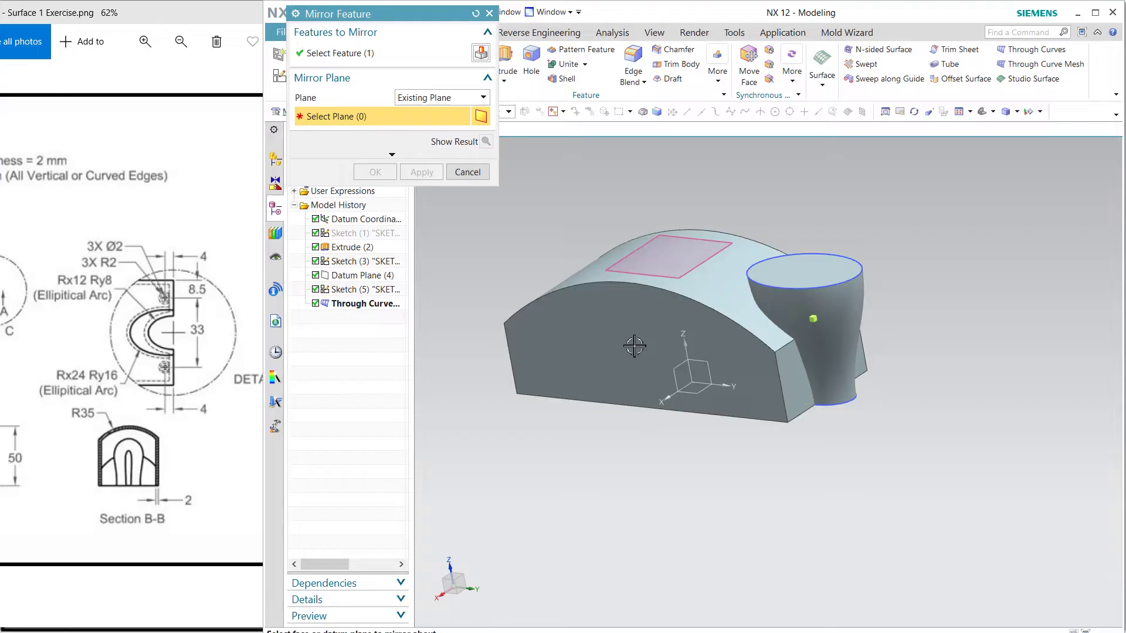
click(674, 385)
middle_click(586, 437)
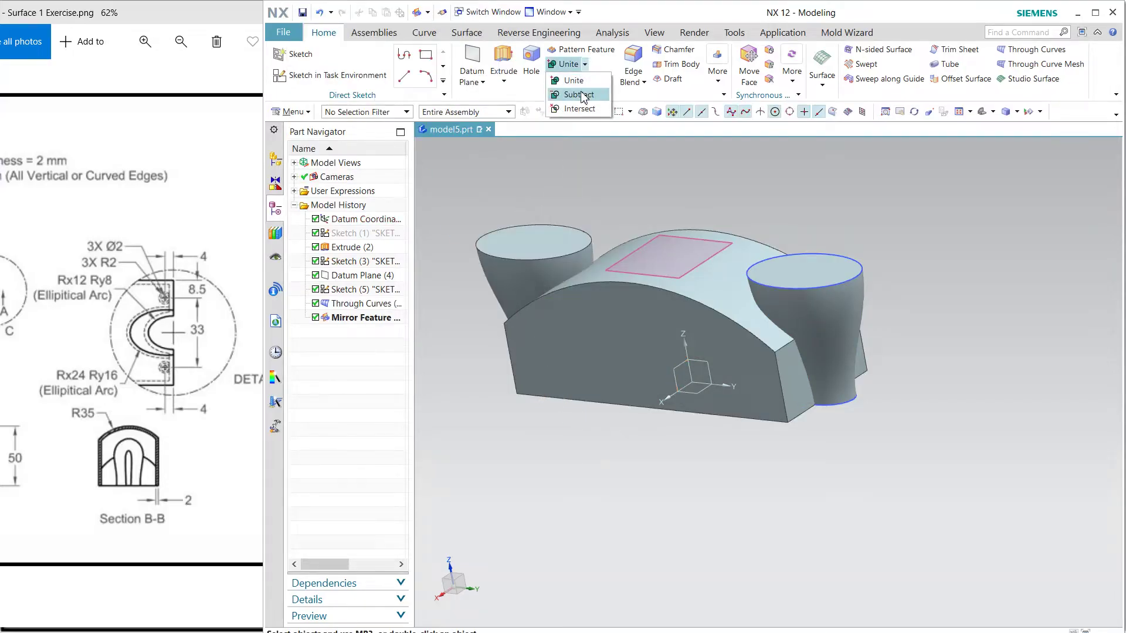
Step: Subtract both bosses from the domed block
click(578, 95)
click(698, 334)
click(529, 246)
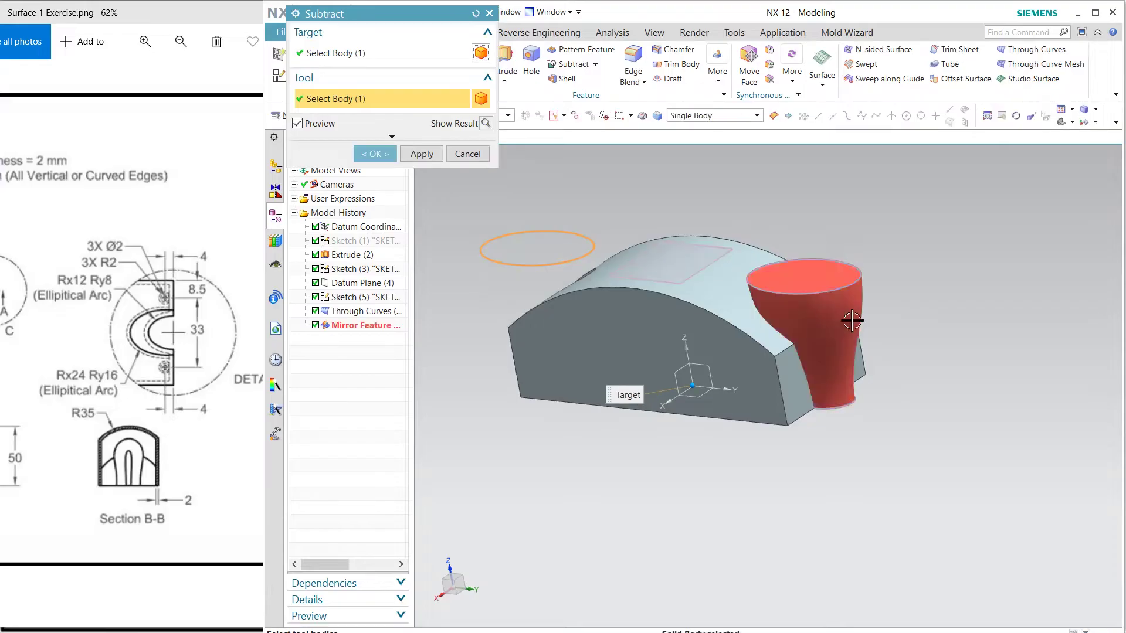
middle_click(923, 410)
middle_drag(923, 410, 889, 361)
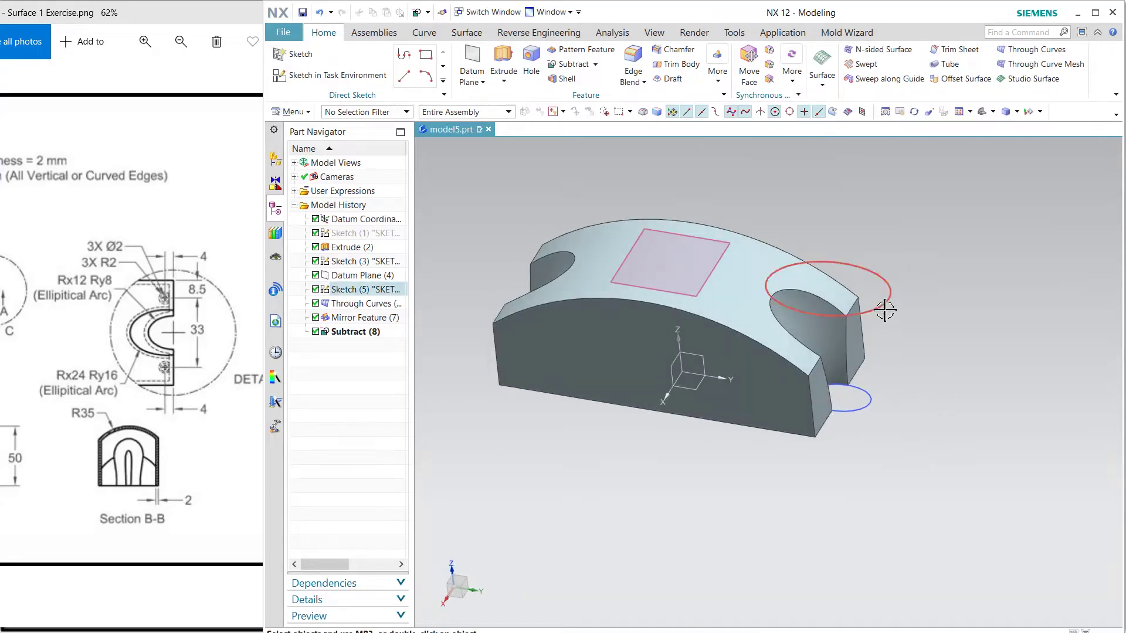
Step: Hide the upper and lower ellipse sketches
click(885, 311)
key(ctrl+b)
click(862, 419)
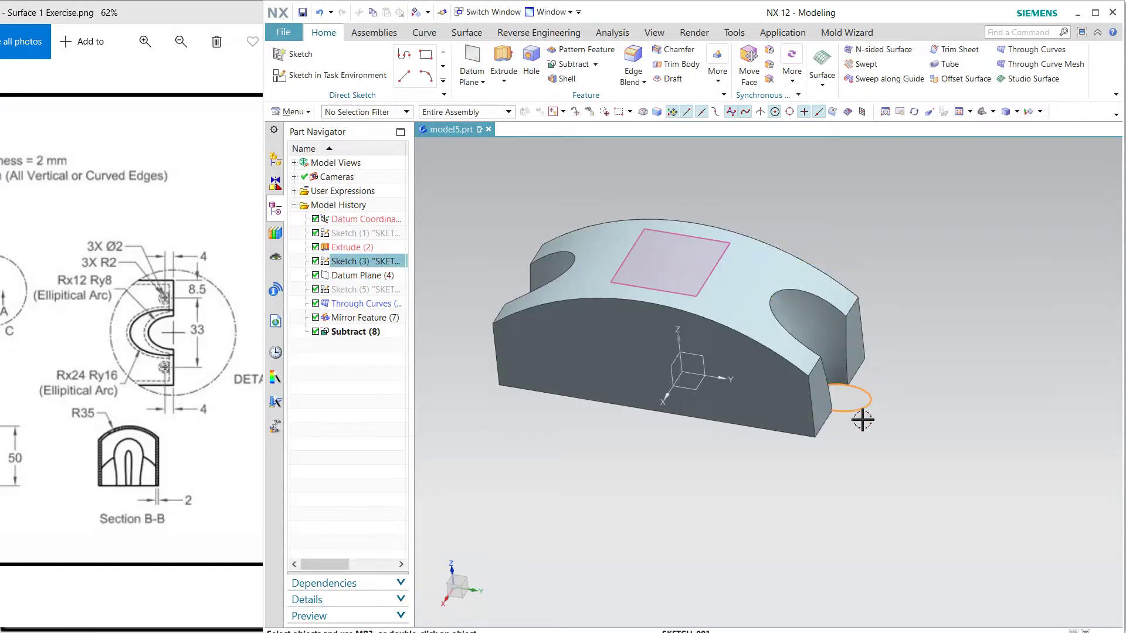
key(ctrl+b)
mouse_move(780, 505)
middle_down()
mouse_move(792, 365)
mouse_move(774, 360)
mouse_move(776, 380)
middle_up()
Step: Start a new sketch on the part's top face, oriented along the near edge
click(337, 75)
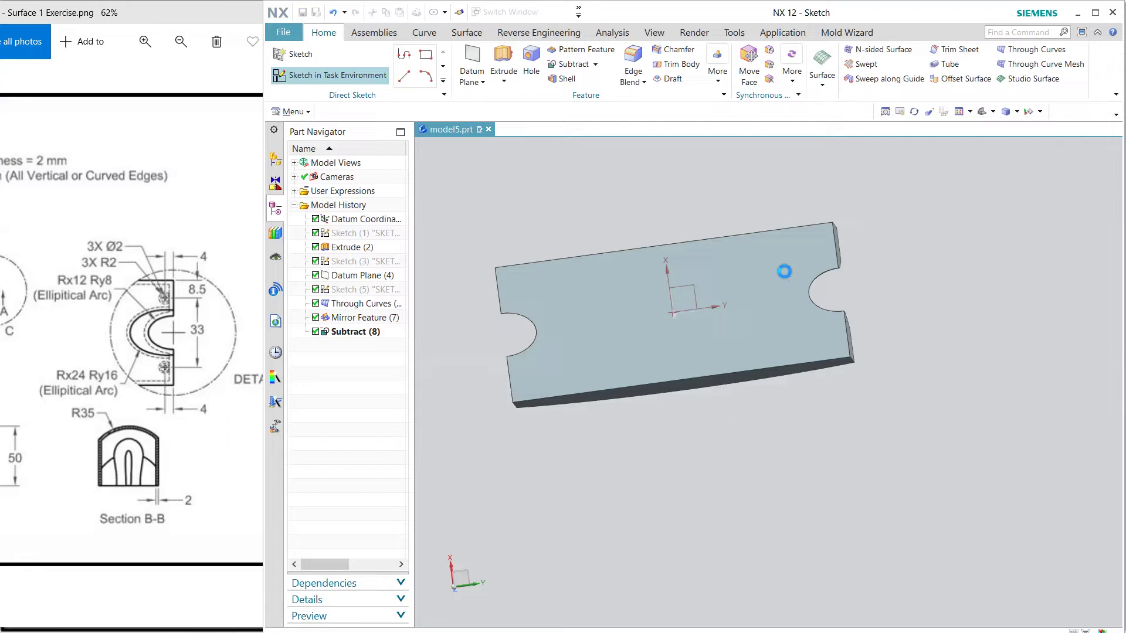
click(776, 279)
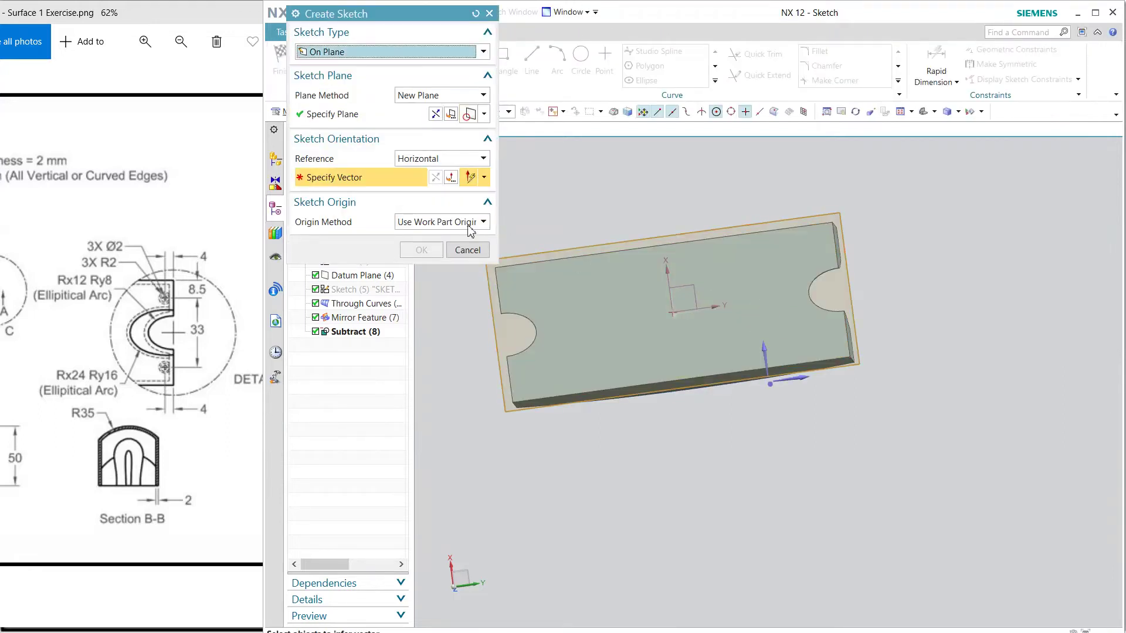
click(798, 376)
middle_click(909, 410)
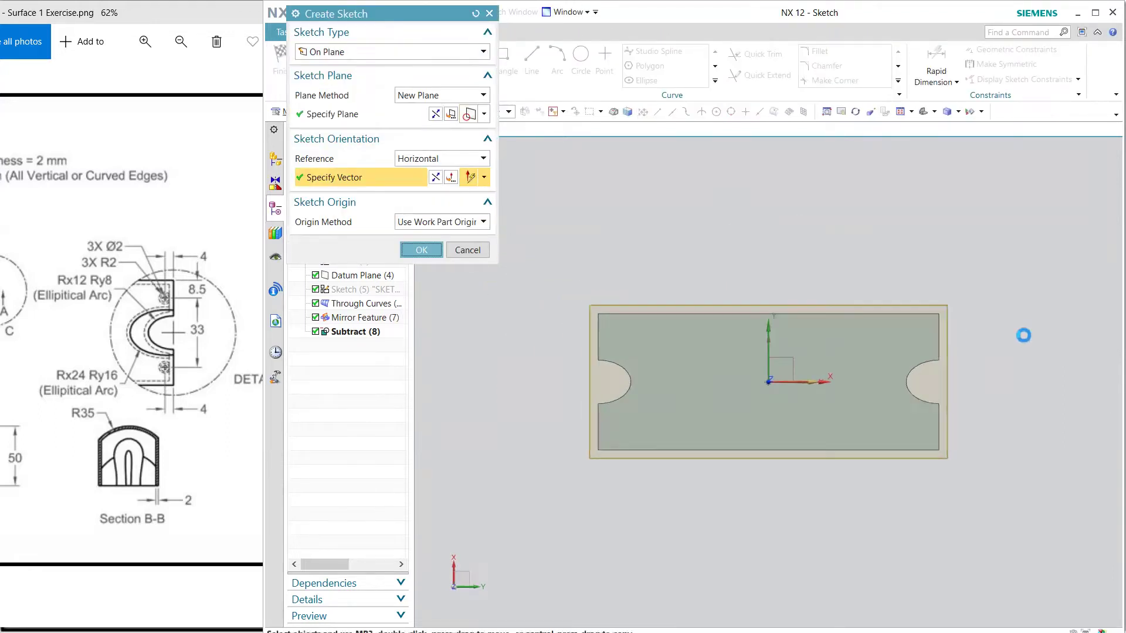
scroll(1024, 344, up, 2)
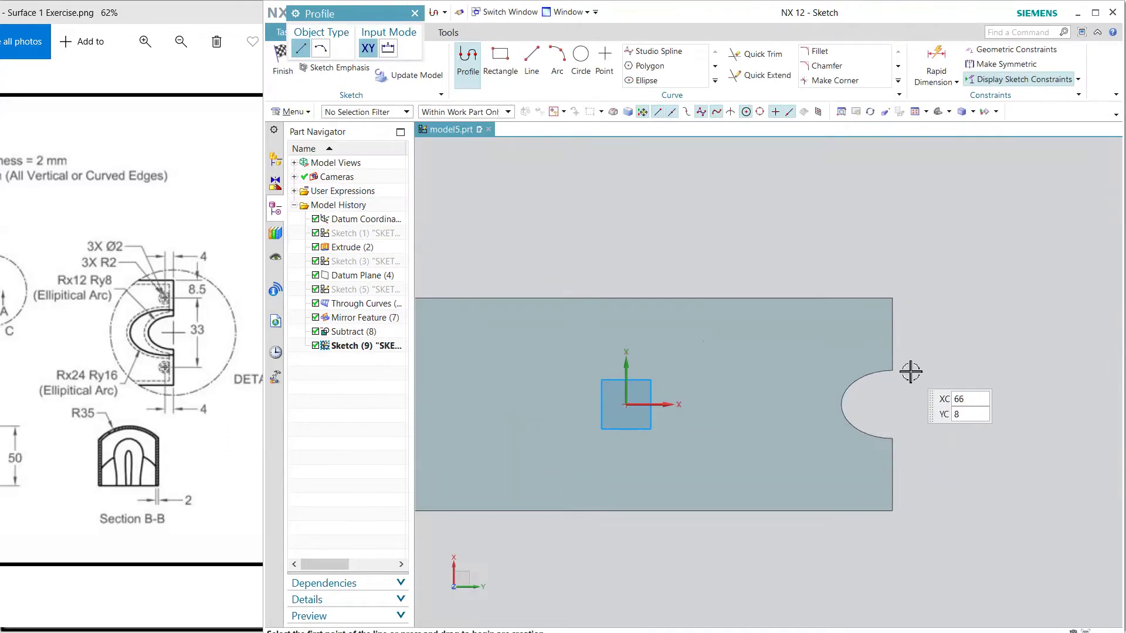
Step: Draw a small circle above the right notch
click(589, 66)
scroll(862, 354, up, 1)
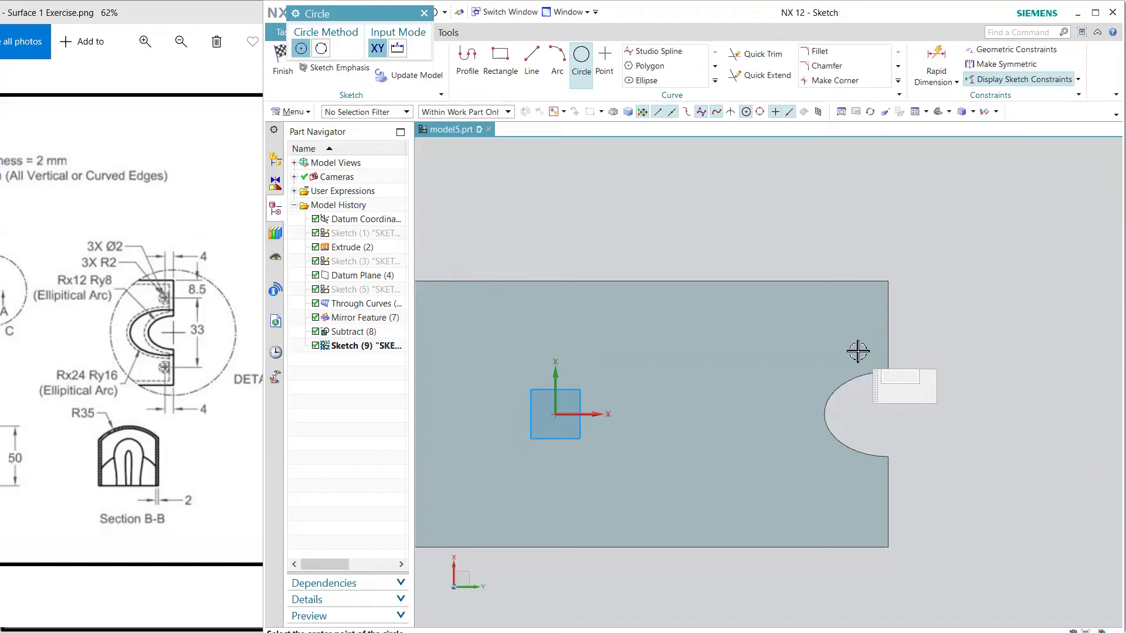
click(858, 351)
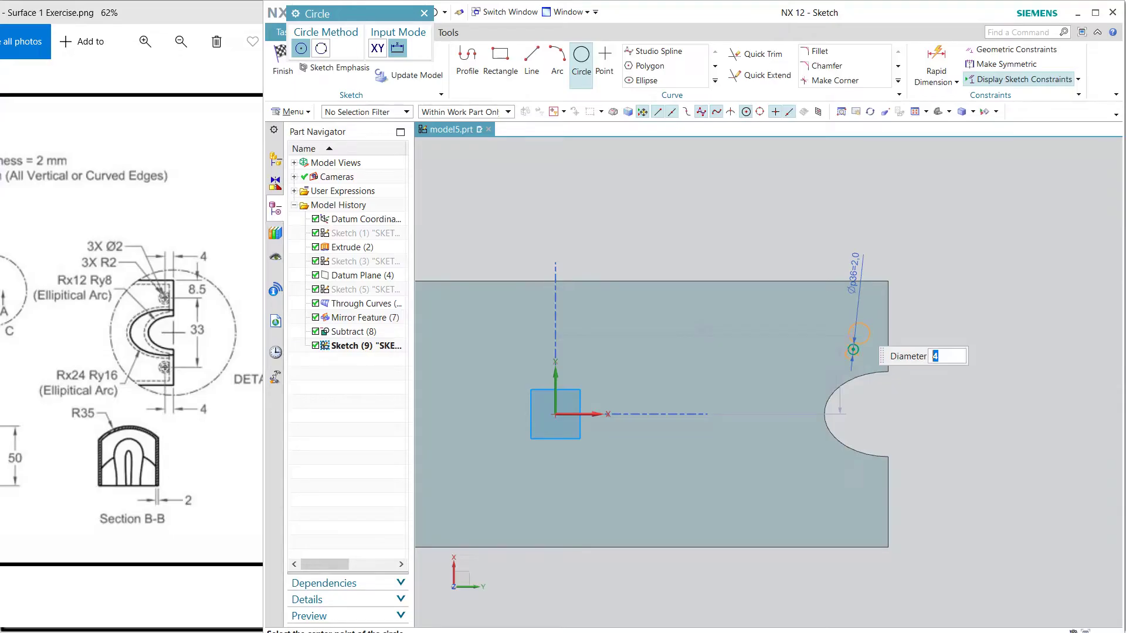
scroll(847, 343, up, 3)
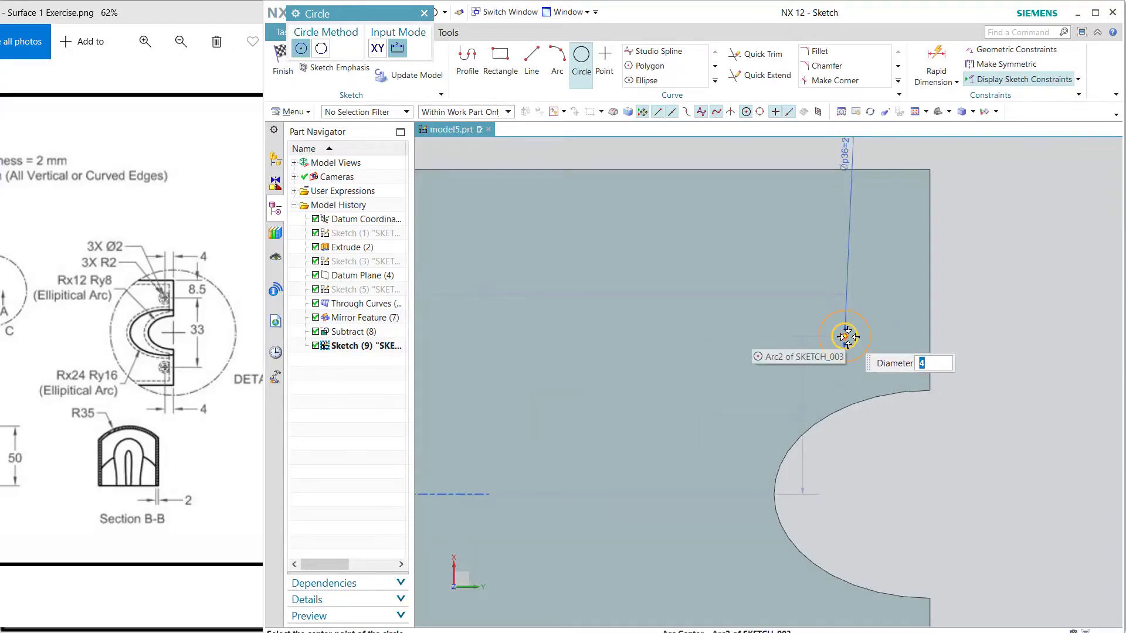
click(847, 337)
key(Escape)
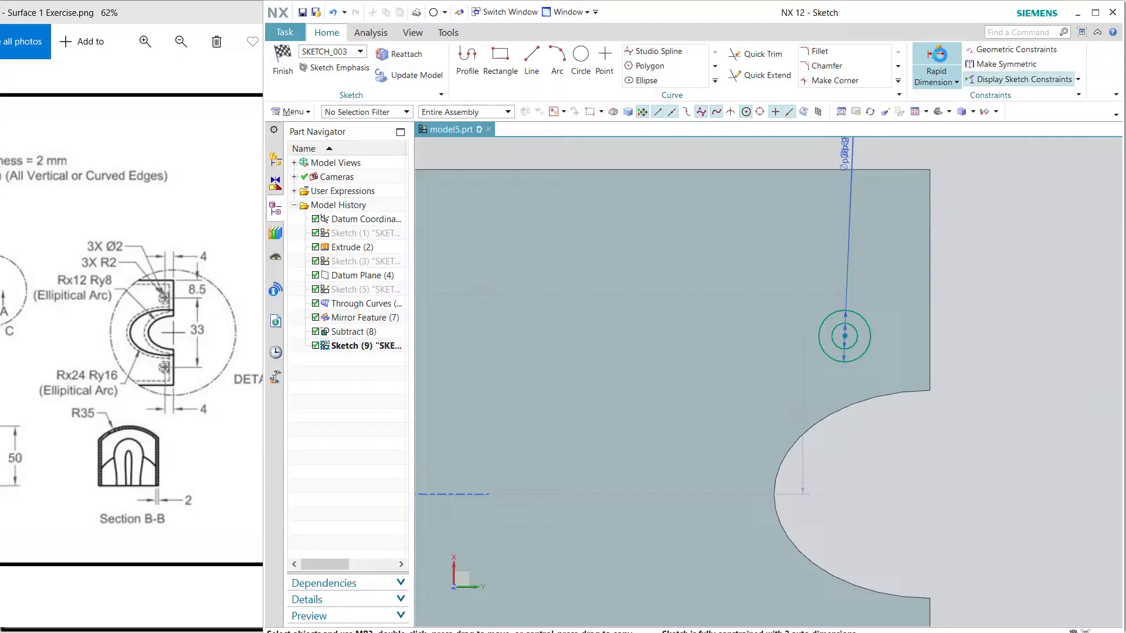
Step: Dimension the circle centre 4 from the right edge and 8.5 from the top edge
click(937, 59)
click(929, 279)
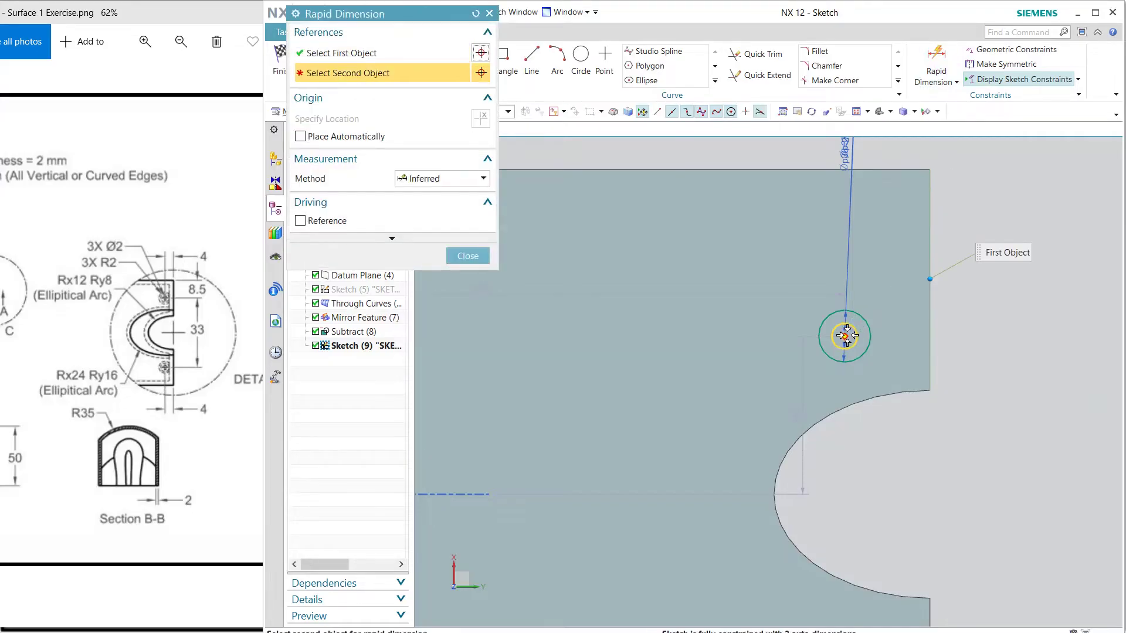
click(845, 336)
click(888, 439)
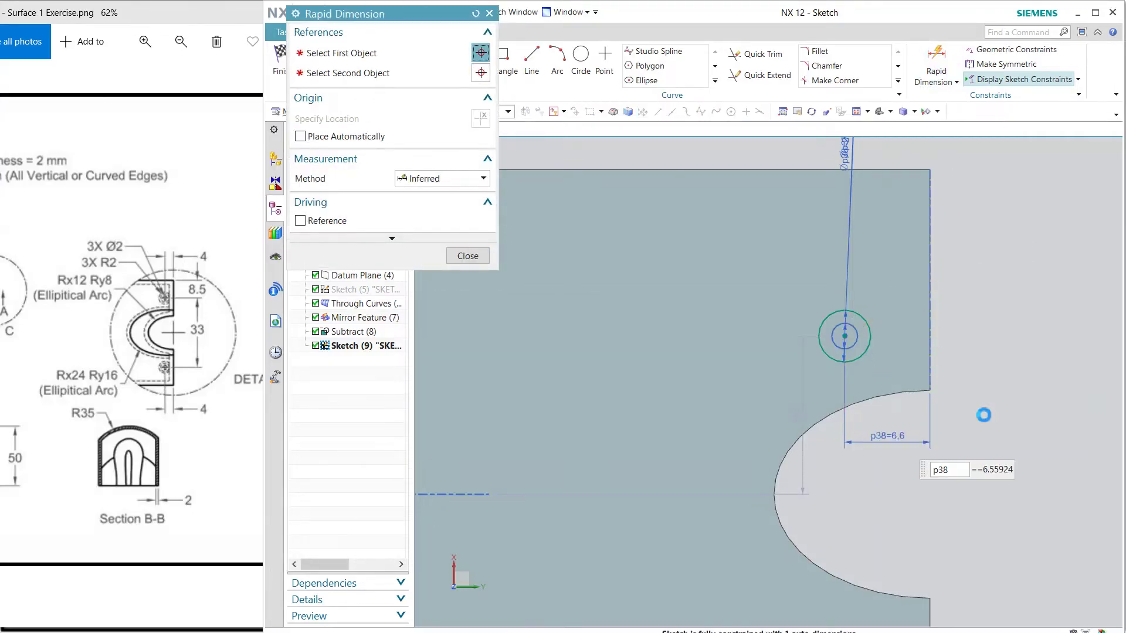
text(4)
key(Return)
click(905, 170)
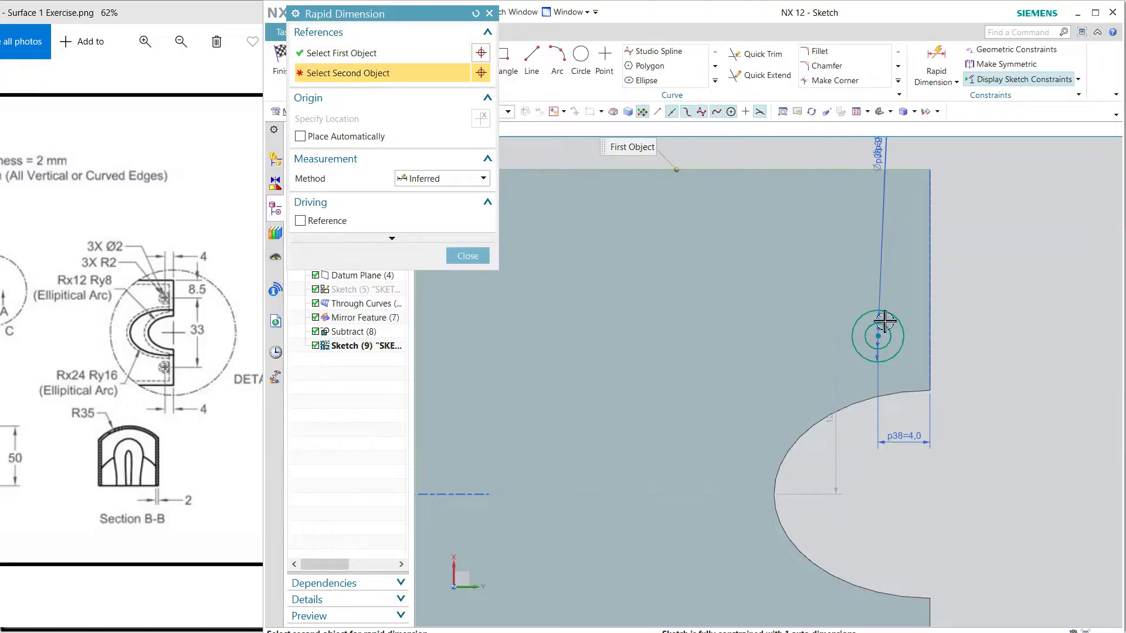
click(877, 339)
click(965, 252)
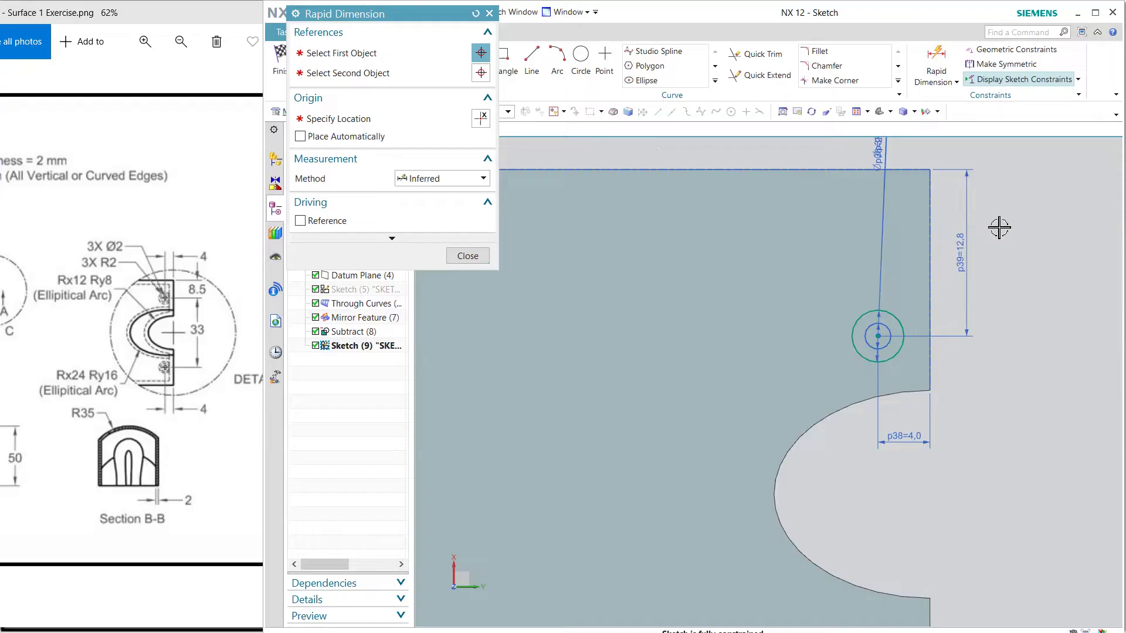
text(8.5)
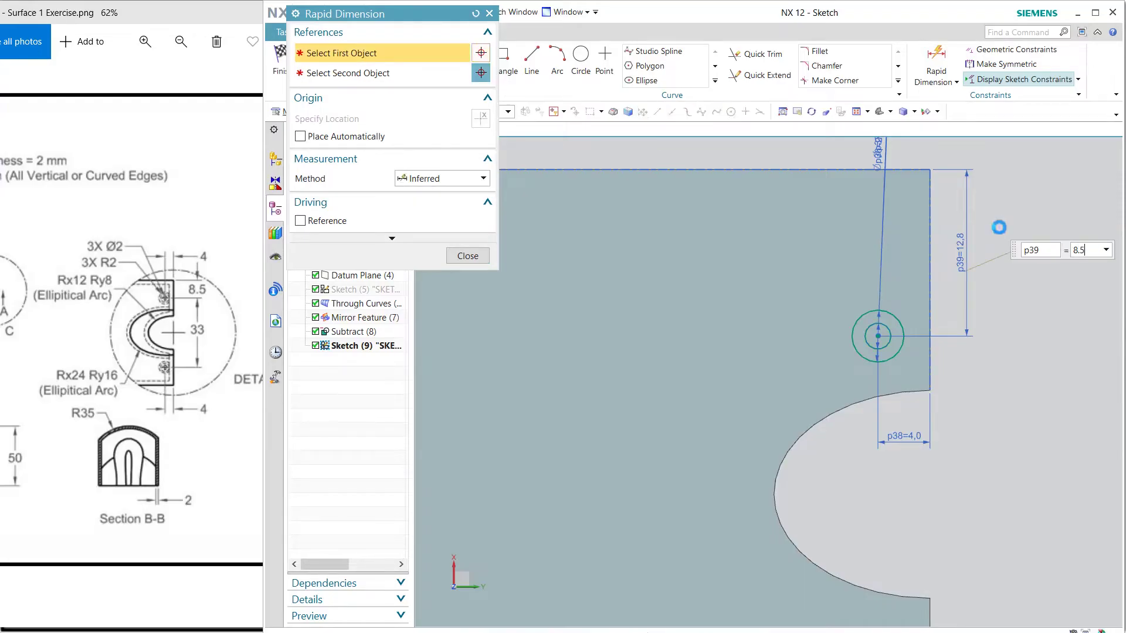
key(Return)
click(467, 256)
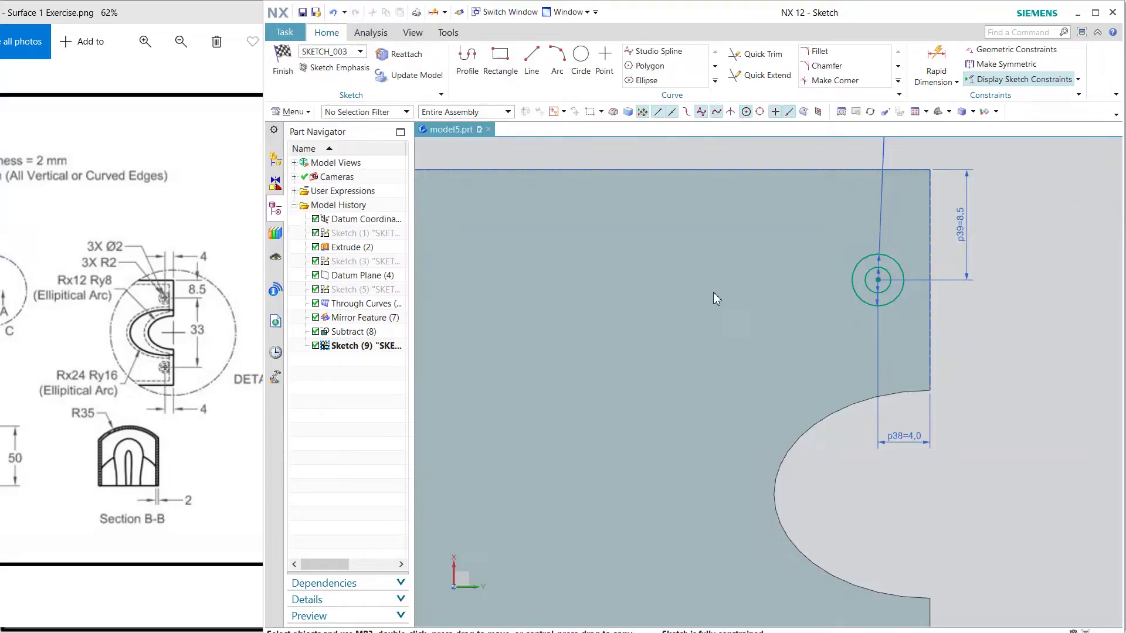
scroll(716, 295, down, 3)
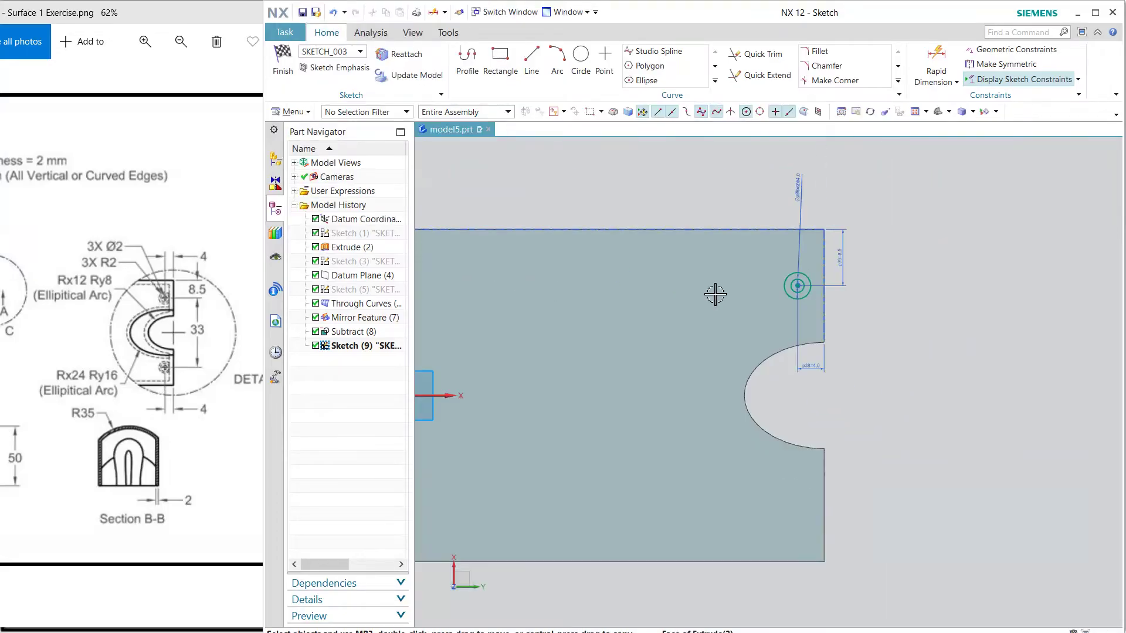
Step: Open Mirror Curve from the Curve gallery, select the small circle, and close the dialog
click(897, 84)
click(715, 80)
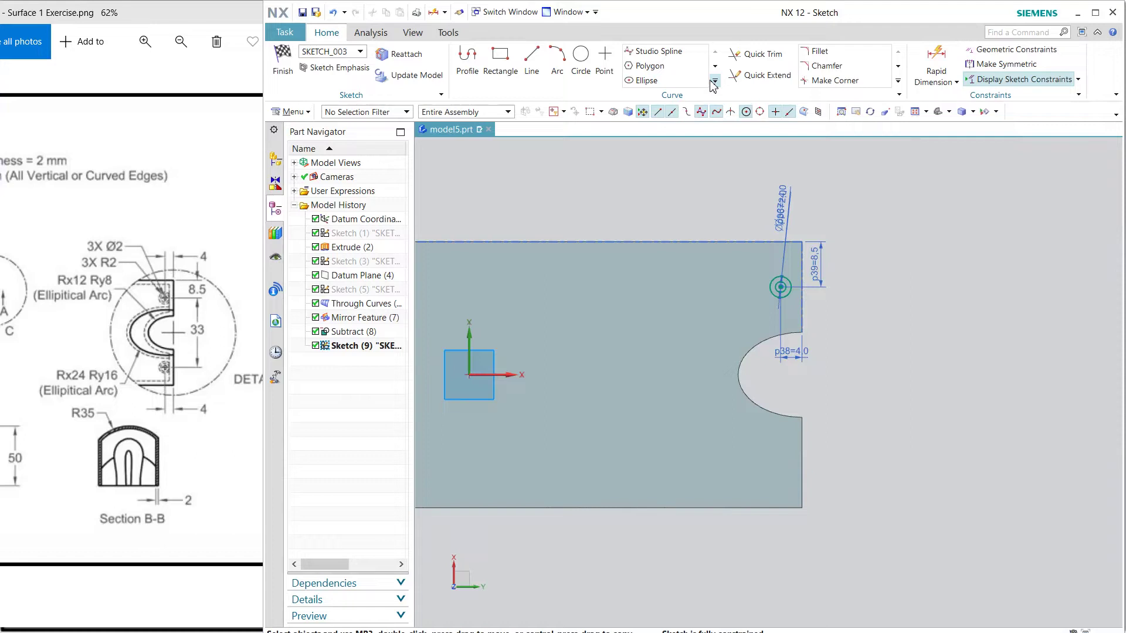
click(715, 81)
click(659, 160)
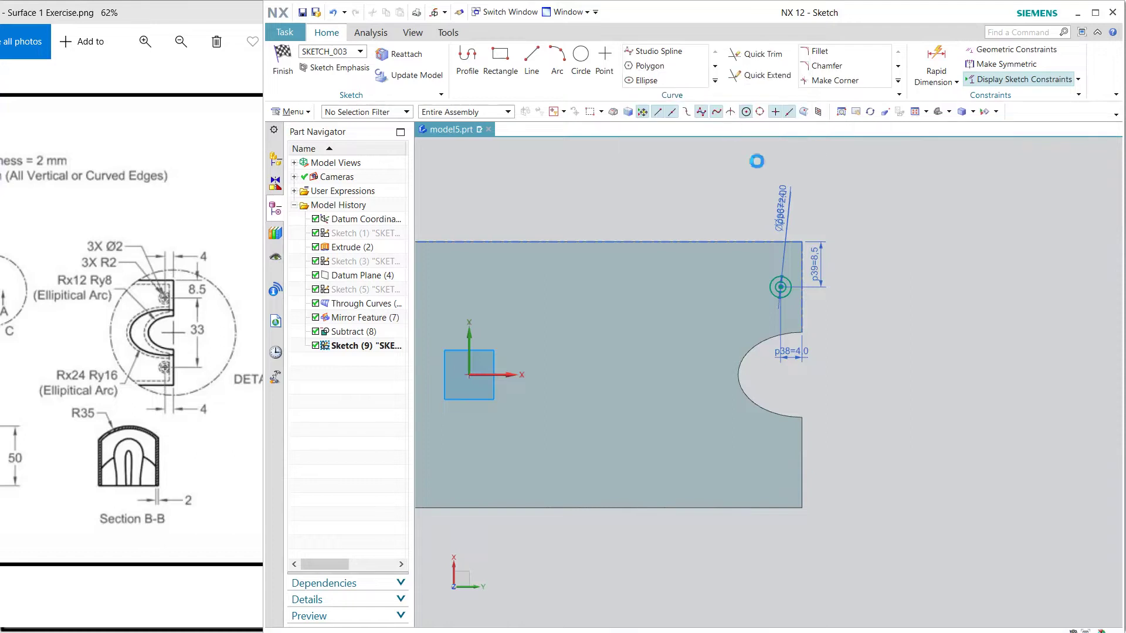
click(771, 284)
click(467, 193)
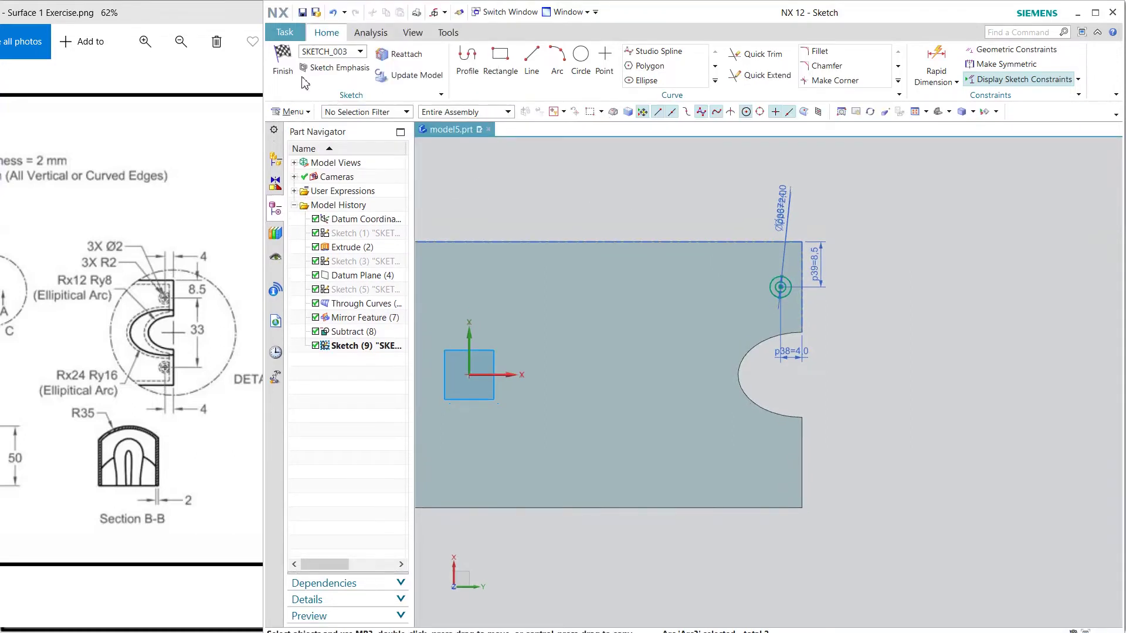
Step: Finish the sketch and extrude the small circle 5 mm down as a subtract cut
click(283, 67)
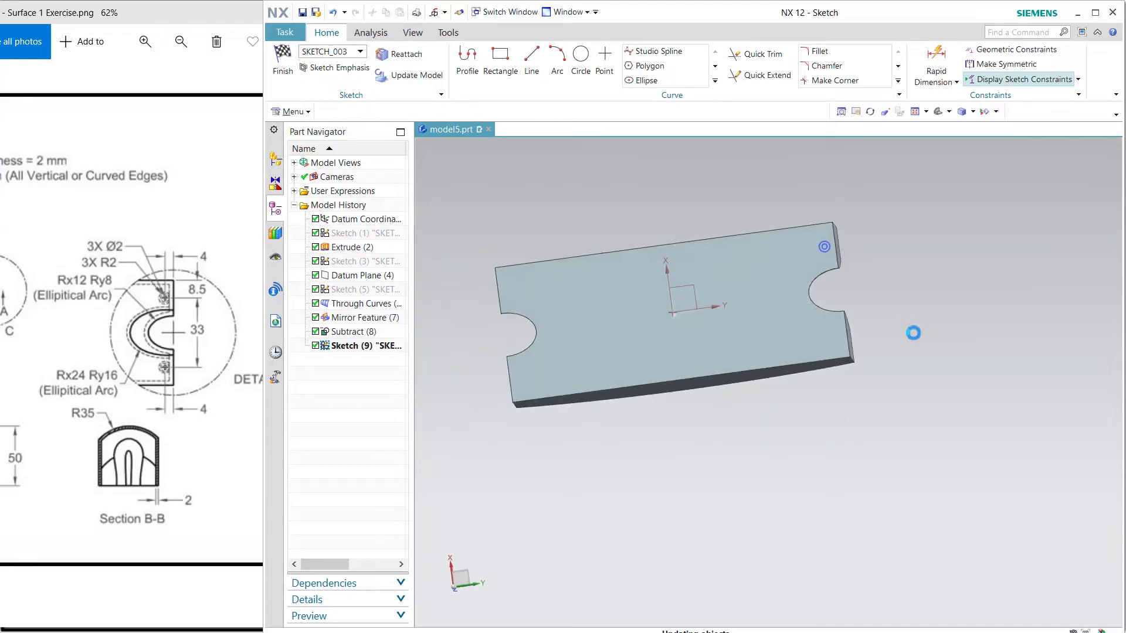
mouse_move(844, 329)
middle_down()
mouse_move(905, 294)
mouse_move(888, 276)
middle_up()
scroll(815, 202, up, 5)
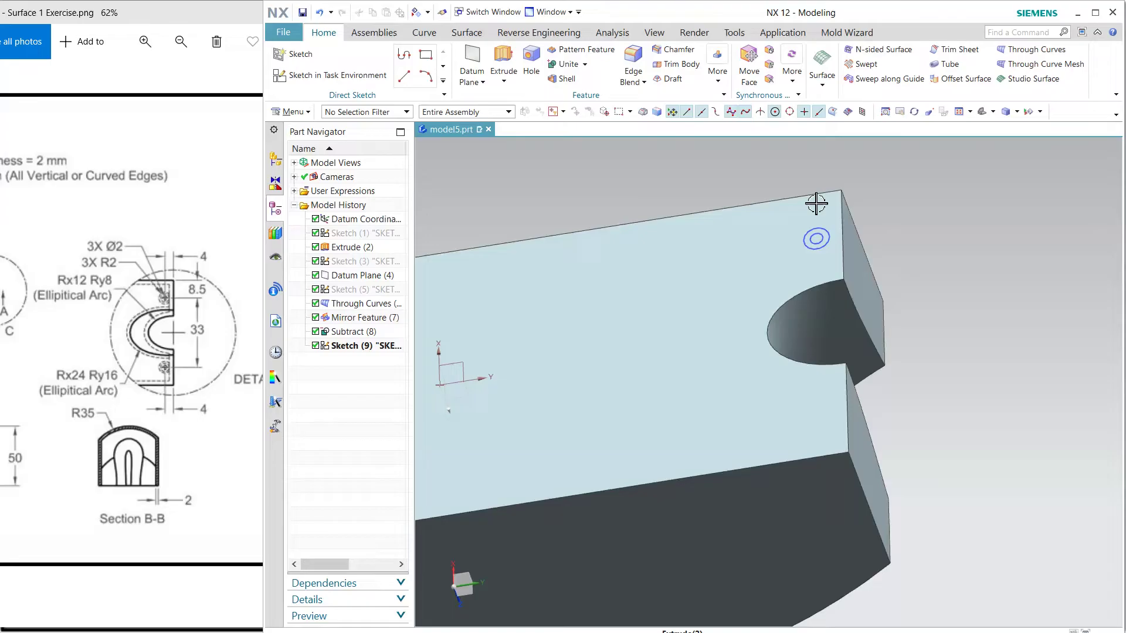
click(503, 63)
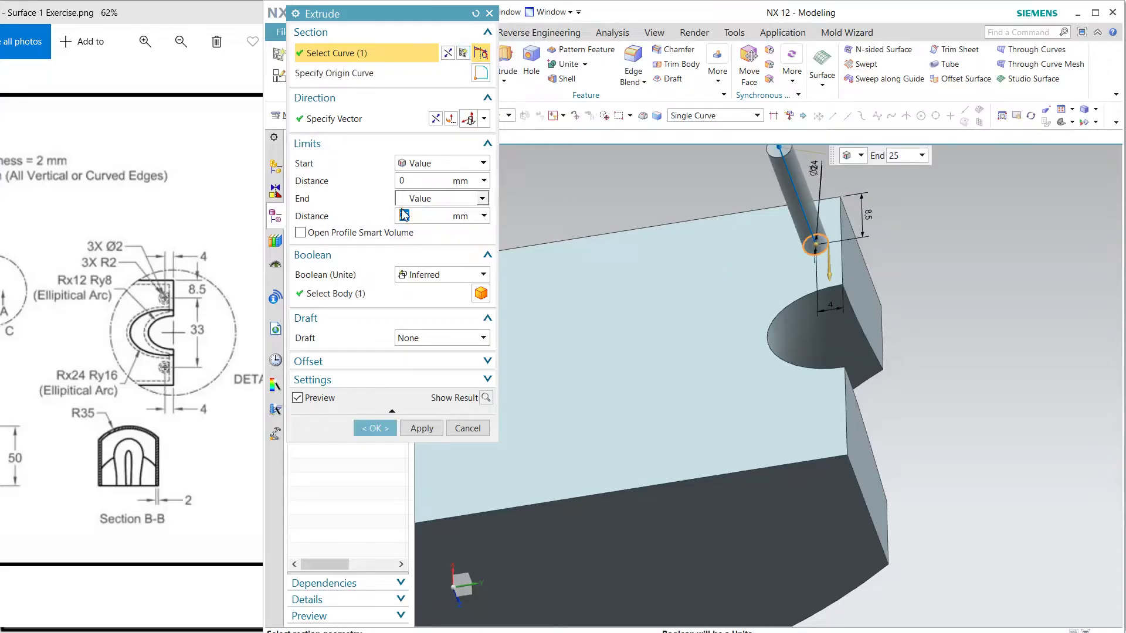
click(435, 119)
click(434, 215)
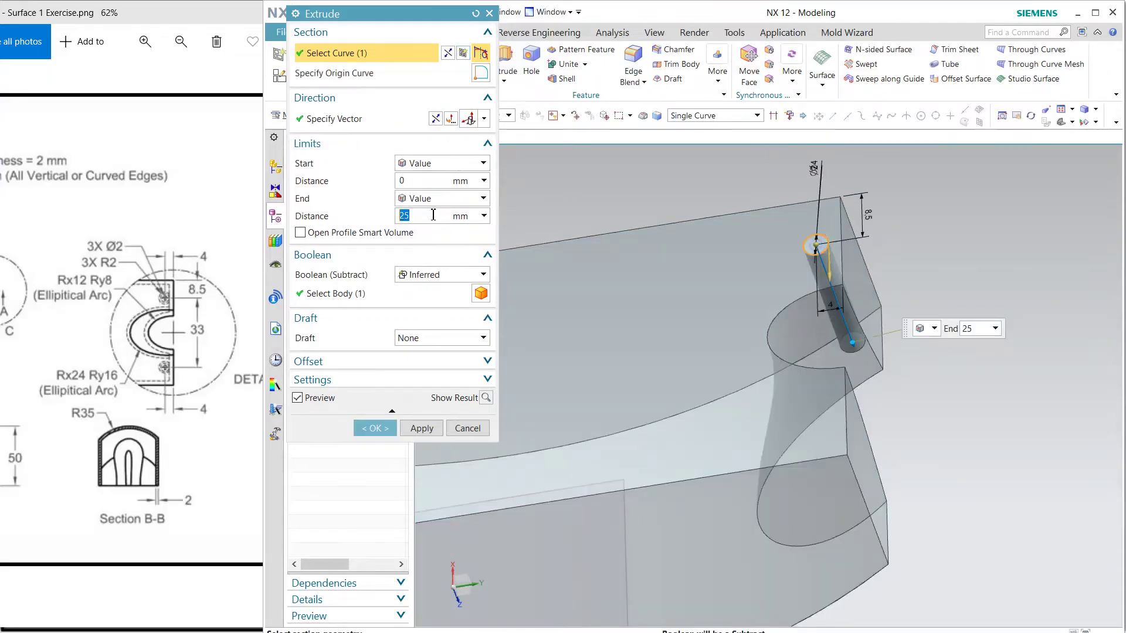
text(5)
key(Return)
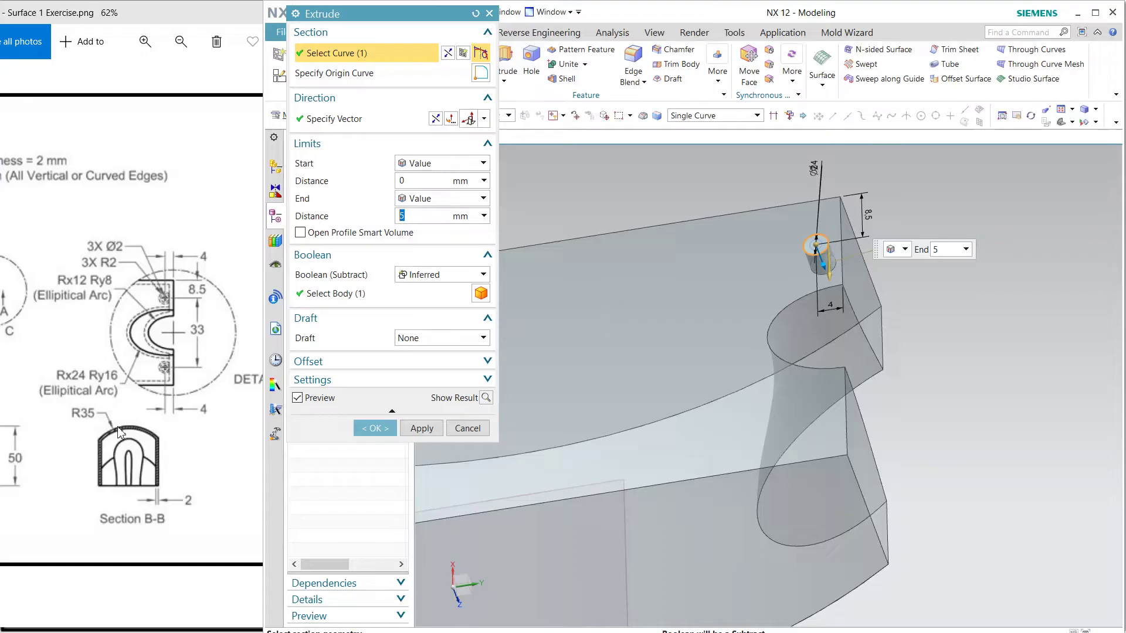
Step: Check the reference drawing, then return to the model and its Extrude settings
click(119, 432)
scroll(88, 464, left, 3)
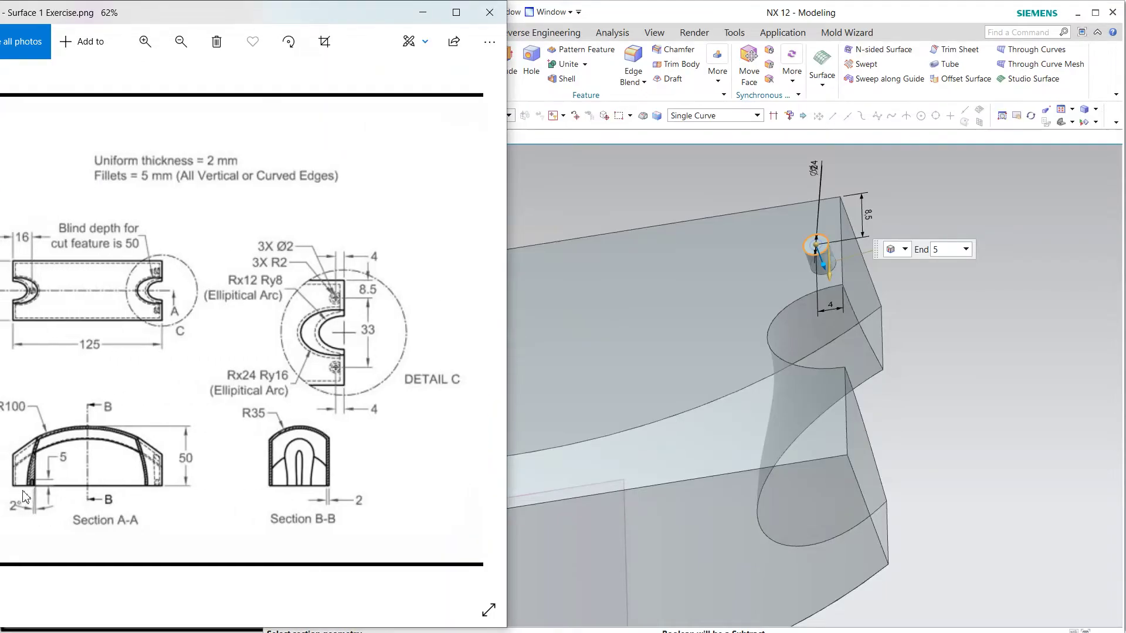
click(635, 23)
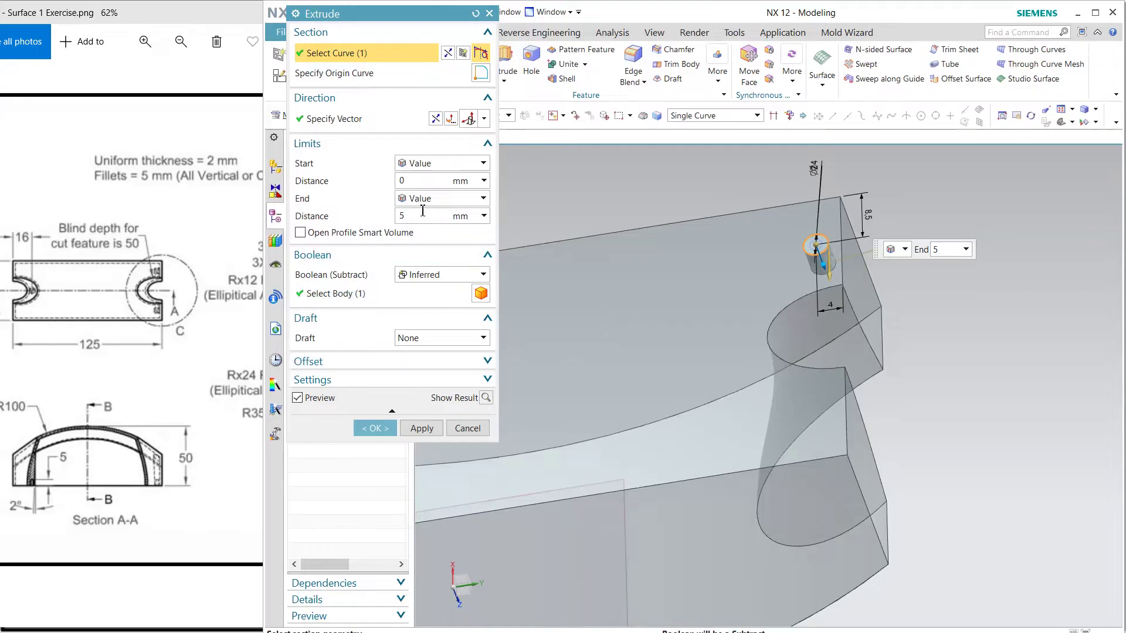
Step: Cut the next circle 17 mm deep into the part as a Boolean Subtract extrusion
click(818, 246)
drag(810, 232, 953, 328)
middle_drag(961, 367, 1021, 424)
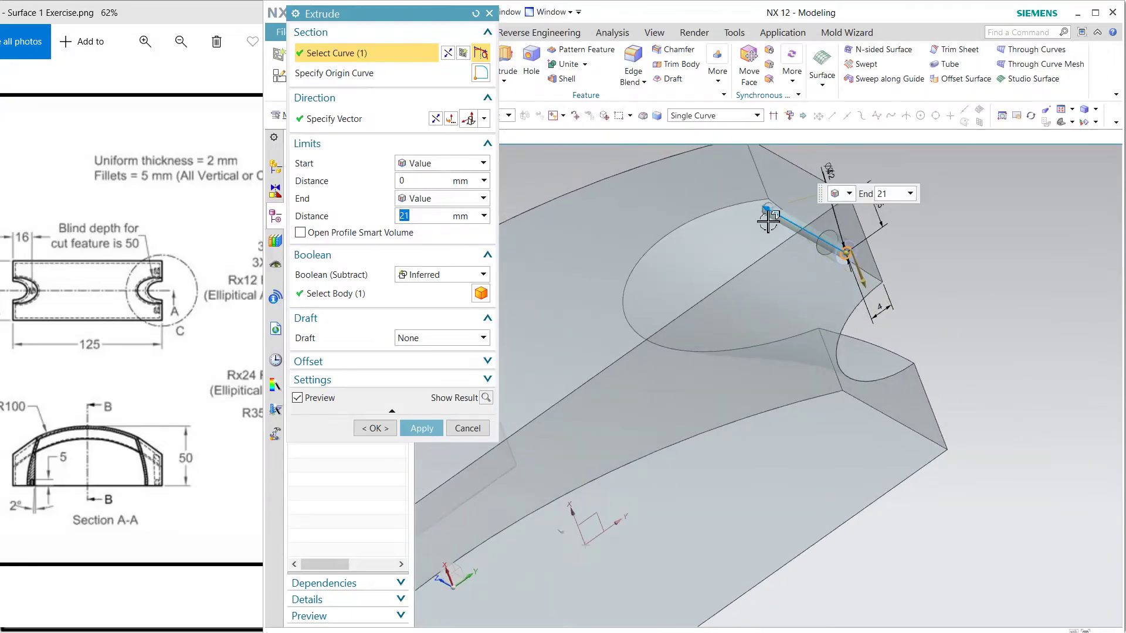
drag(774, 213, 786, 223)
click(375, 428)
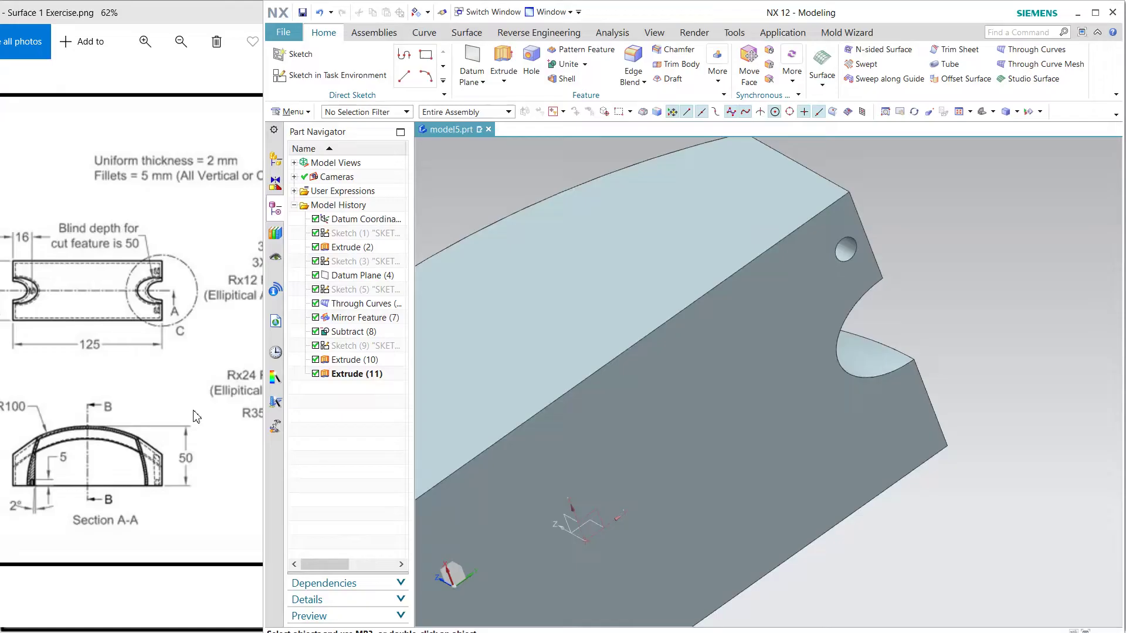
middle_drag(778, 319, 837, 210)
Step: Mirror Extrude (10) and (11) across the datum XZ plane with Mirror Feature
click(367, 371)
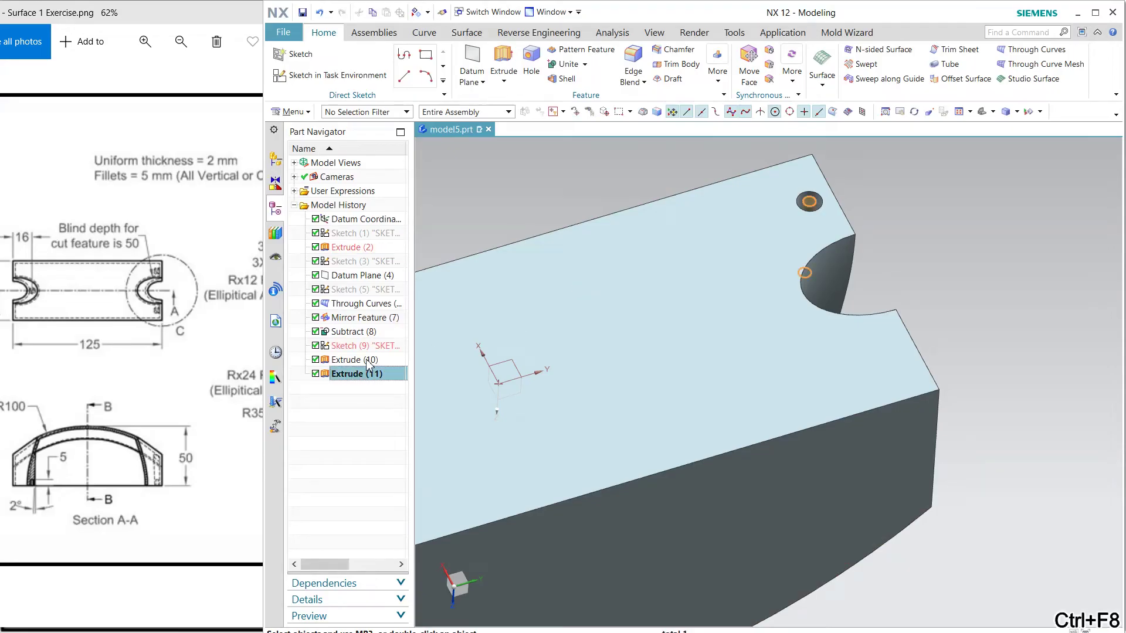
ctrl+click(368, 360)
click(718, 69)
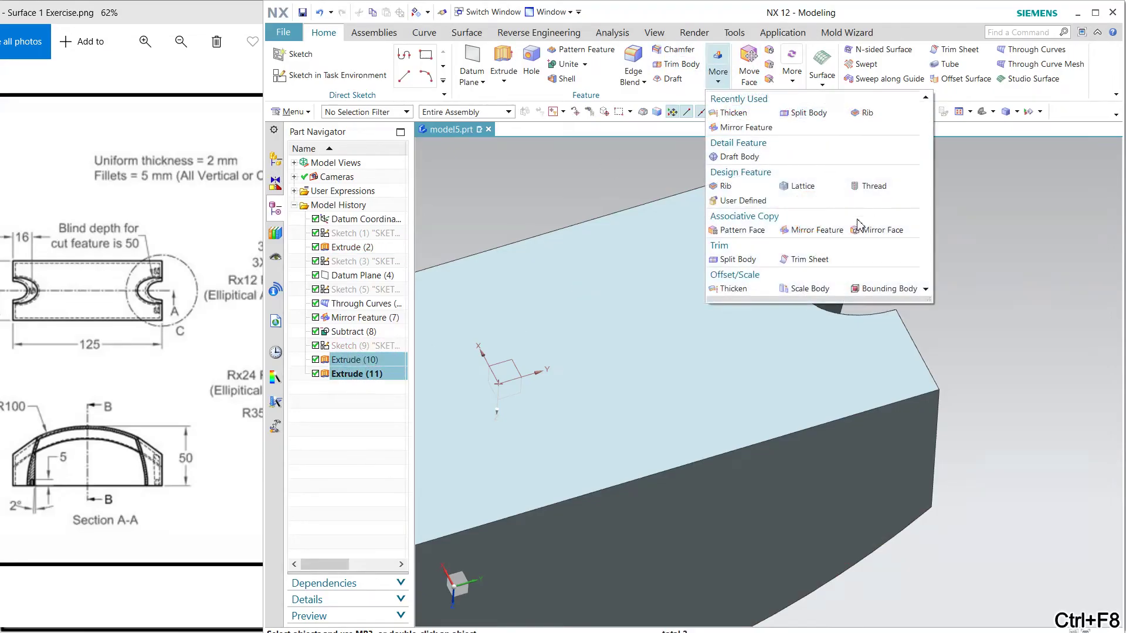
click(831, 231)
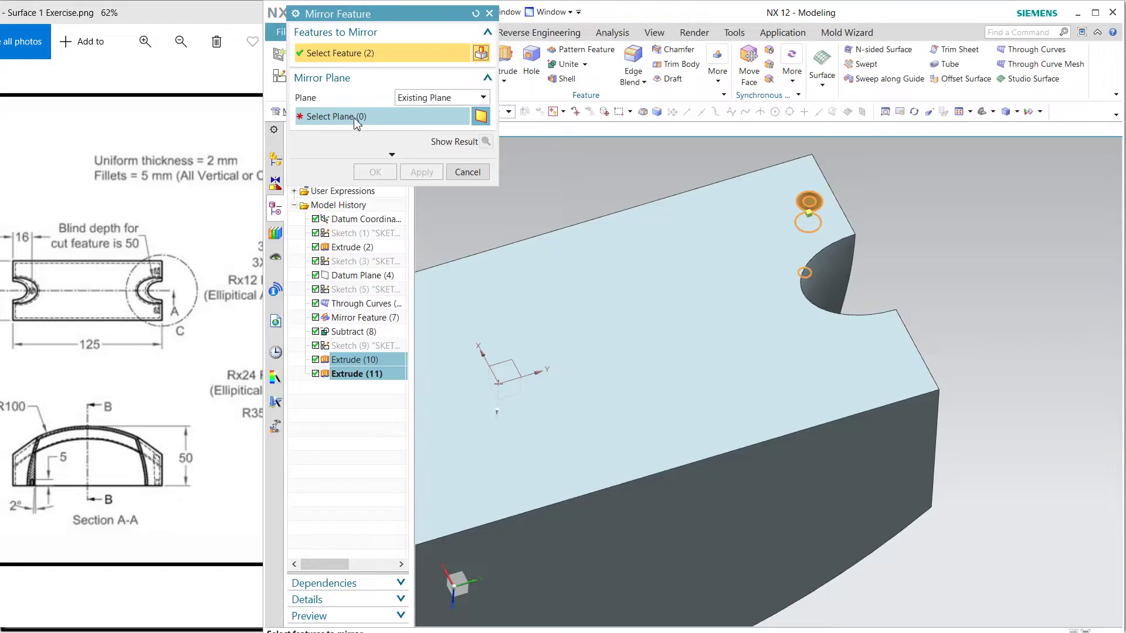
click(515, 385)
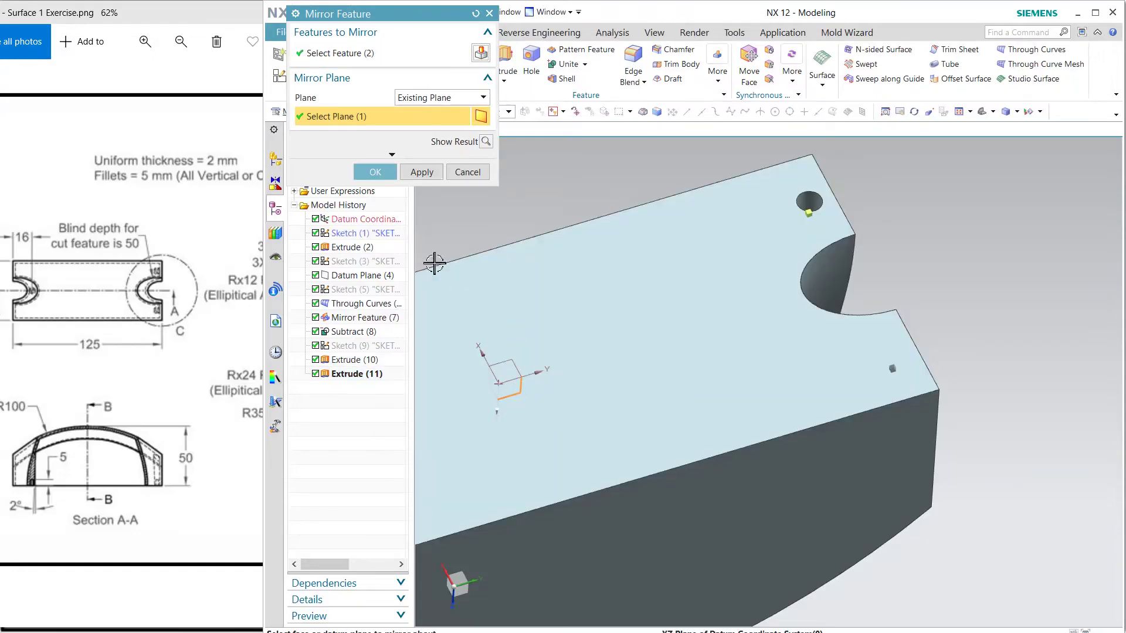
click(381, 174)
scroll(939, 301, down, 3)
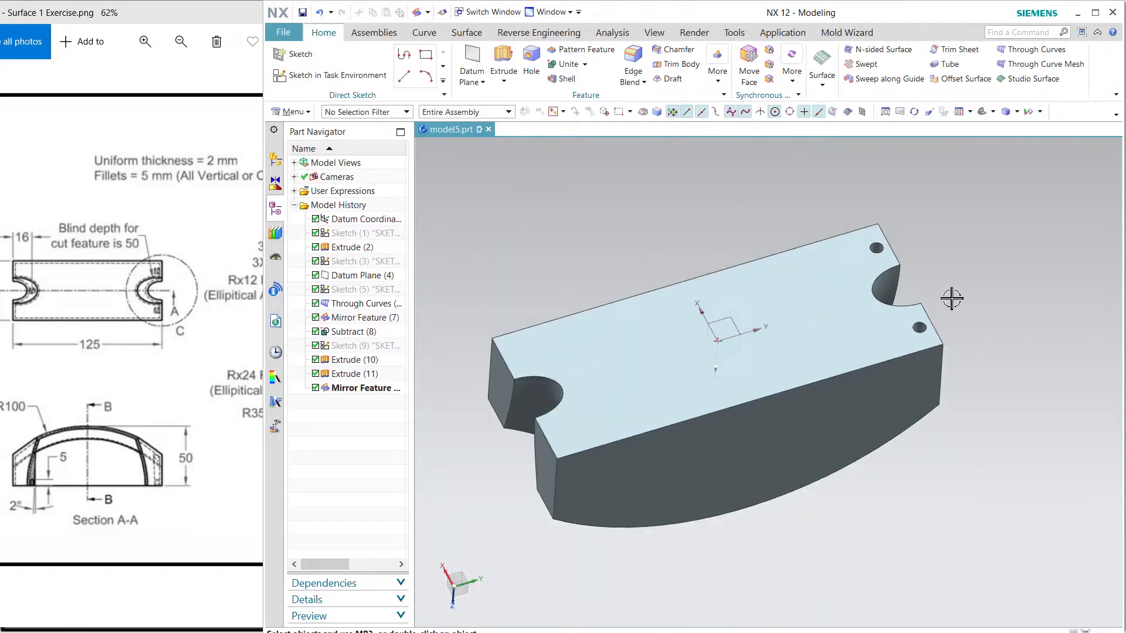
Step: Start a new sketch on the part's top face and compare with the reference drawing
click(332, 75)
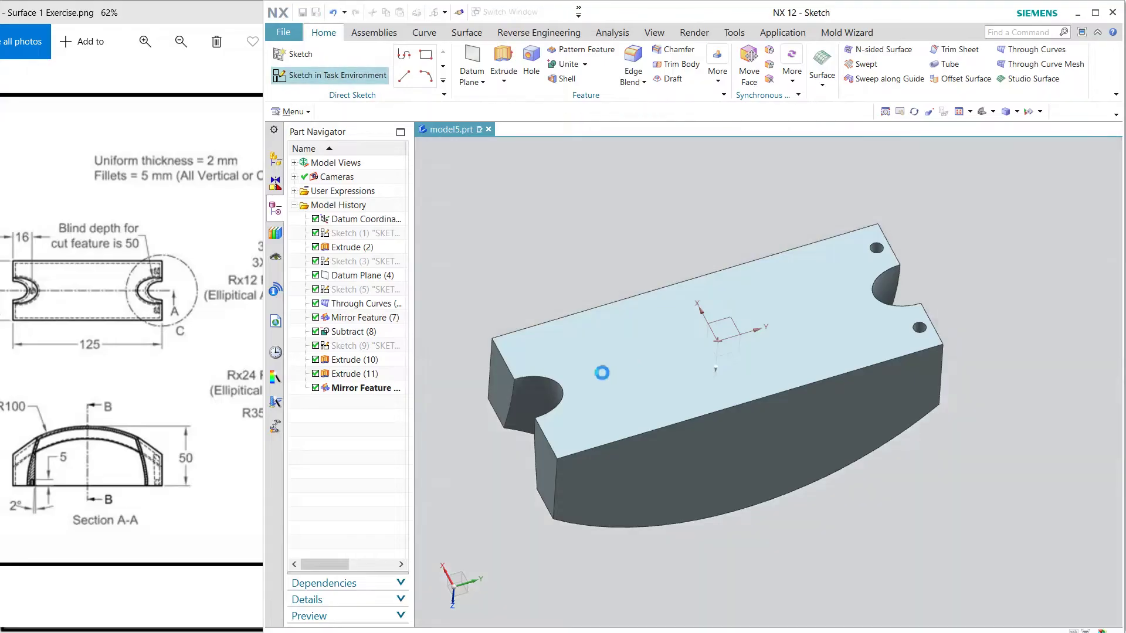
click(601, 382)
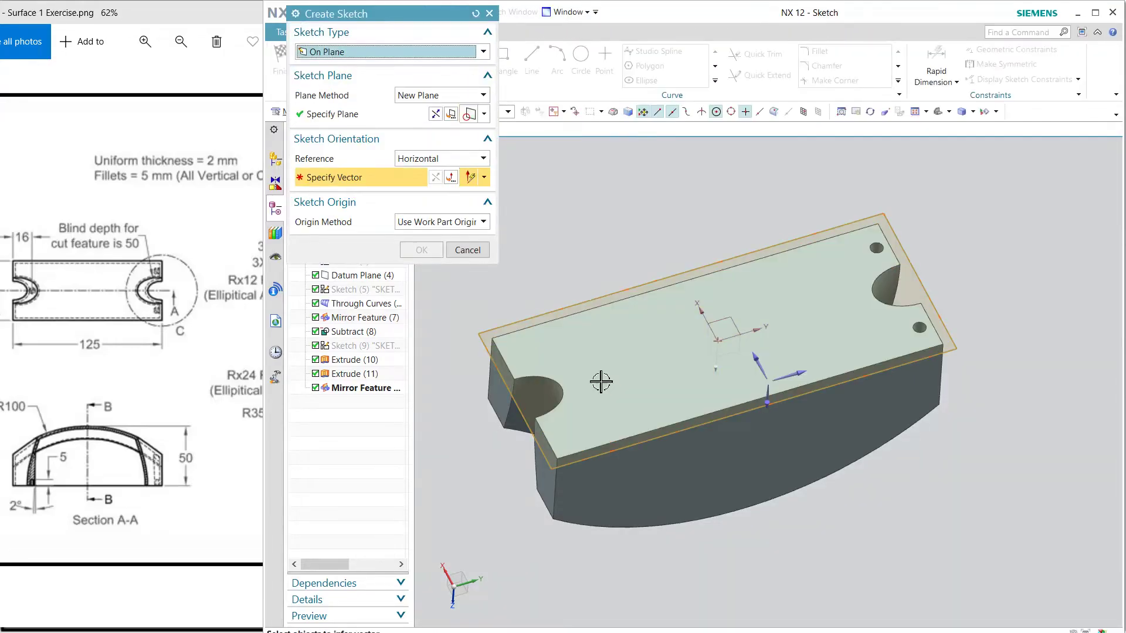
click(766, 346)
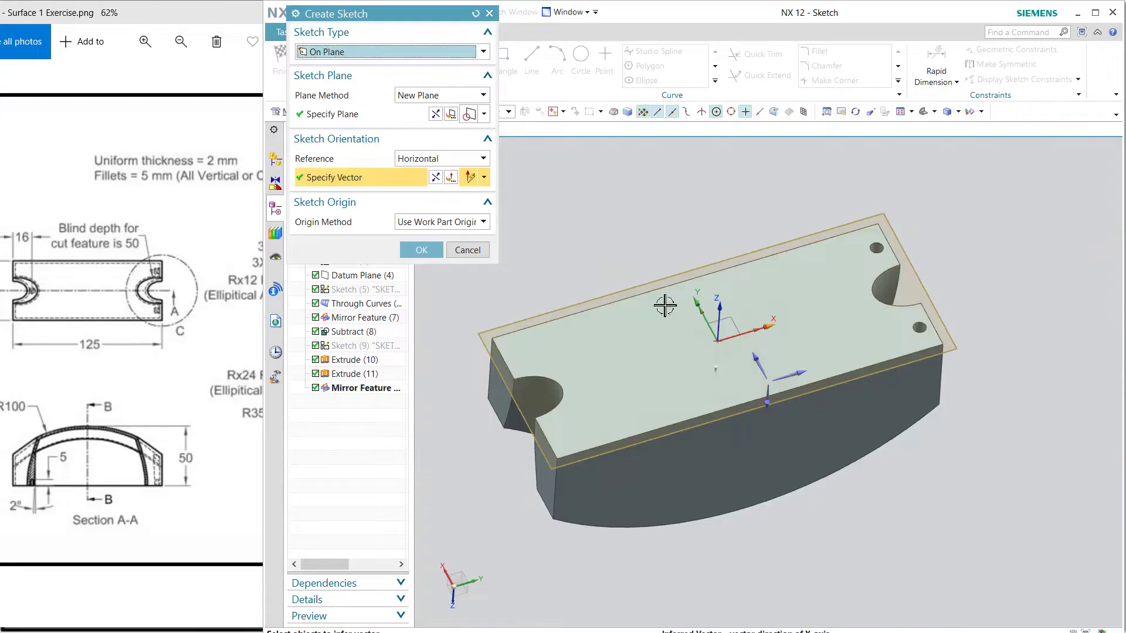
middle_click(654, 270)
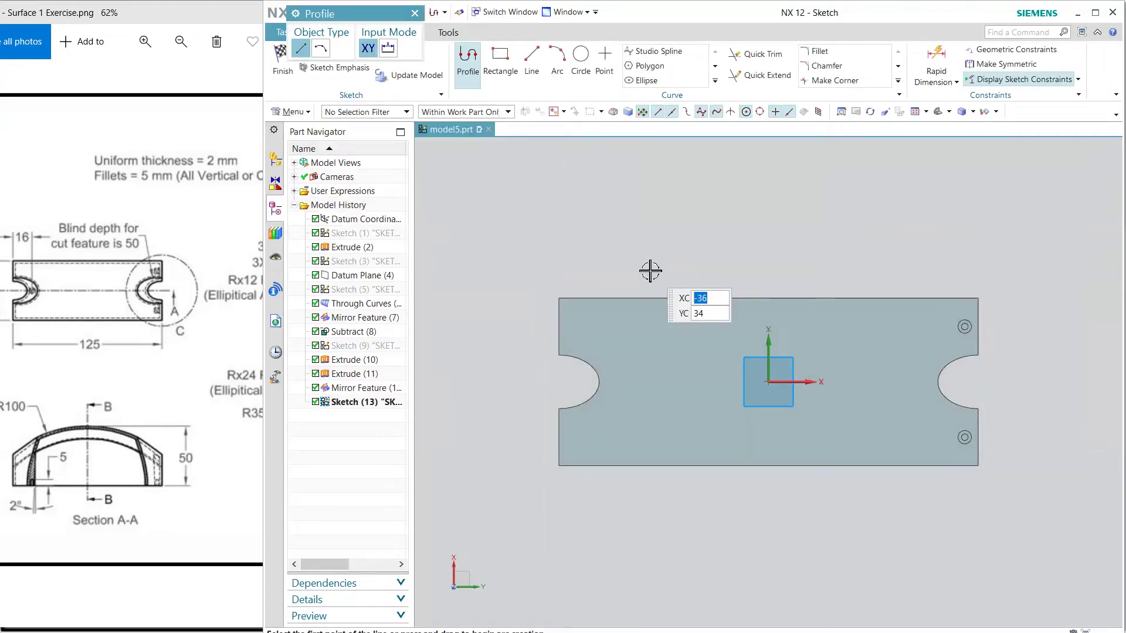
click(88, 466)
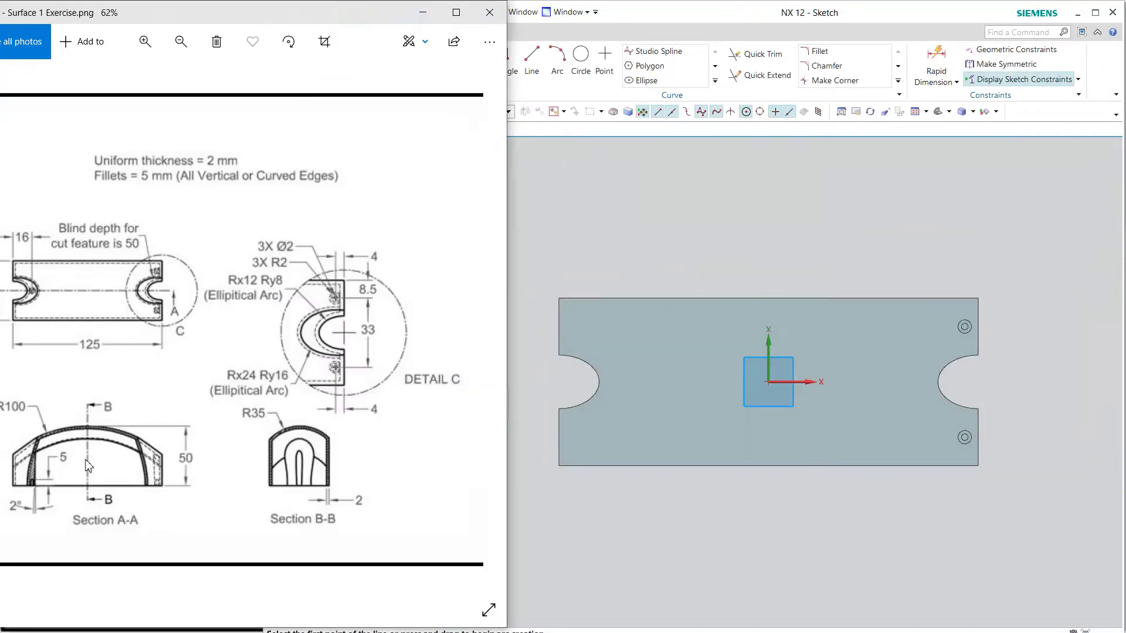
click(721, 18)
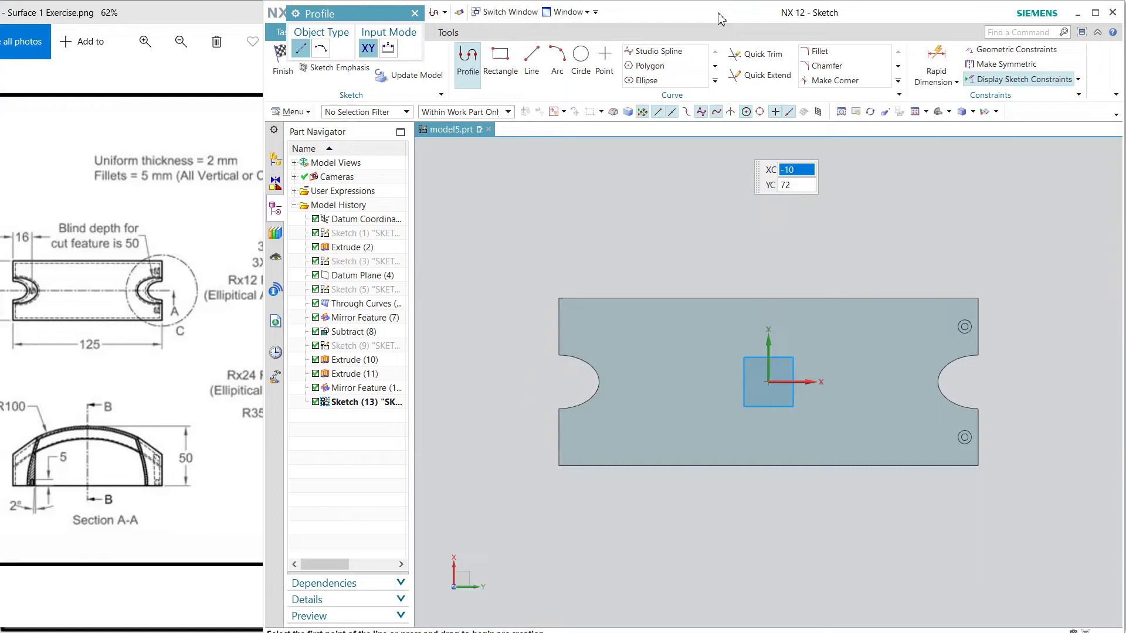
Step: Draw a 4 mm circle near the left notch and constrain its centre onto the horizontal axis
click(581, 59)
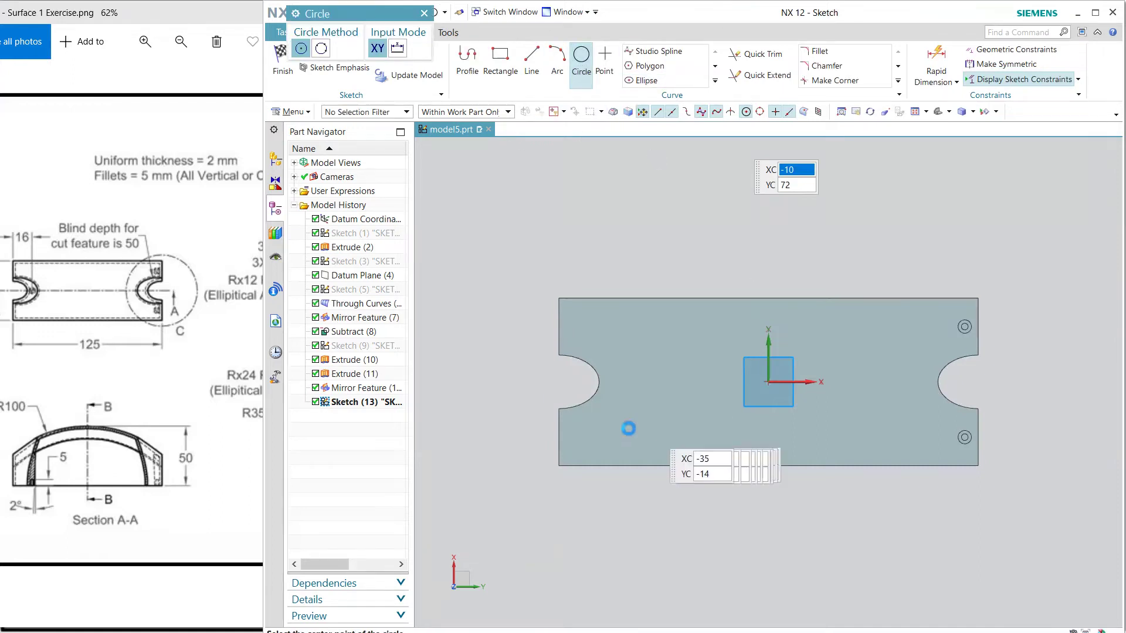
click(628, 381)
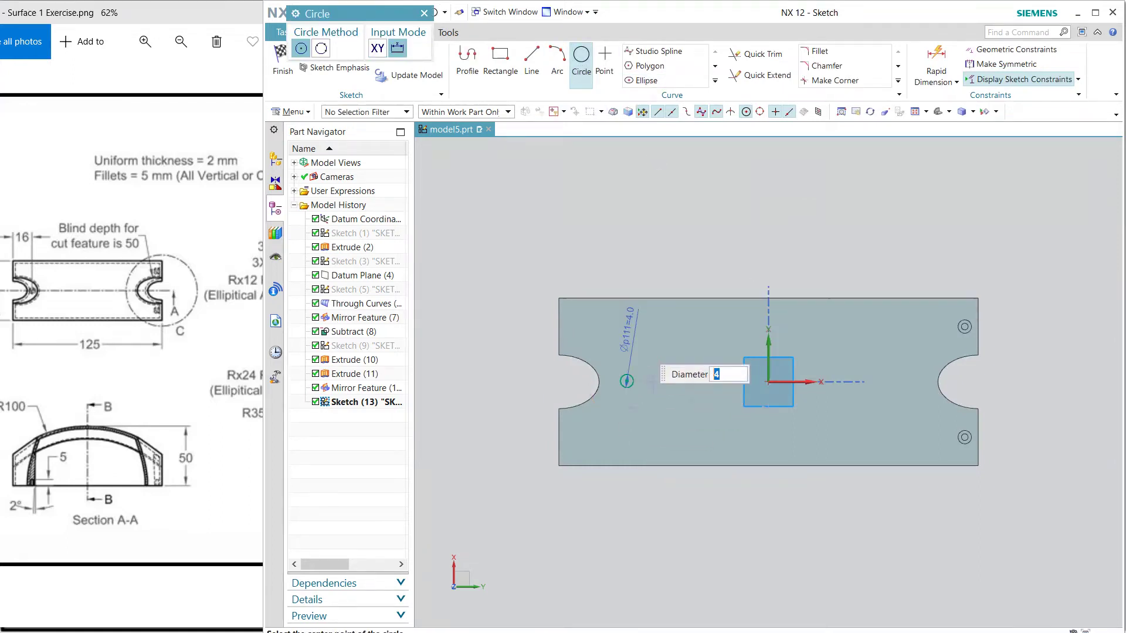
key(Escape)
scroll(642, 326, up, 3)
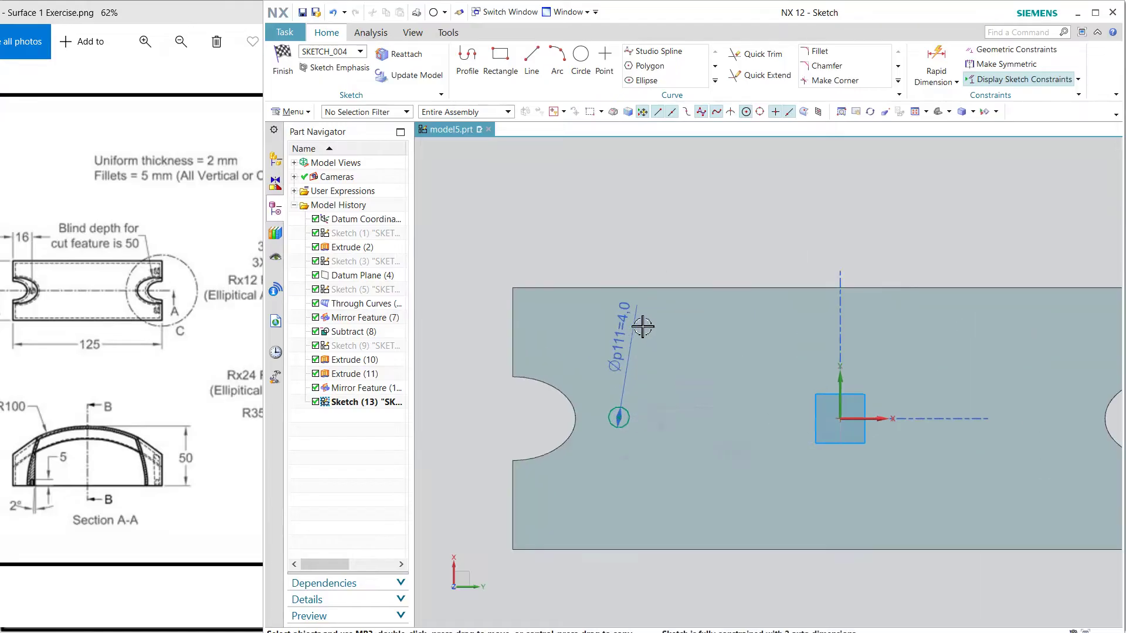
click(619, 418)
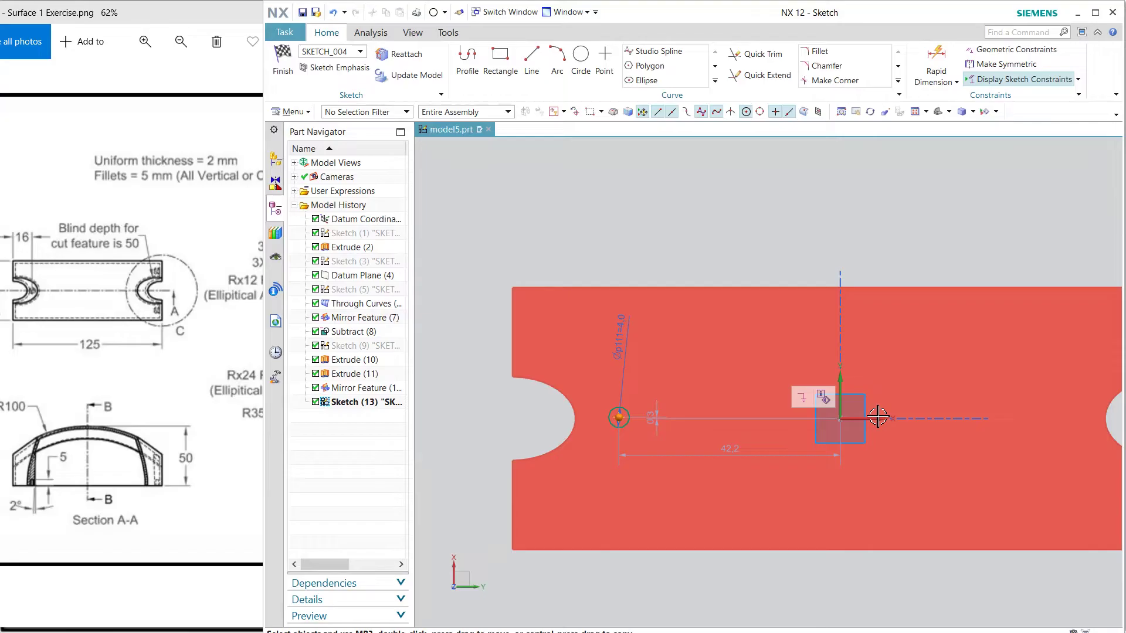
click(881, 420)
click(902, 400)
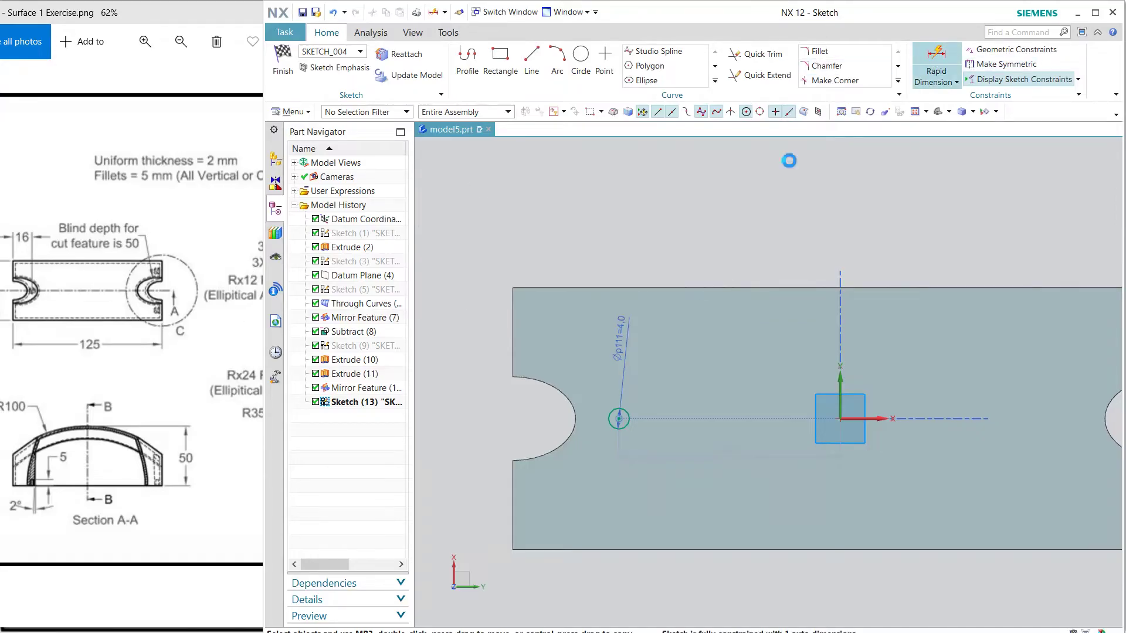
Step: Dimension the circle centre 16 mm from the end edge and finish the sketch
click(513, 333)
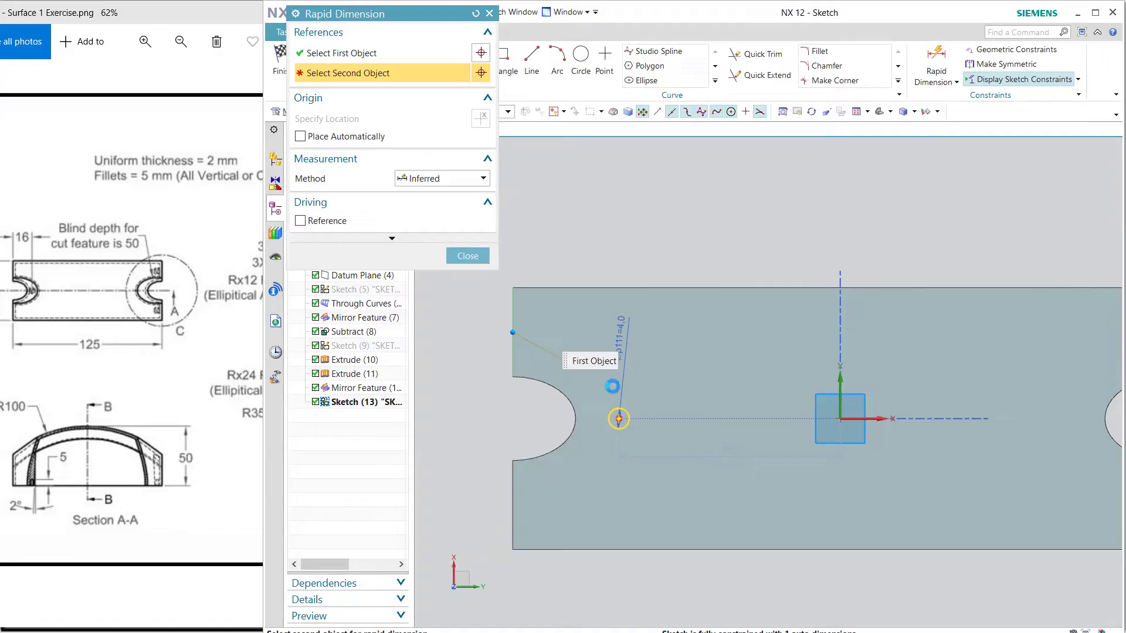
click(618, 418)
click(583, 217)
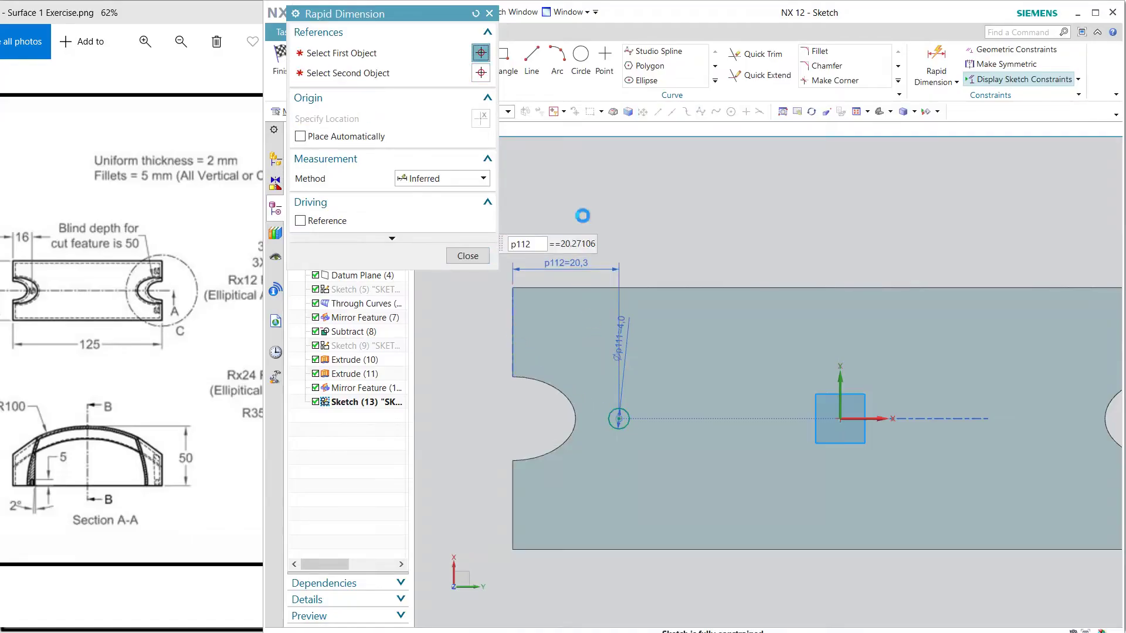
text(16)
key(Return)
click(467, 258)
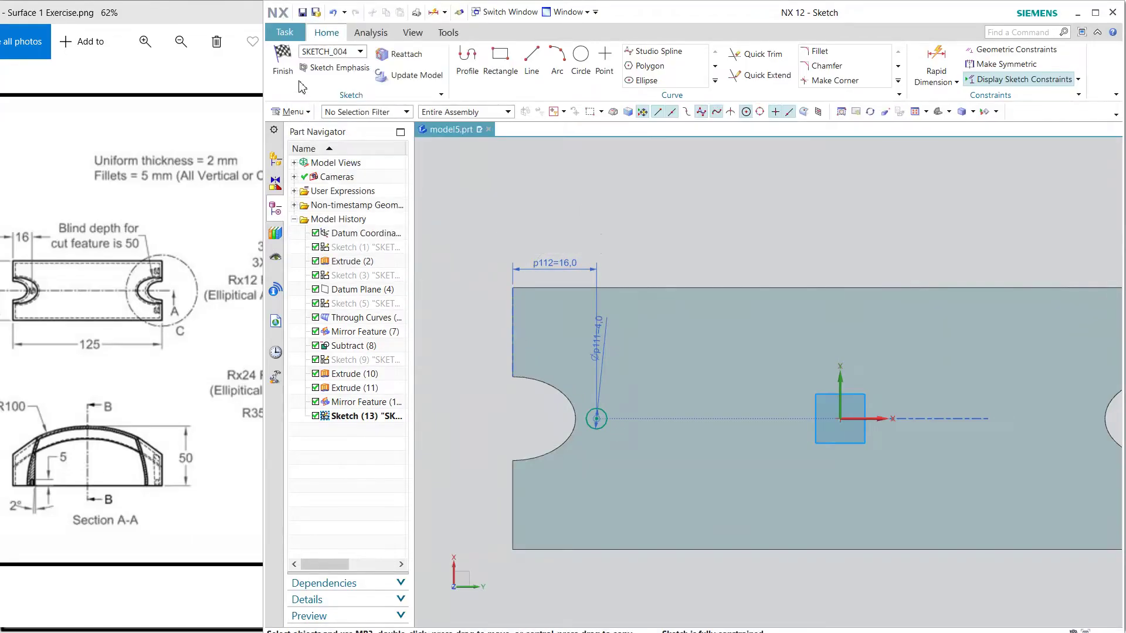
click(279, 59)
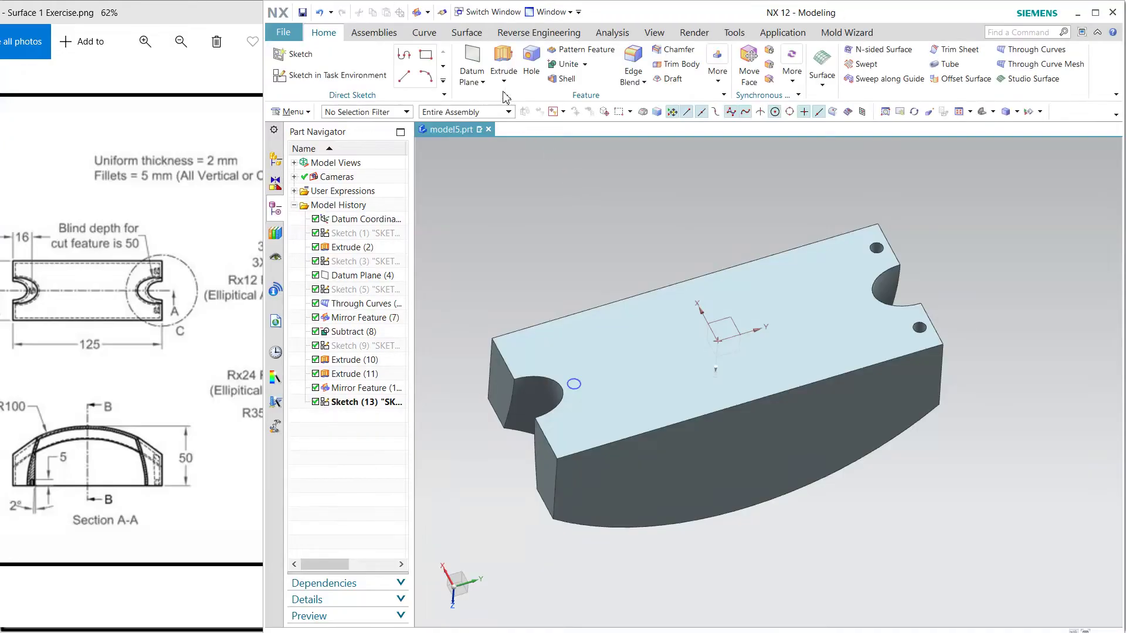
Step: Extrude the circle 5 mm into the part as a cut with a 2° draft from section
key(x)
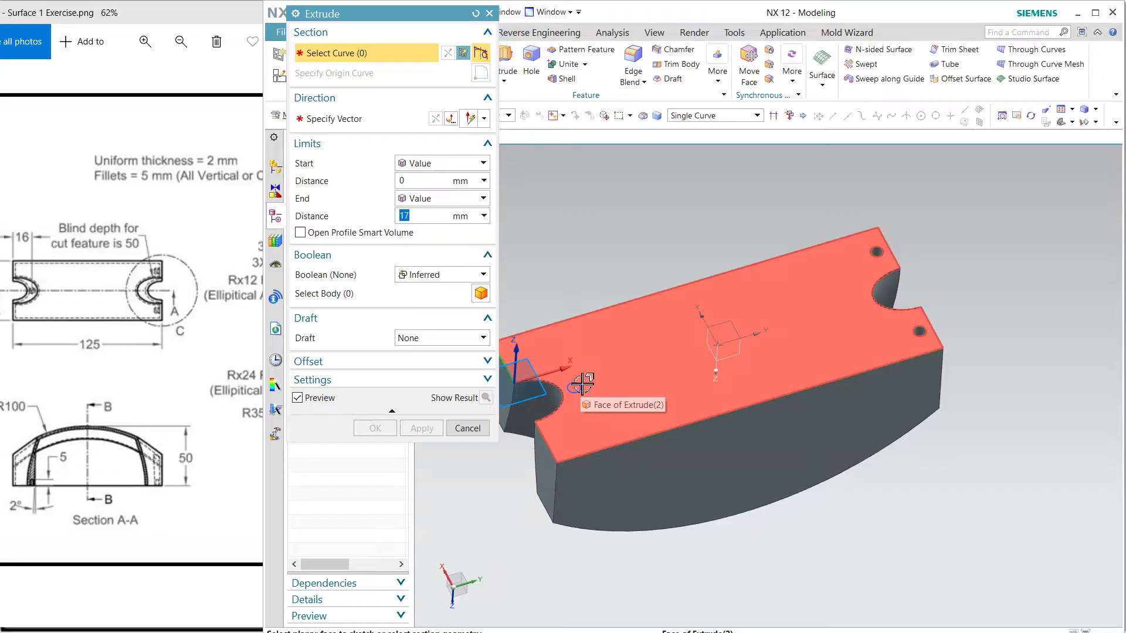
click(581, 387)
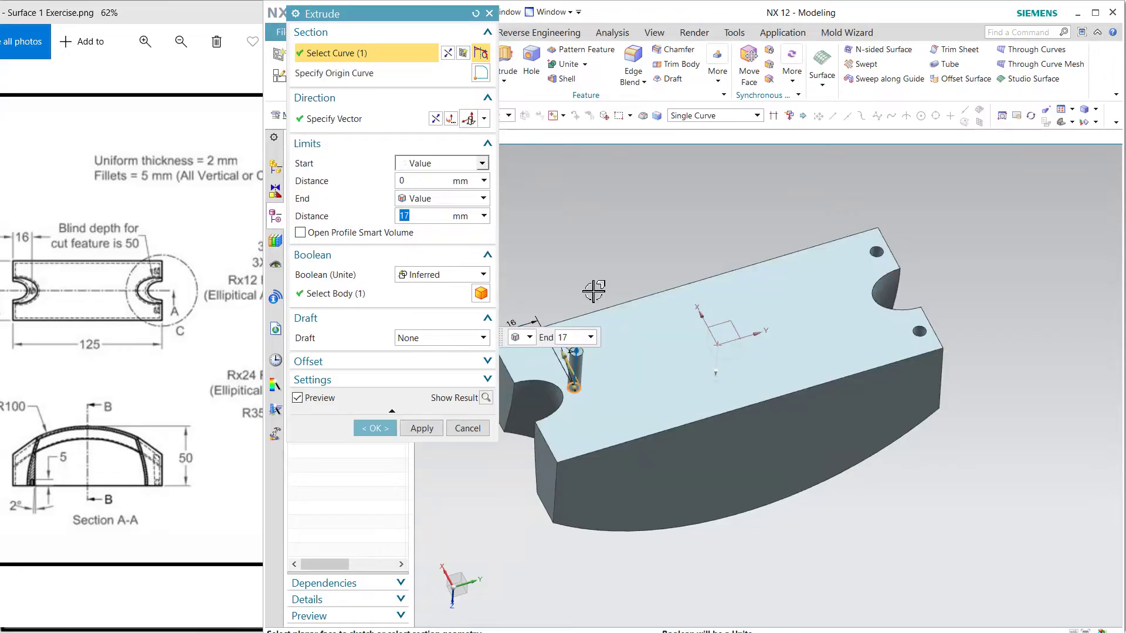
click(438, 119)
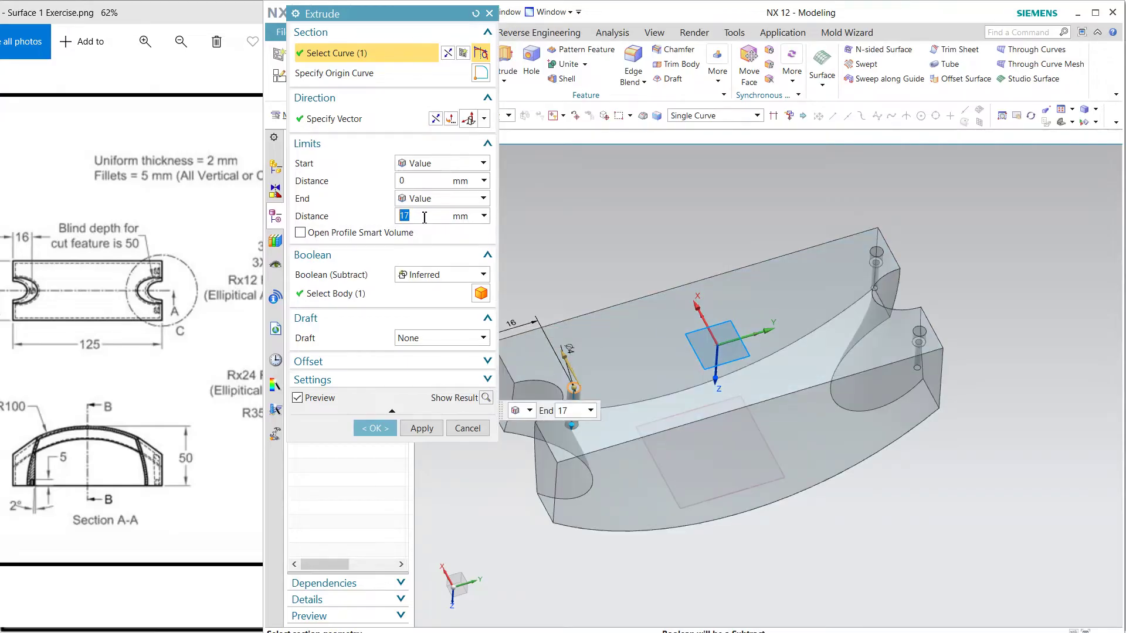
text(5)
key(Return)
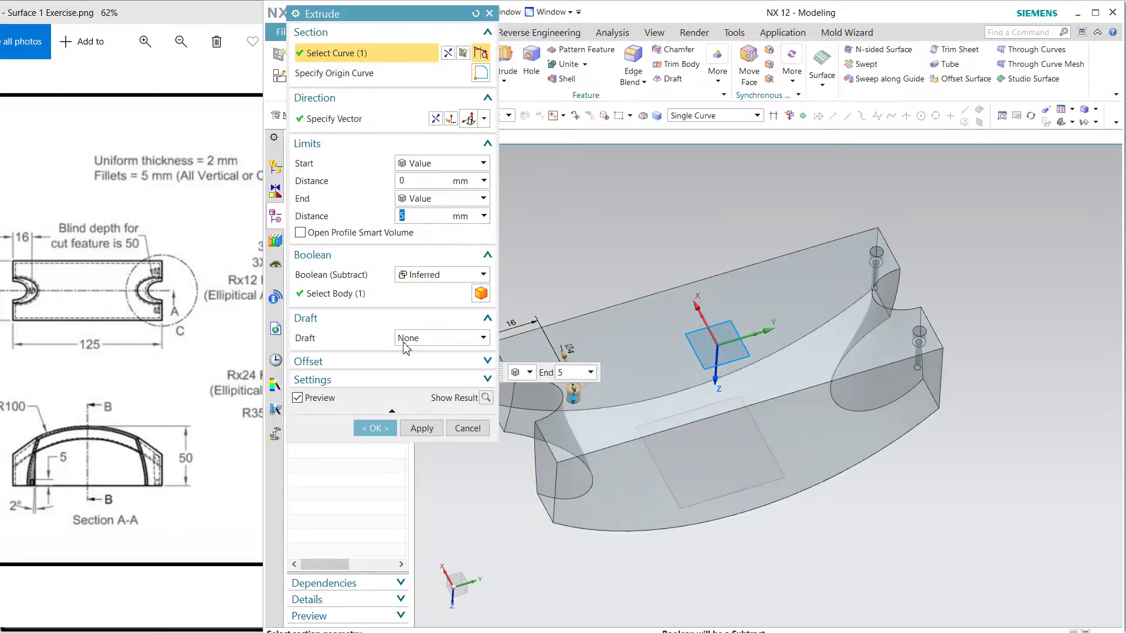
click(469, 339)
click(434, 375)
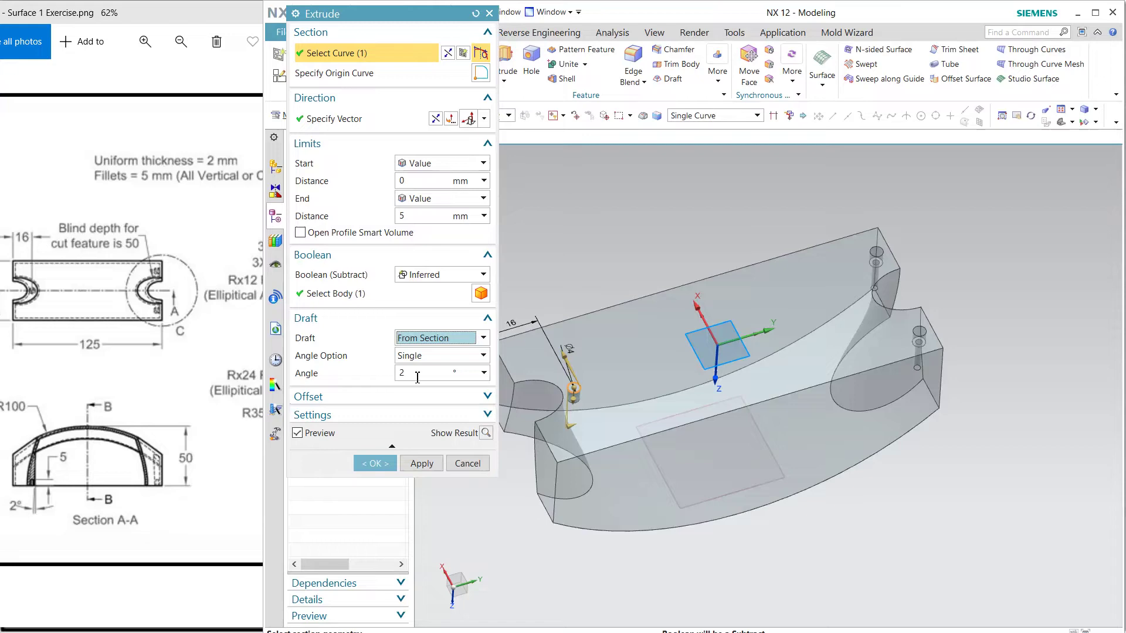
click(378, 464)
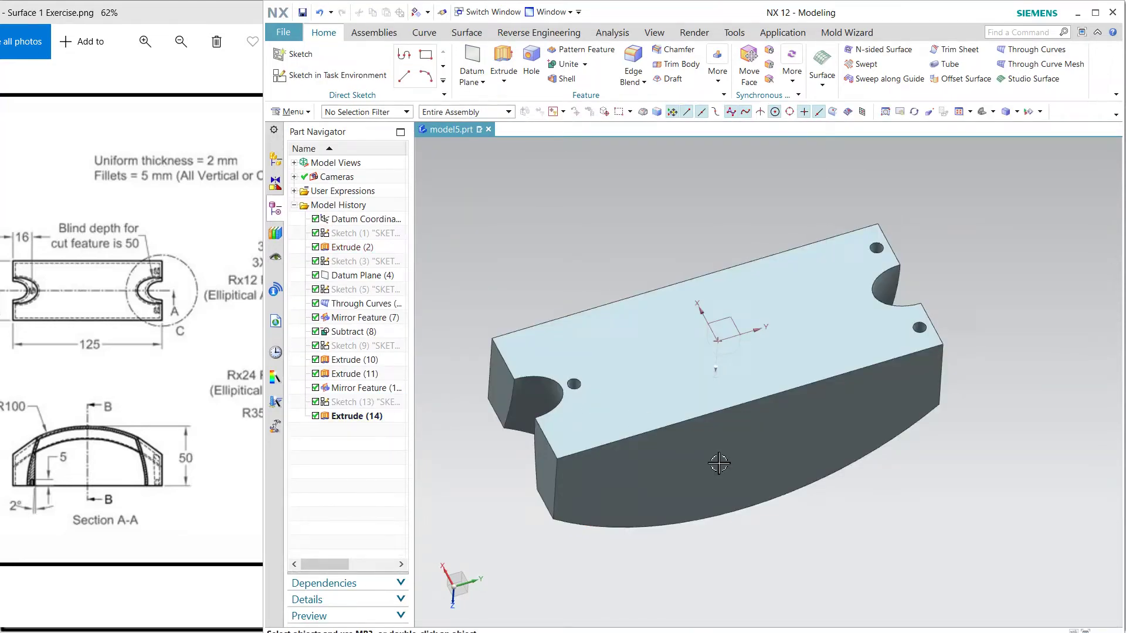
Step: Hide the datum plane on the part
middle_drag(931, 477, 816, 357)
click(782, 354)
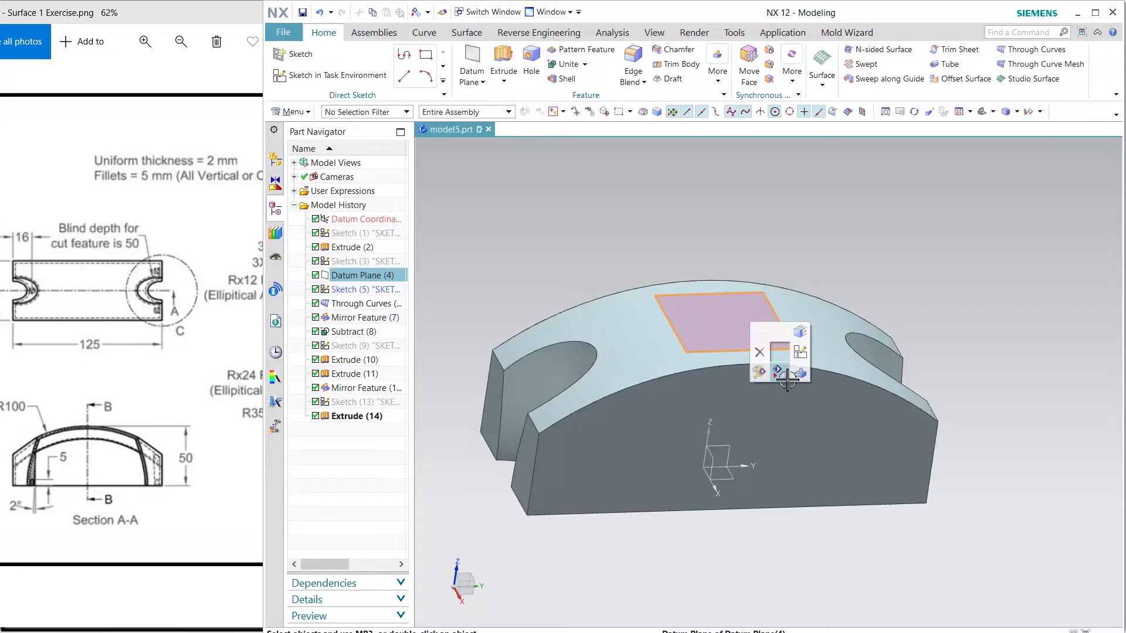
click(784, 374)
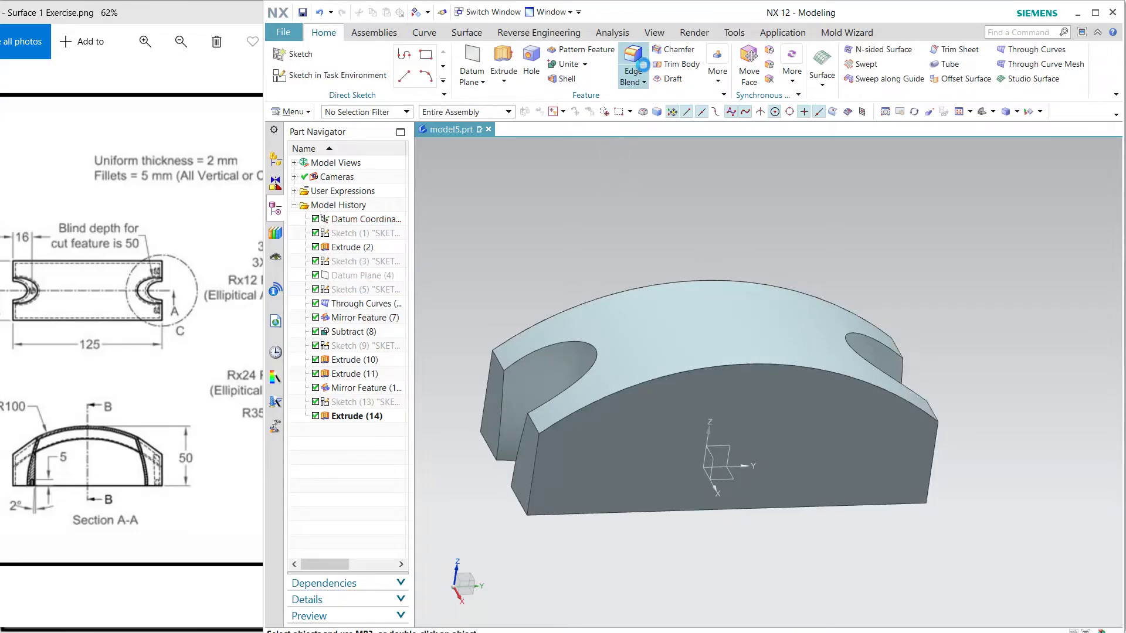
Step: Fillet the top and bottom curved edges, slot edges and vertical corners at 5 mm radius
click(626, 301)
click(565, 351)
click(589, 422)
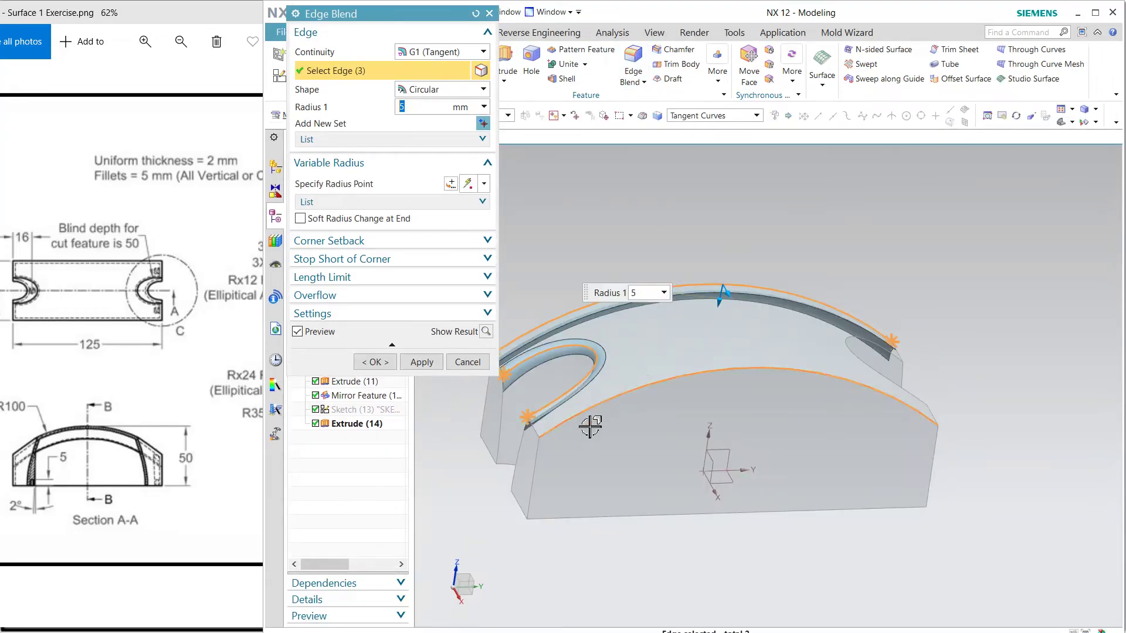
click(529, 464)
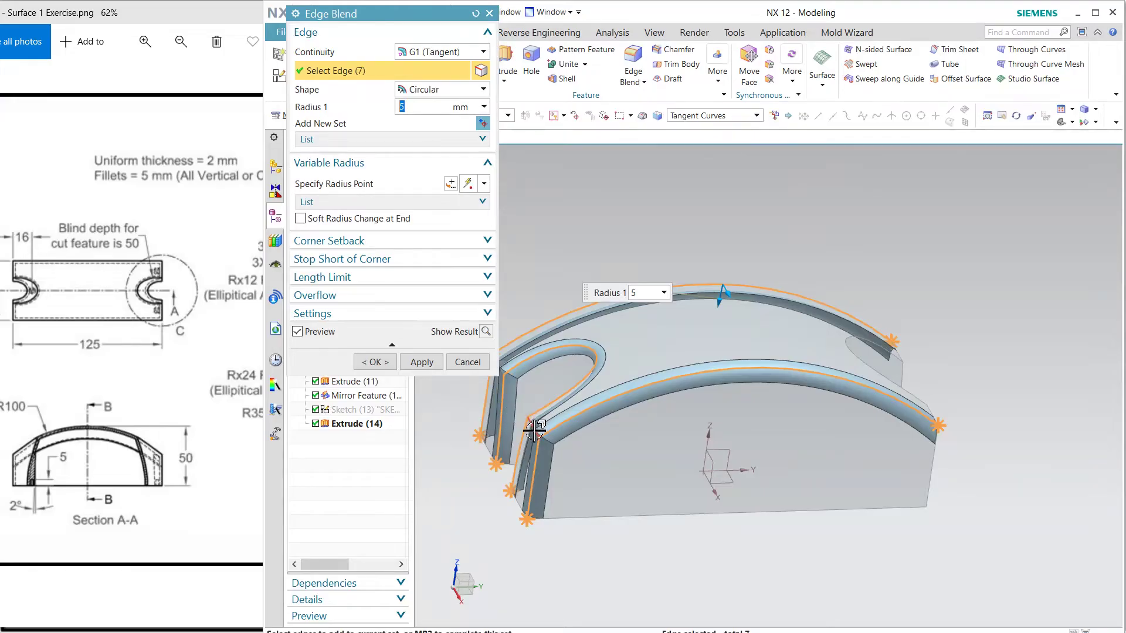
click(507, 375)
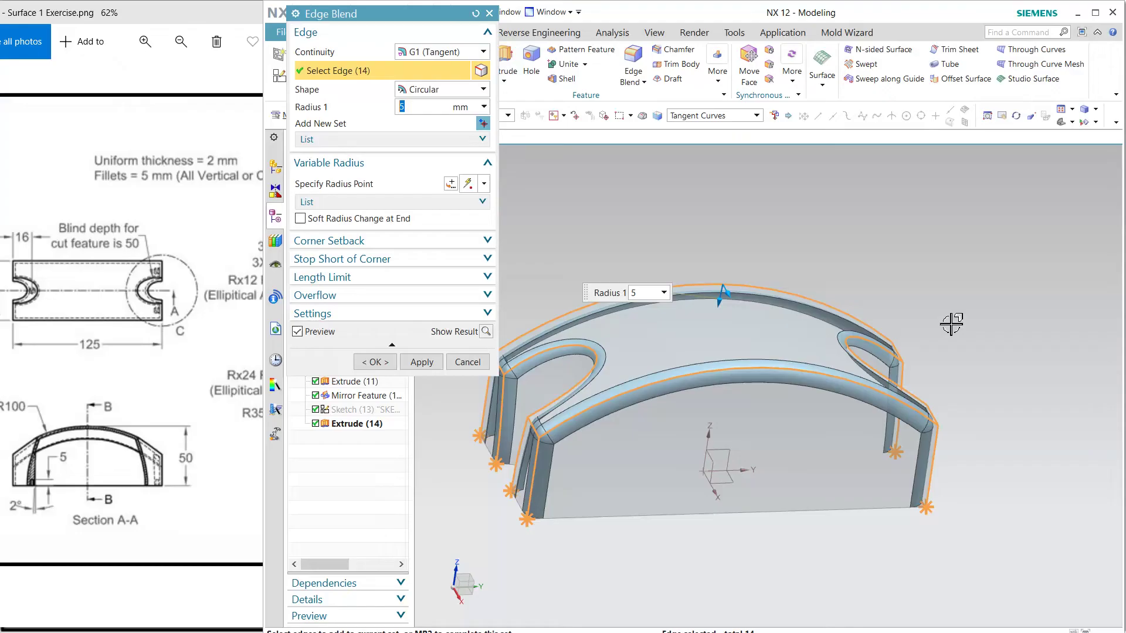
middle_drag(951, 324, 941, 350)
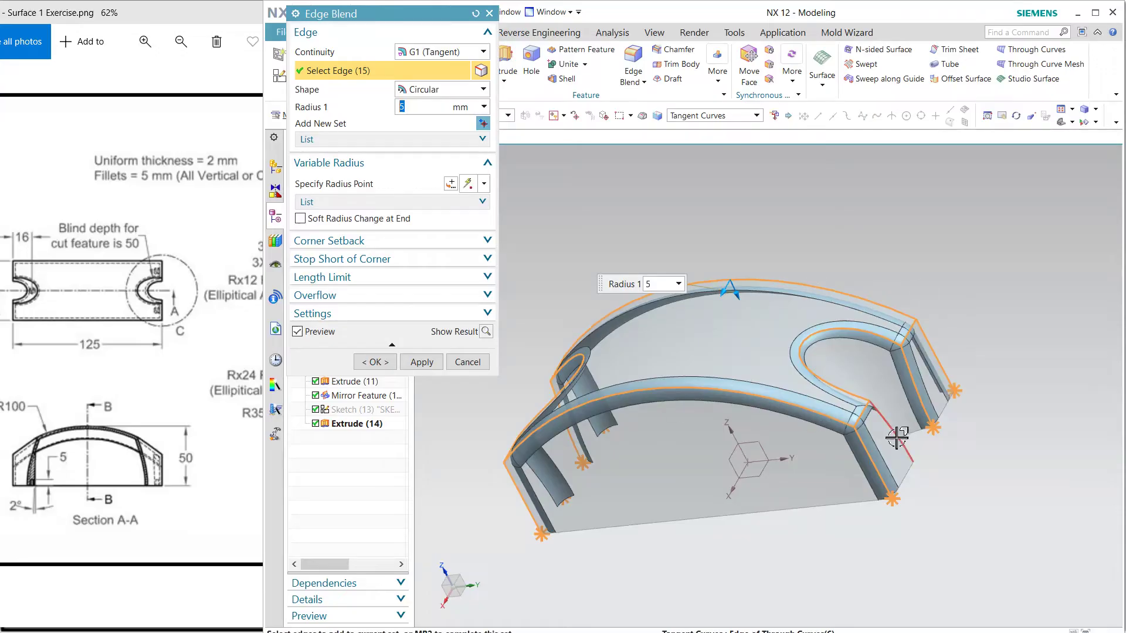
click(391, 363)
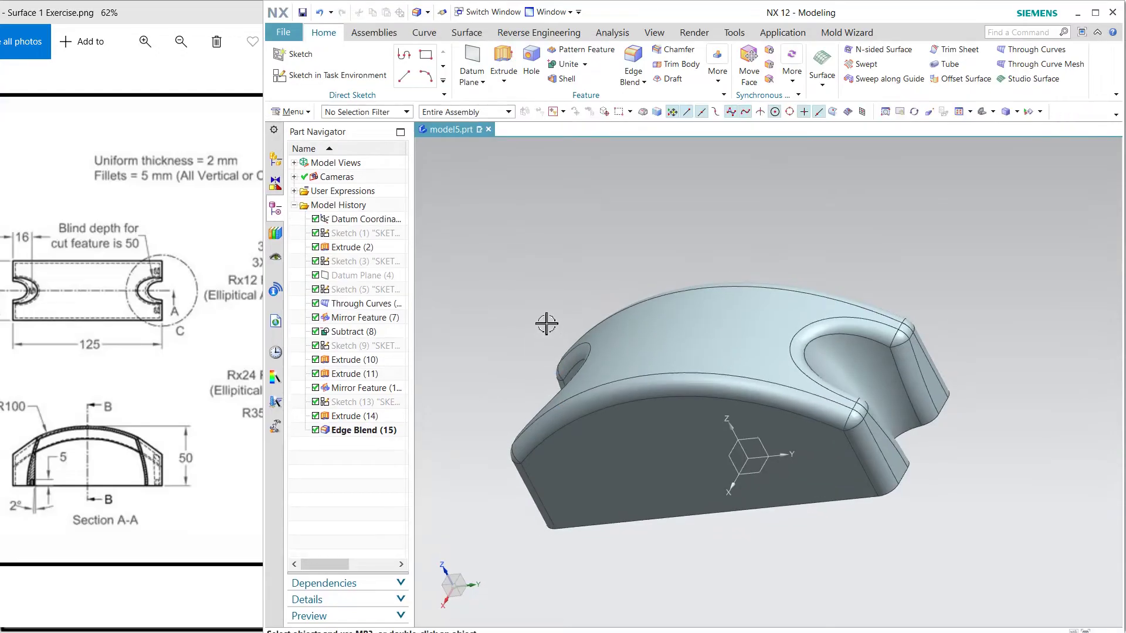
Step: Shell the part to a 2 mm wall, removing the flat top face
middle_drag(545, 322, 576, 134)
click(572, 80)
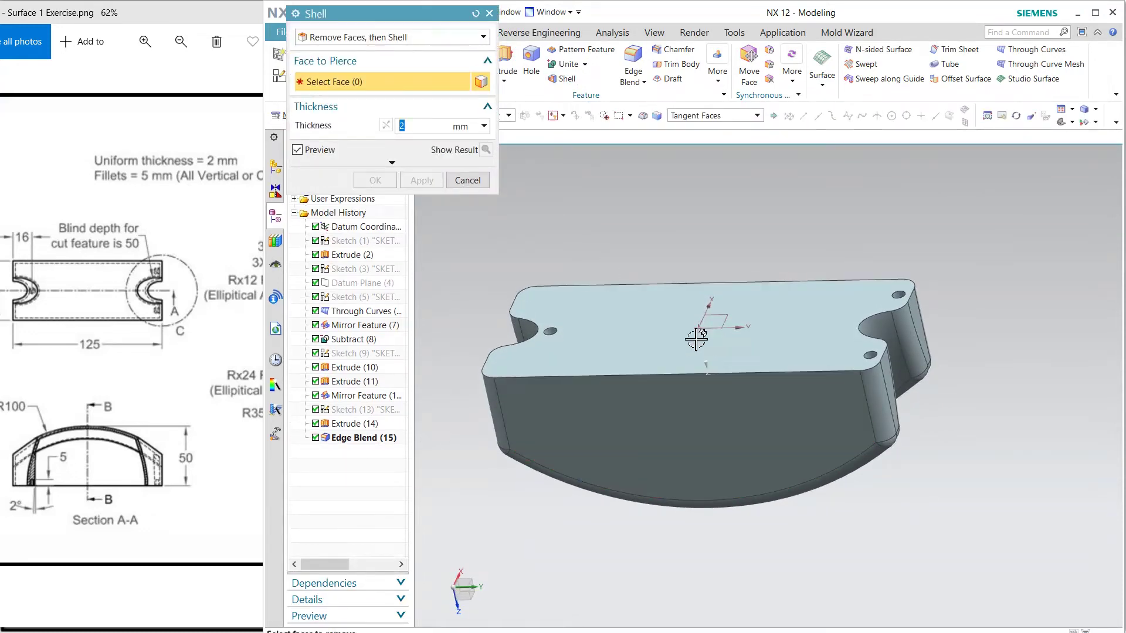
click(648, 328)
click(376, 181)
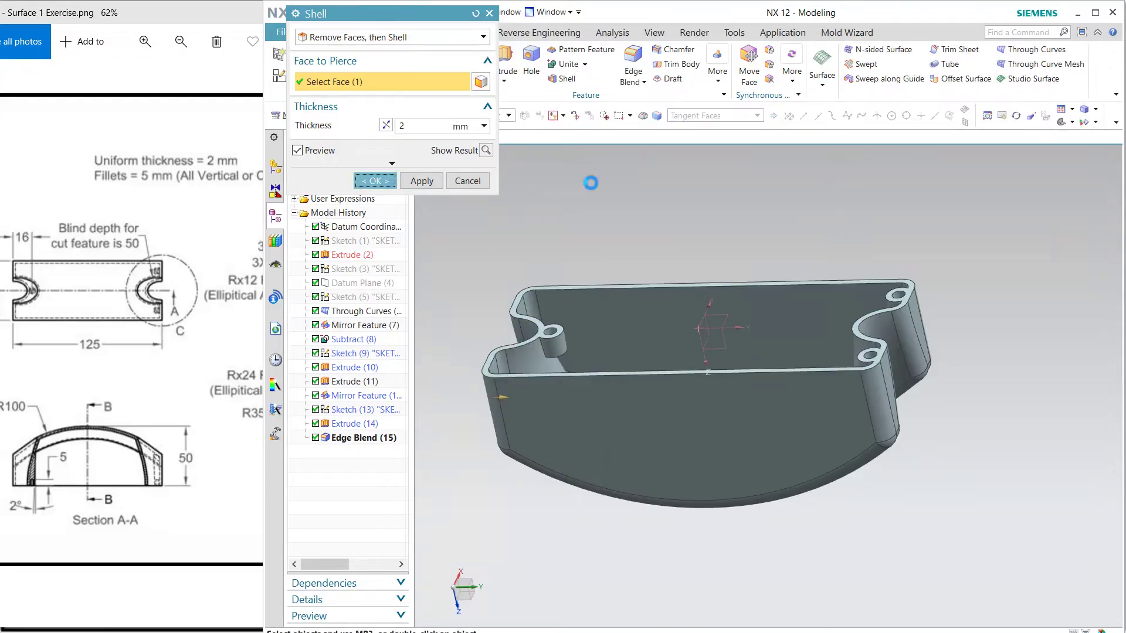
Step: Show a one-plane section view through the hollow part to inspect its walls
middle_drag(698, 208, 629, 198)
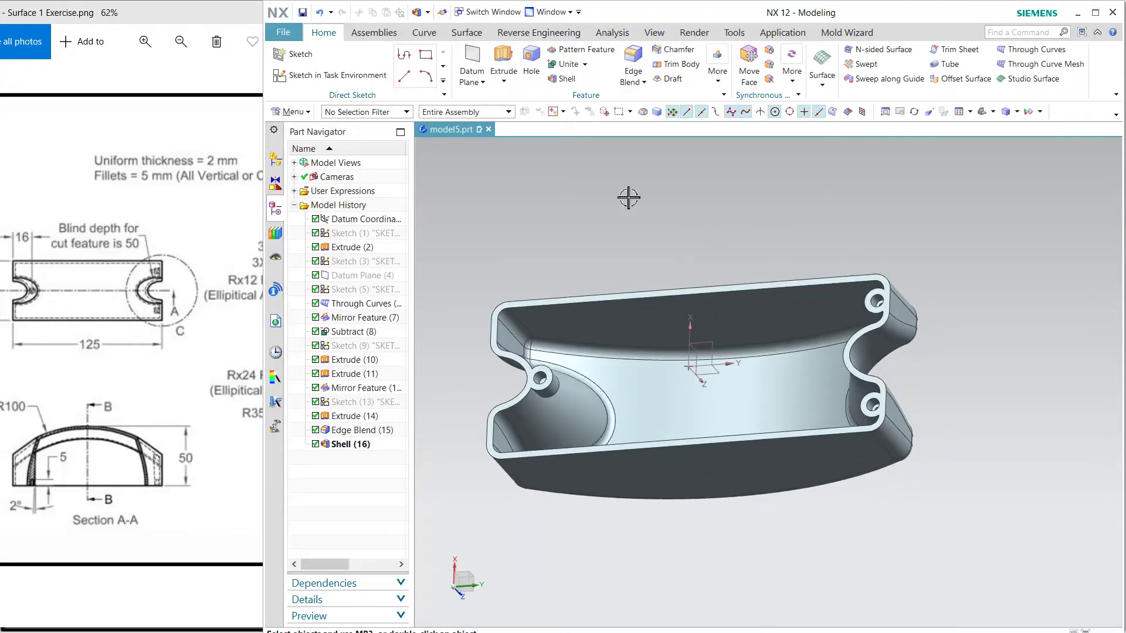
click(652, 33)
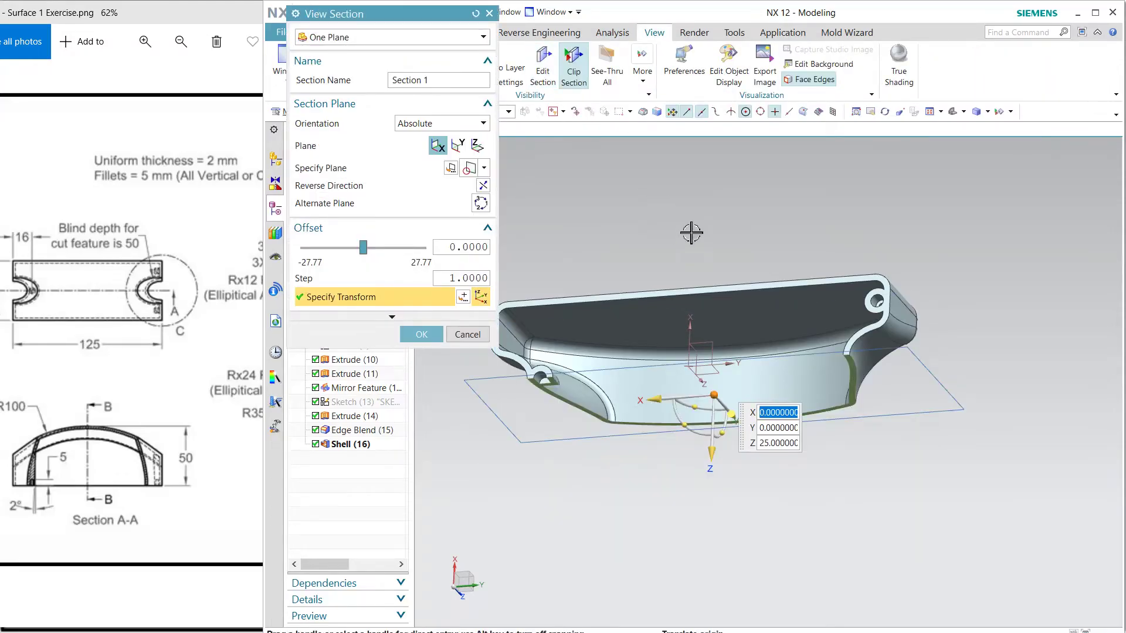
middle_drag(691, 233, 703, 104)
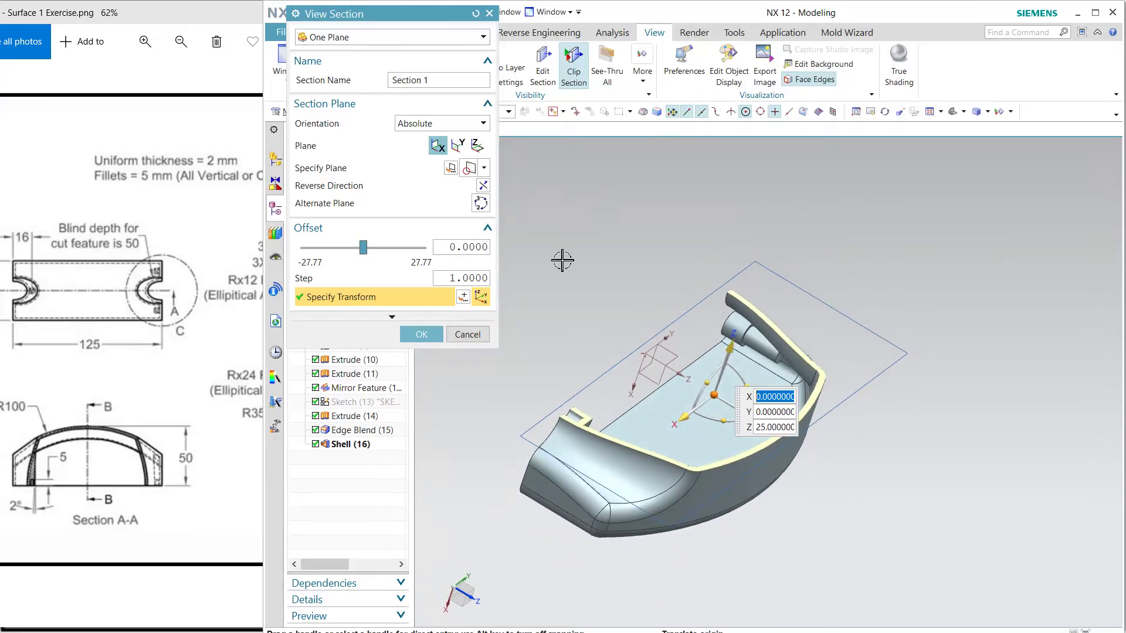
click(422, 335)
click(324, 33)
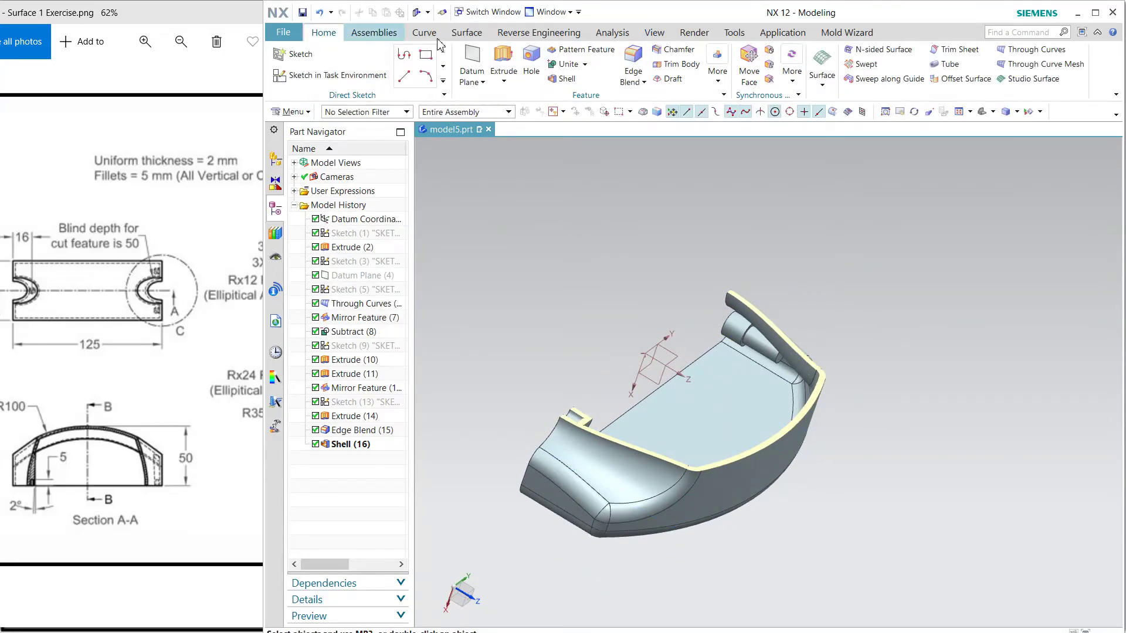
Step: Try a 19.5 mm Offset Region on the boss end face, then cancel without applying
click(771, 52)
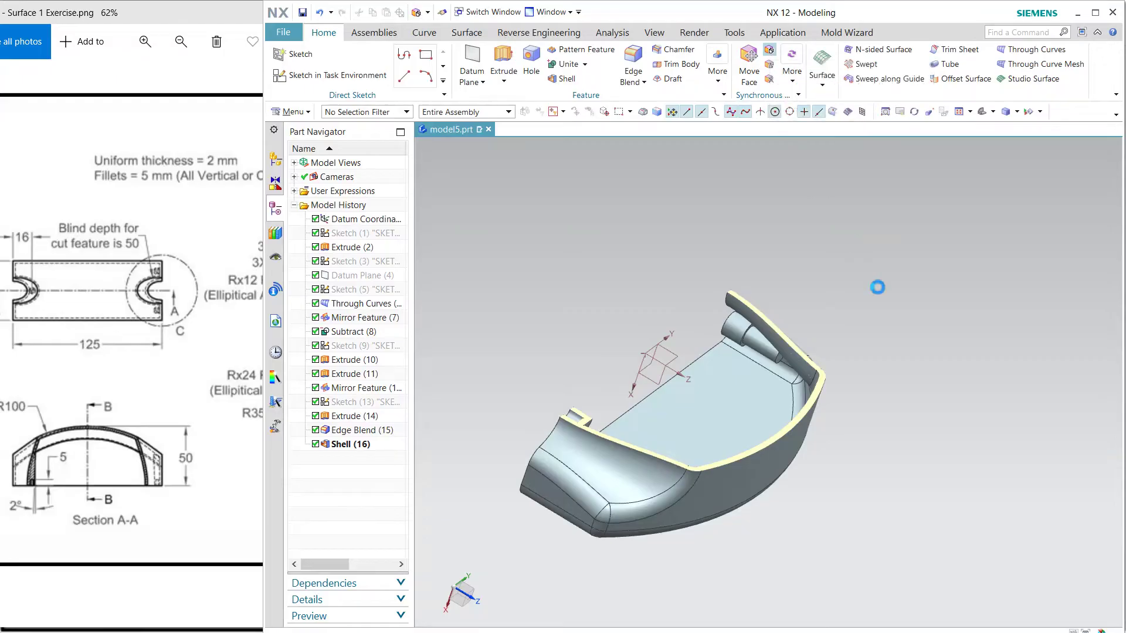
middle_drag(898, 377, 913, 370)
scroll(780, 375, up, 5)
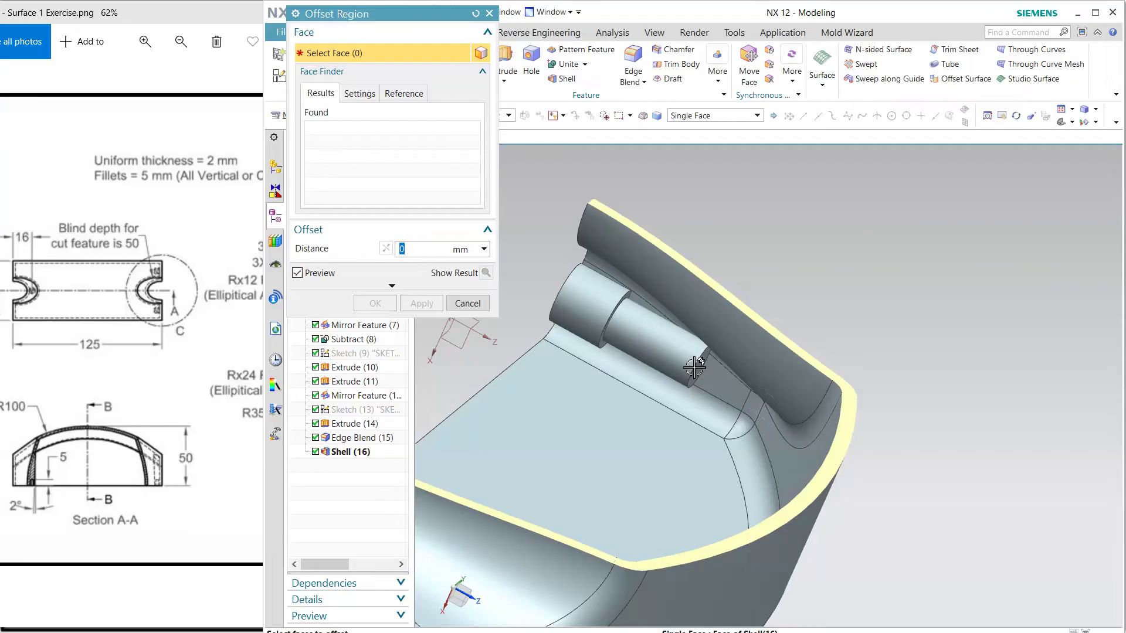
click(712, 381)
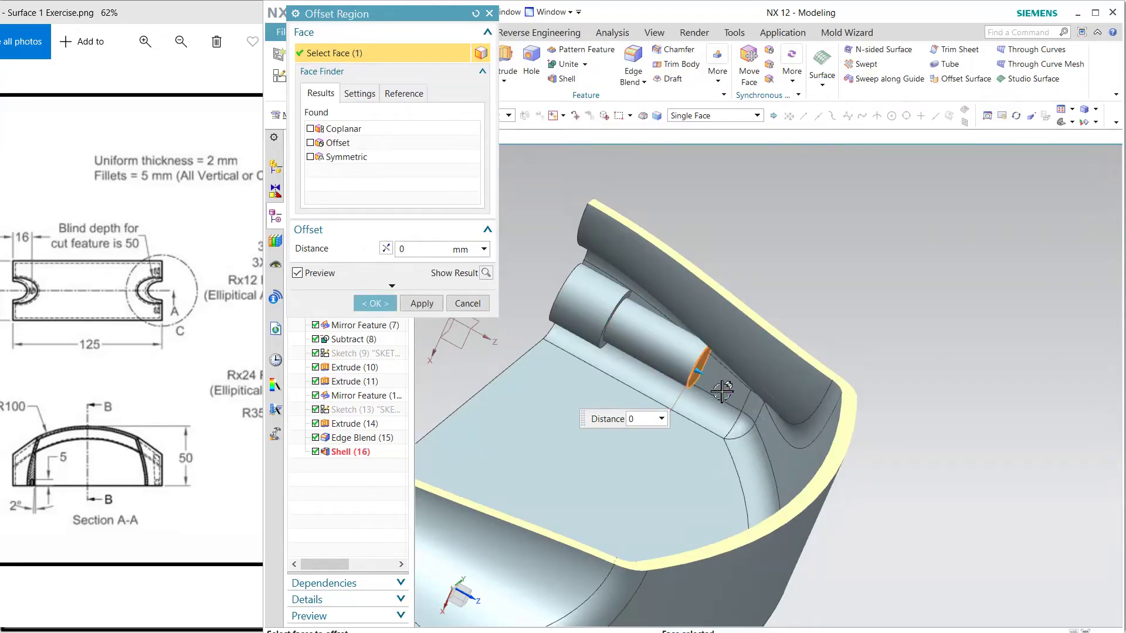
text(19.5)
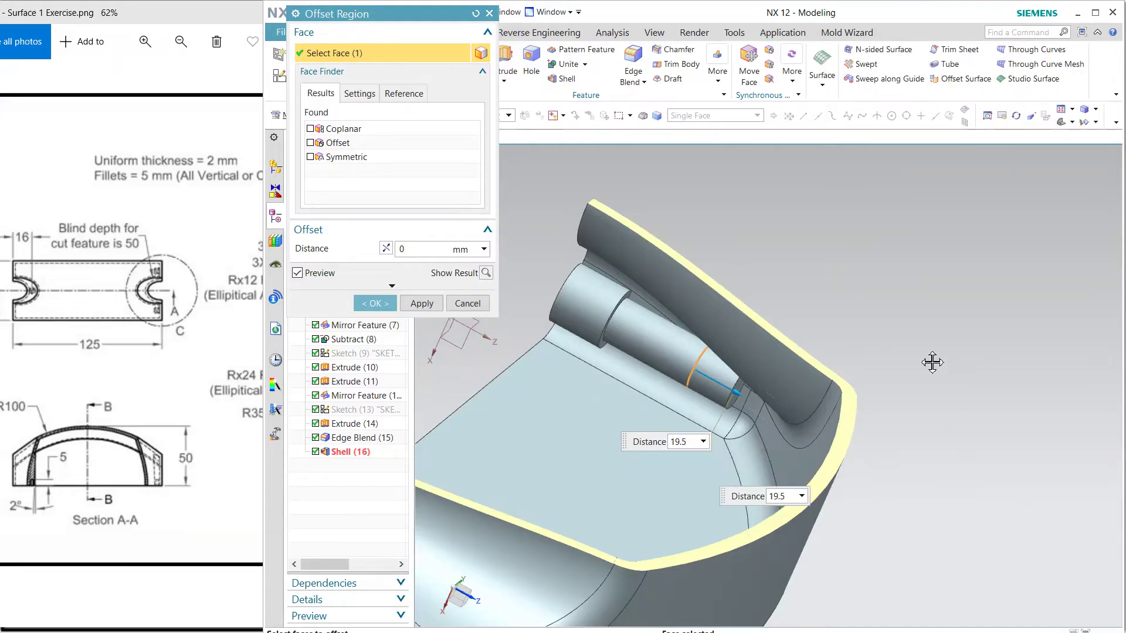
key(Return)
middle_drag(889, 359, 839, 474)
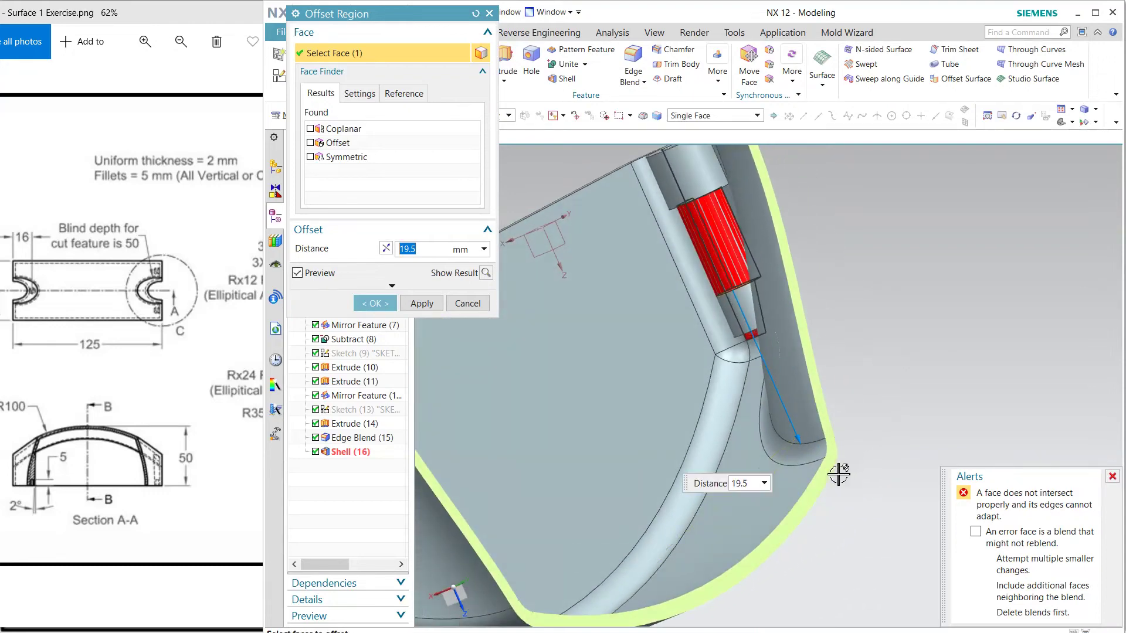
drag(804, 447, 775, 359)
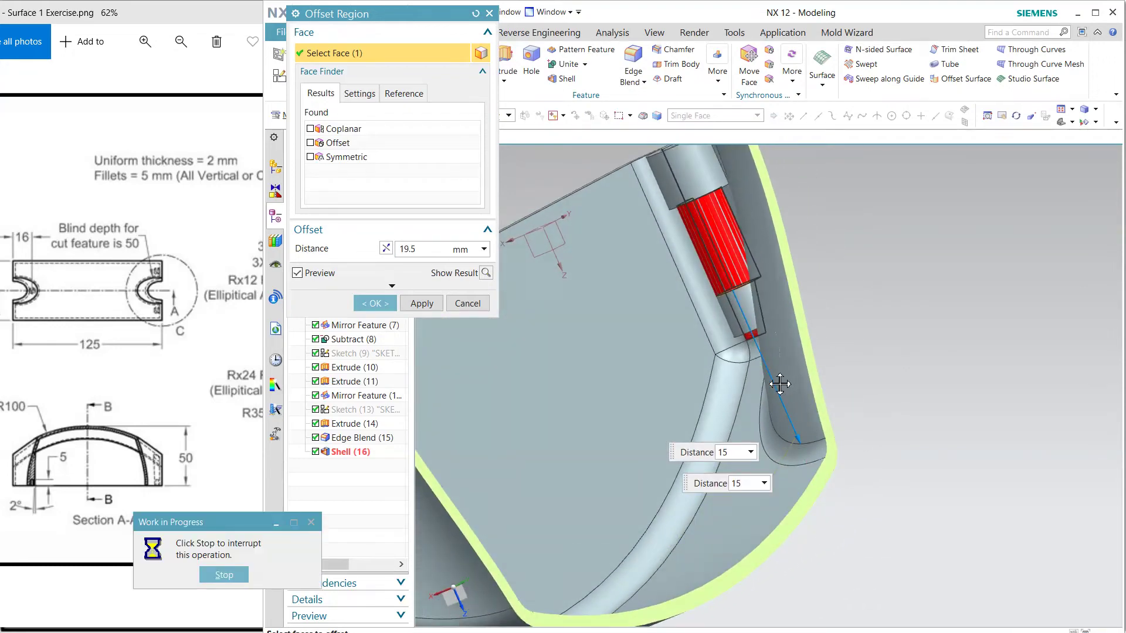
click(480, 310)
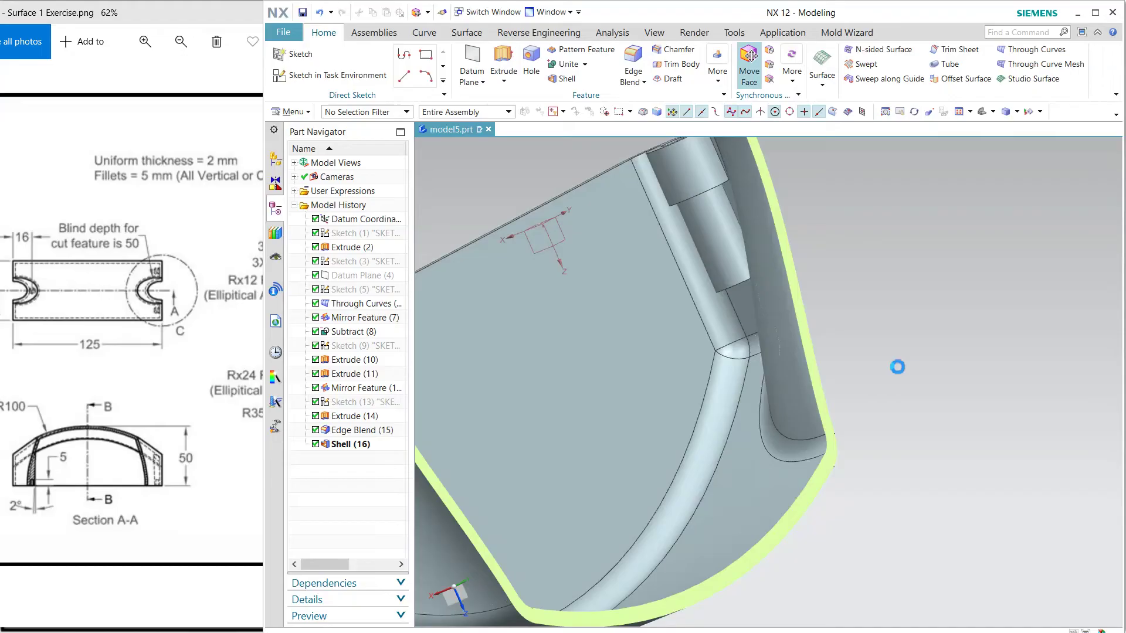
Step: Attempt moving the picked face 4.5 mm then 17 mm, and abandon the failing move
mouse_move(877, 364)
middle_down()
mouse_move(872, 329)
mouse_move(868, 361)
middle_up()
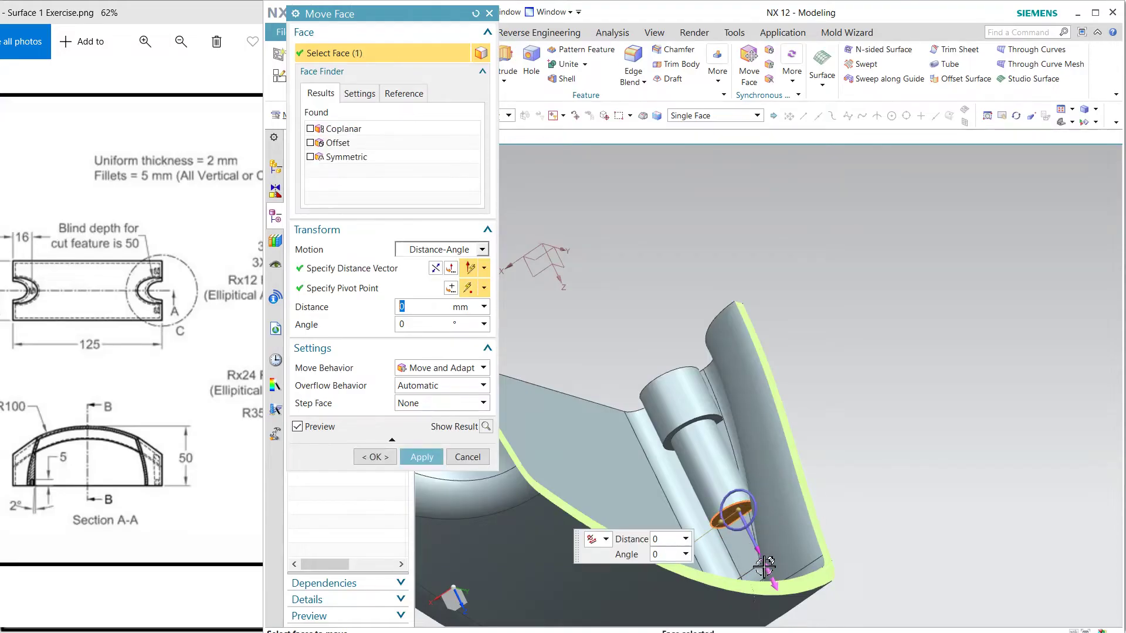
drag(764, 567, 851, 552)
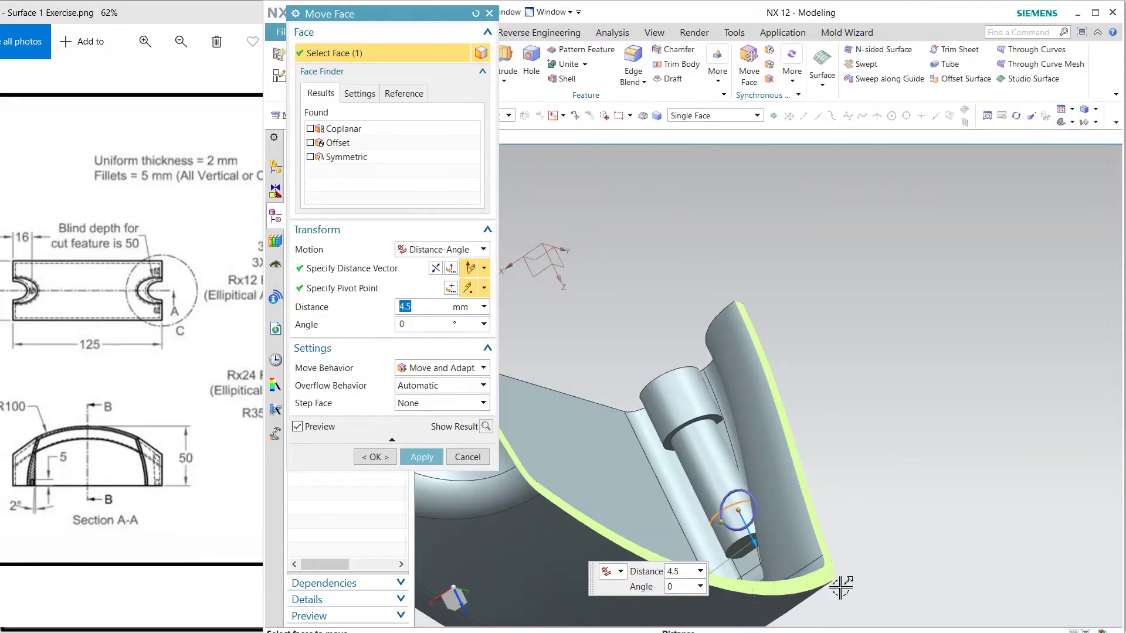
mouse_move(848, 372)
middle_down()
mouse_move(849, 359)
mouse_move(848, 370)
middle_up()
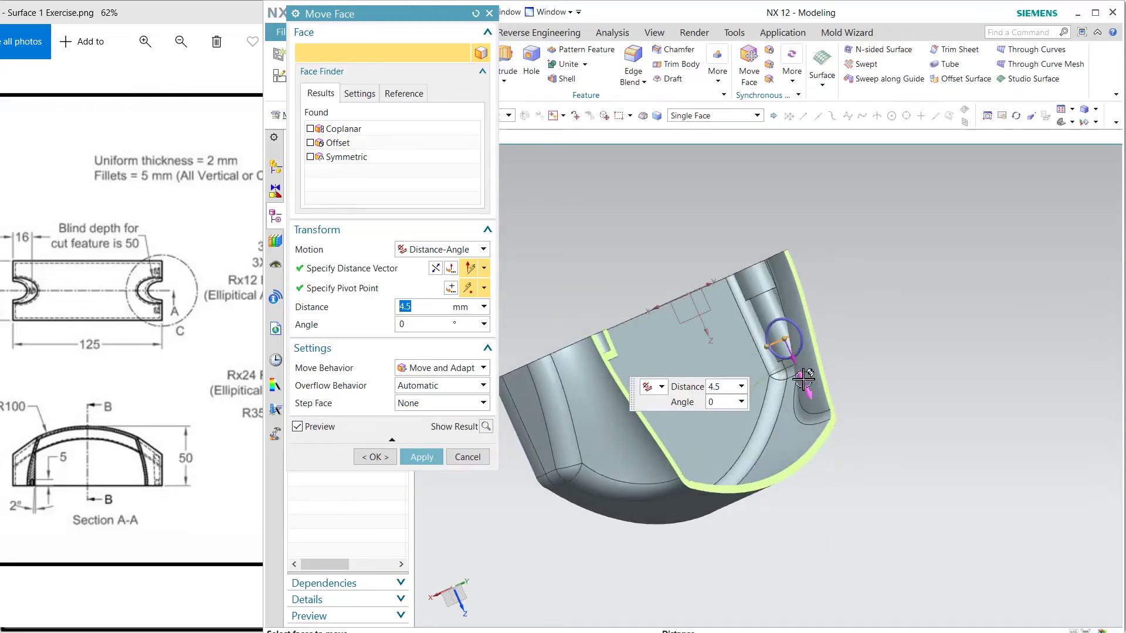
drag(817, 413, 792, 389)
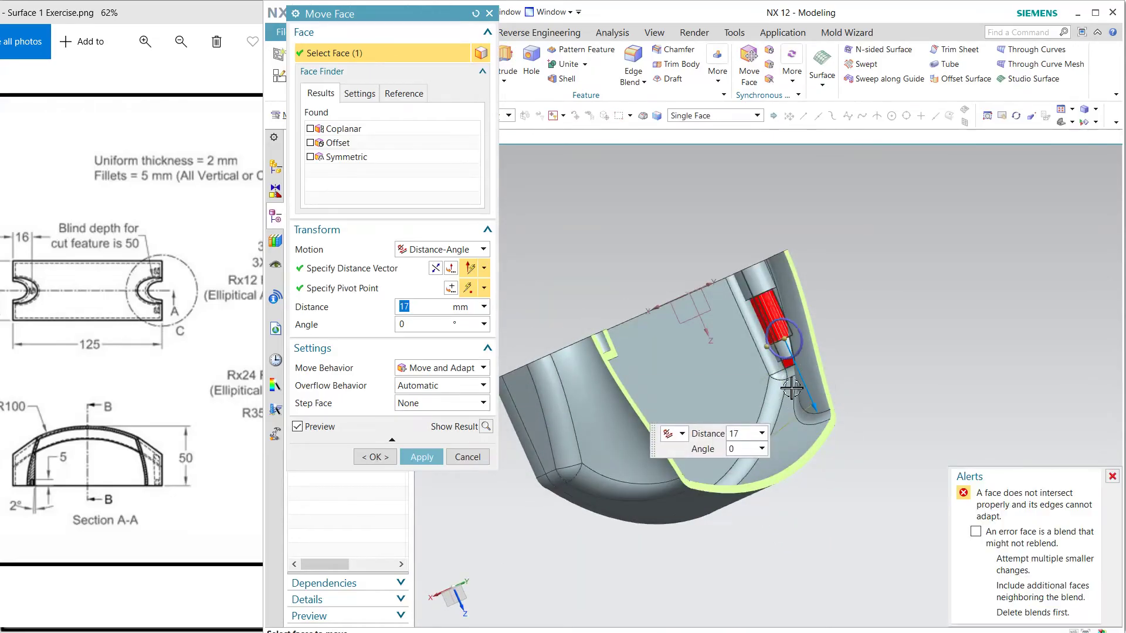
click(467, 458)
Step: Move the boss's small end face 20.5 mm along its axis with Move Face
middle_drag(872, 360, 773, 368)
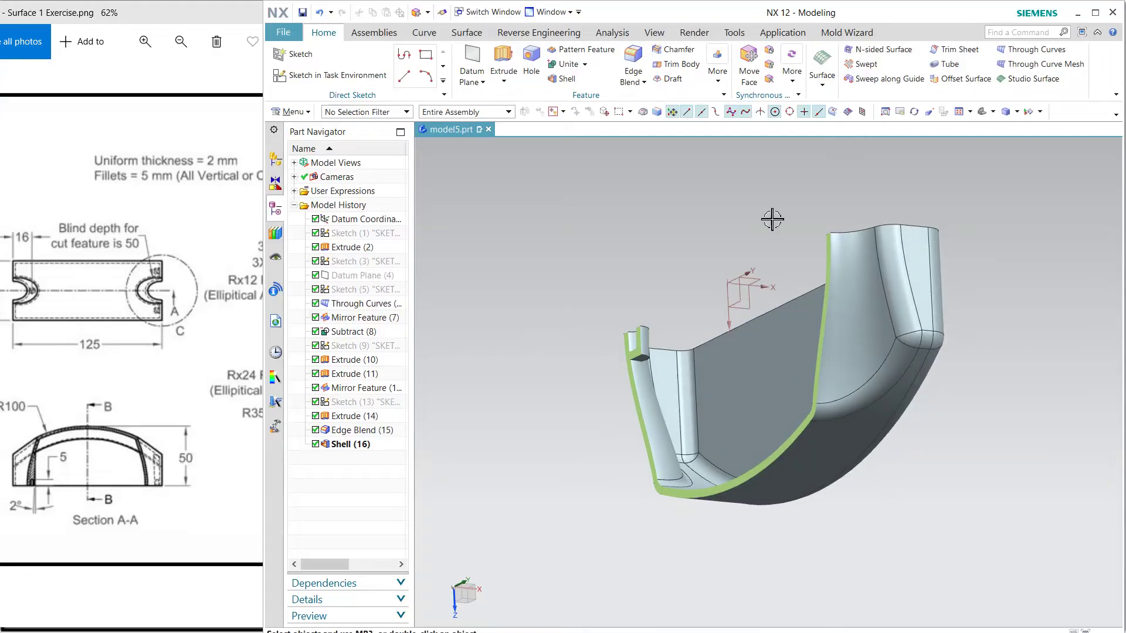
click(749, 59)
scroll(645, 358, up, 3)
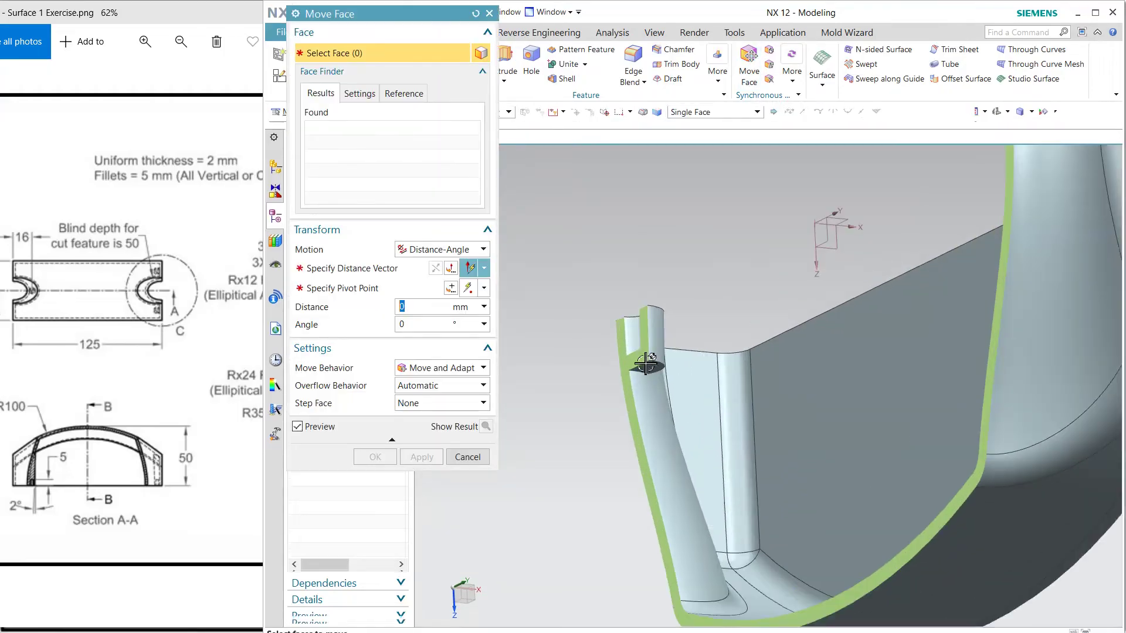
click(648, 366)
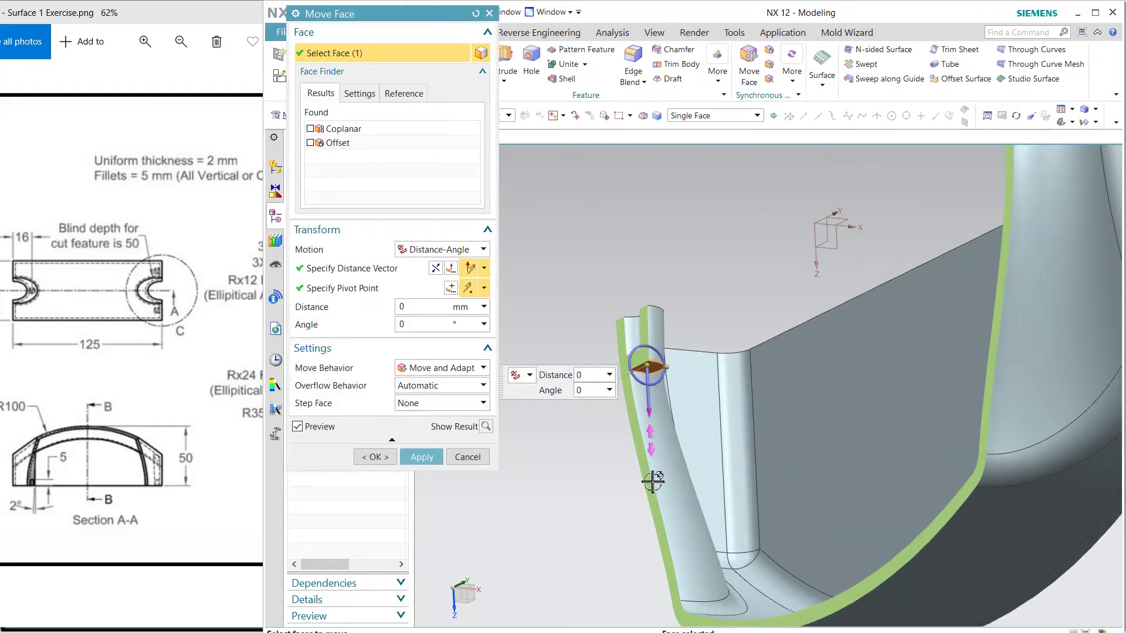
drag(652, 482, 656, 563)
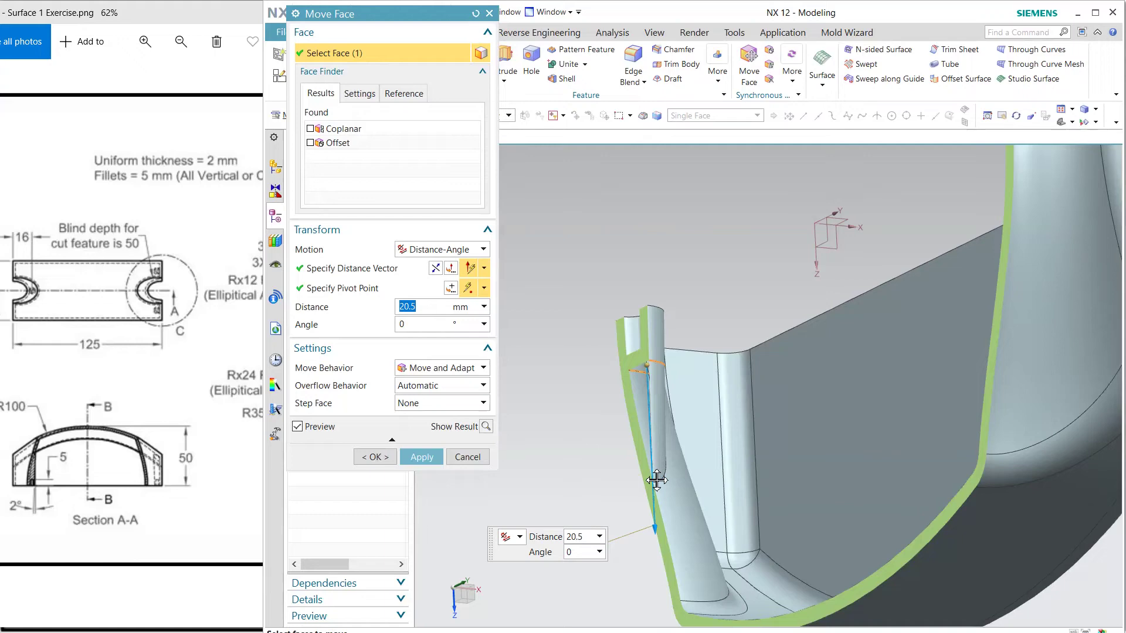
click(374, 457)
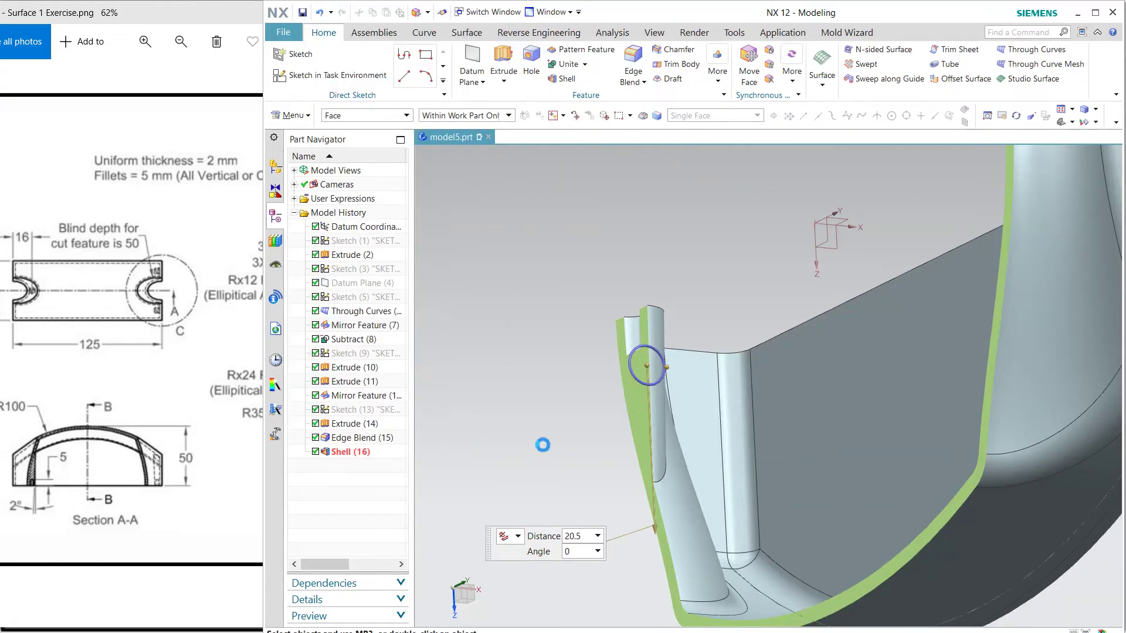
middle_drag(553, 442, 820, 405)
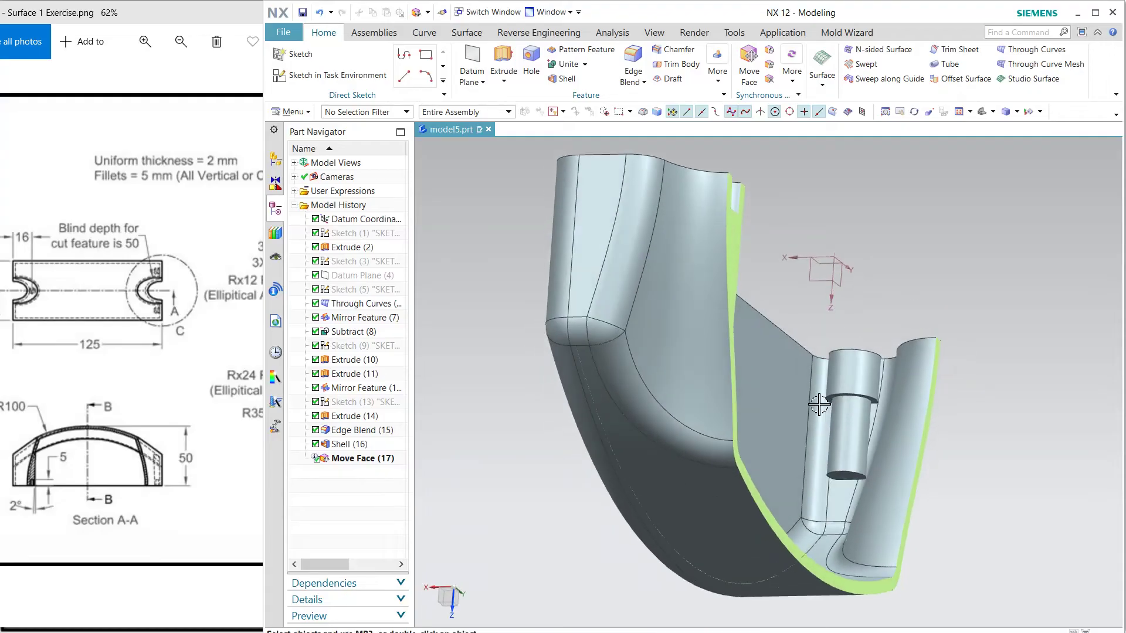
Step: Offset the boss's bottom end face by 5 mm with Offset Region, then close the tool
click(769, 54)
scroll(848, 482, up, 3)
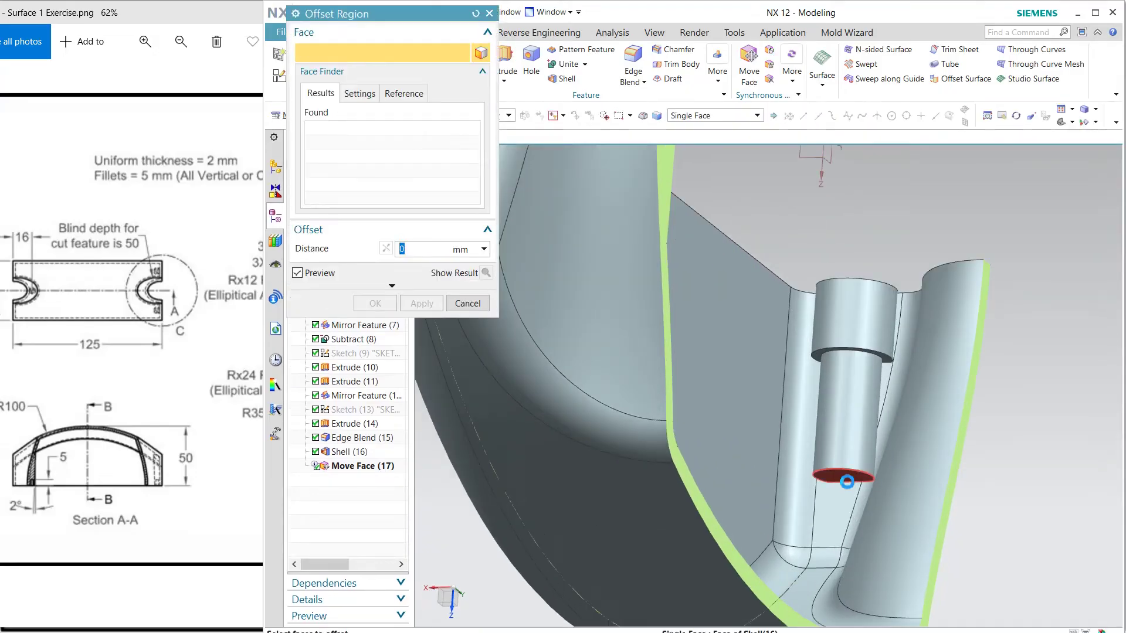
click(847, 482)
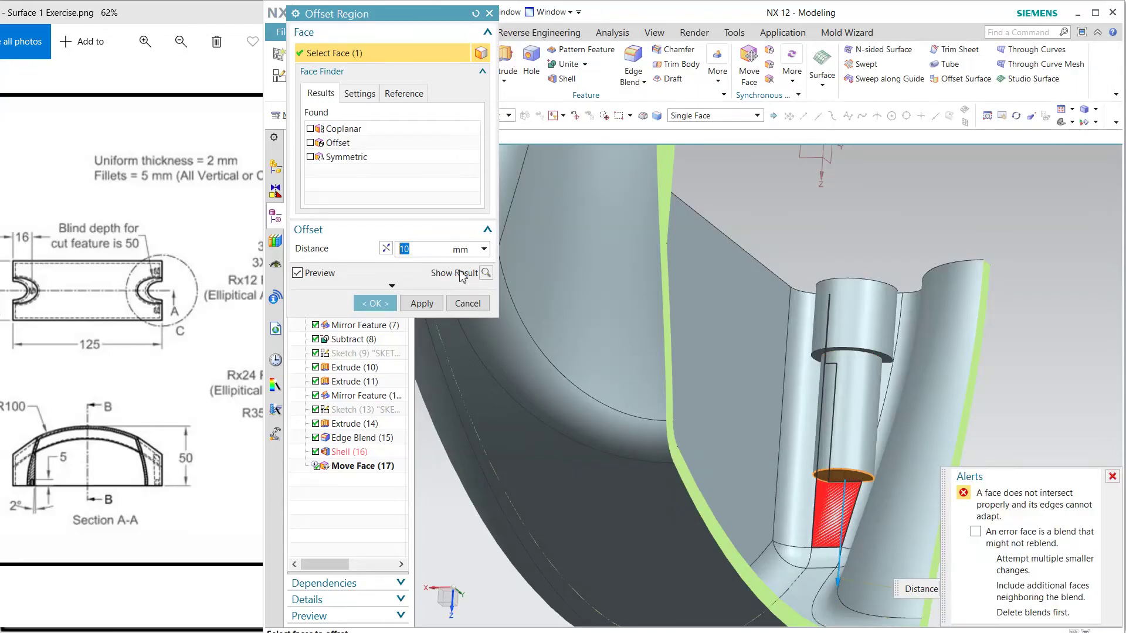
text(6)
key(Return)
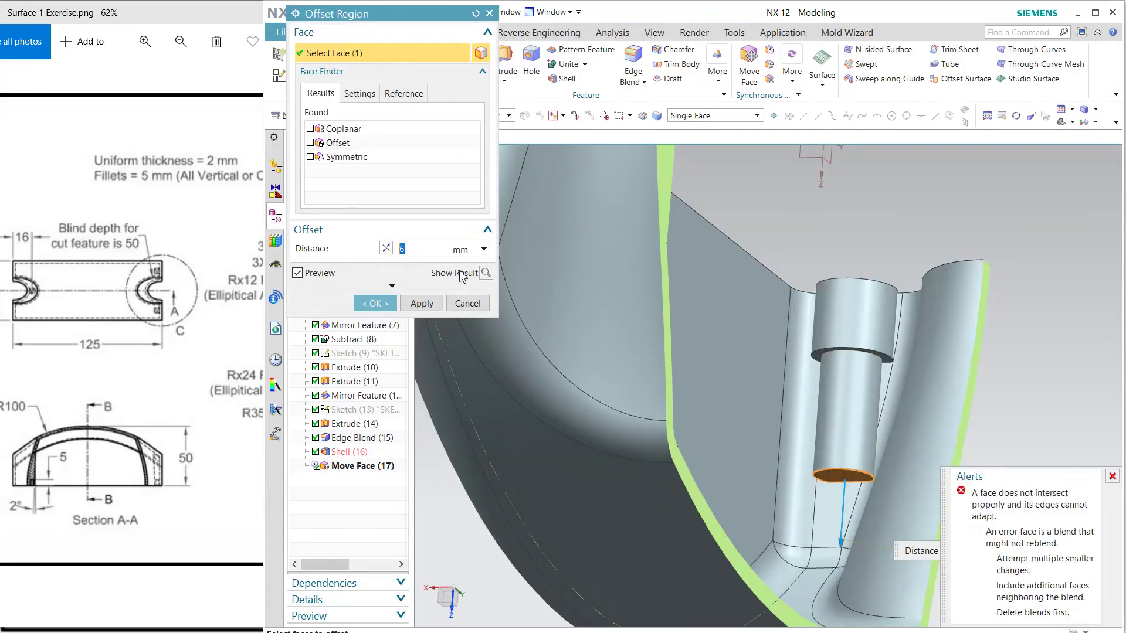
text(5)
key(Return)
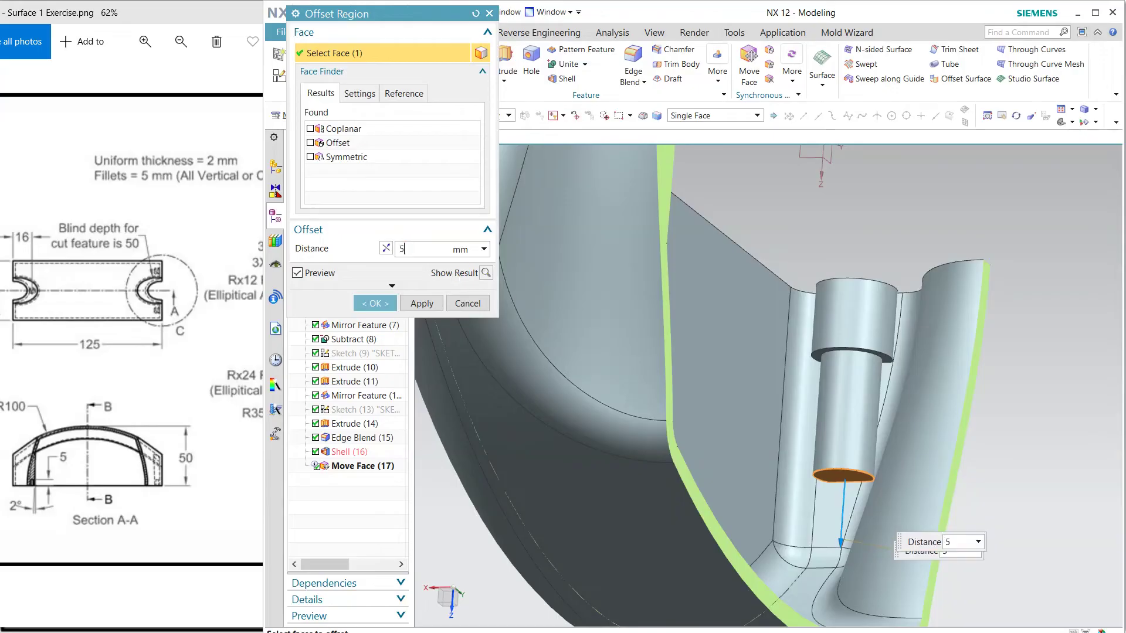
click(422, 304)
click(467, 305)
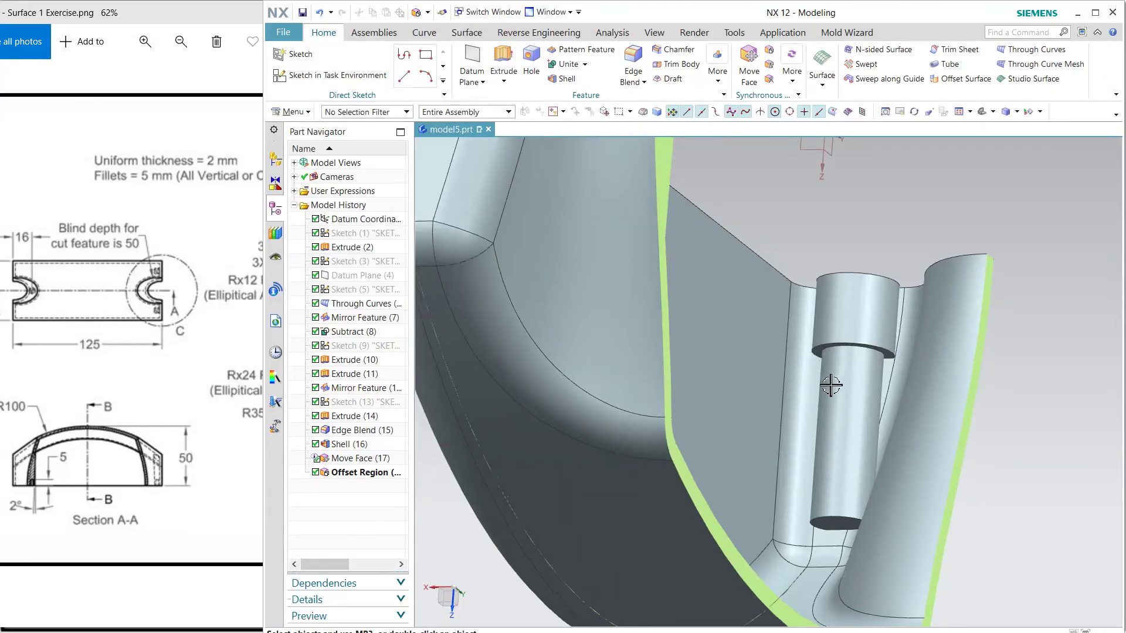
middle_drag(827, 314, 739, 299)
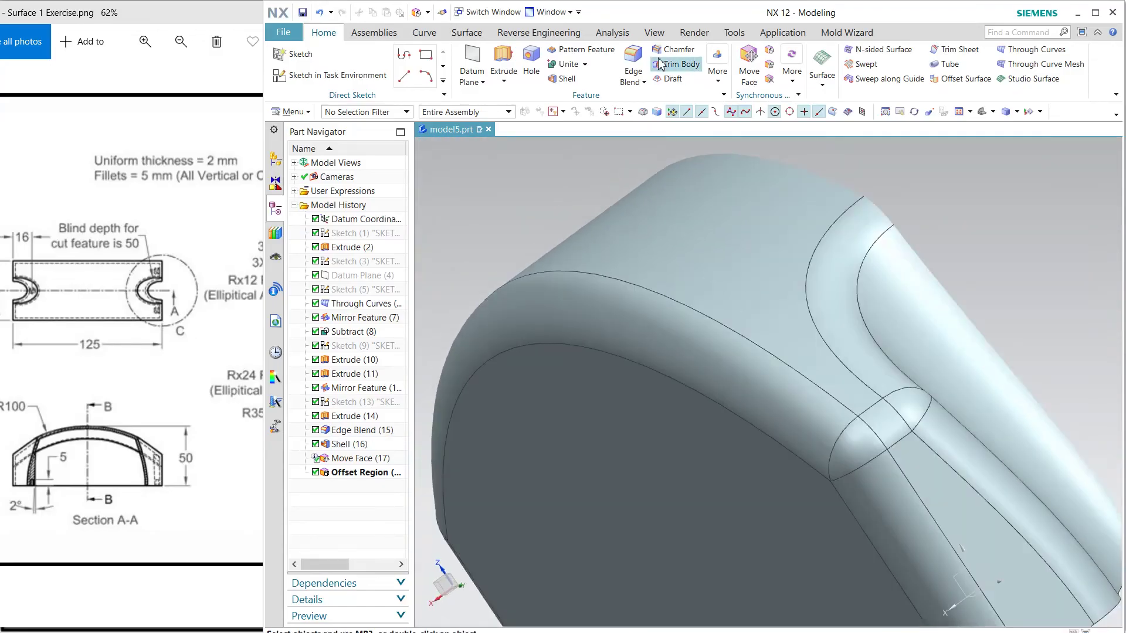
Step: Cut the part with an Edit Section plane along Y and accept it
click(654, 34)
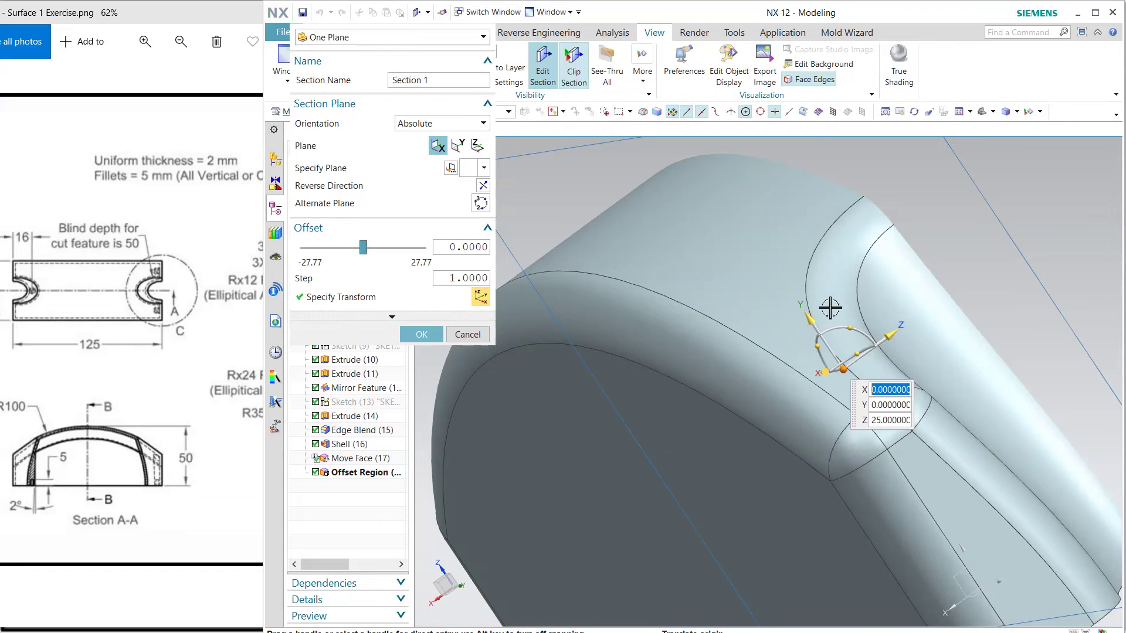
middle_drag(885, 317, 732, 282)
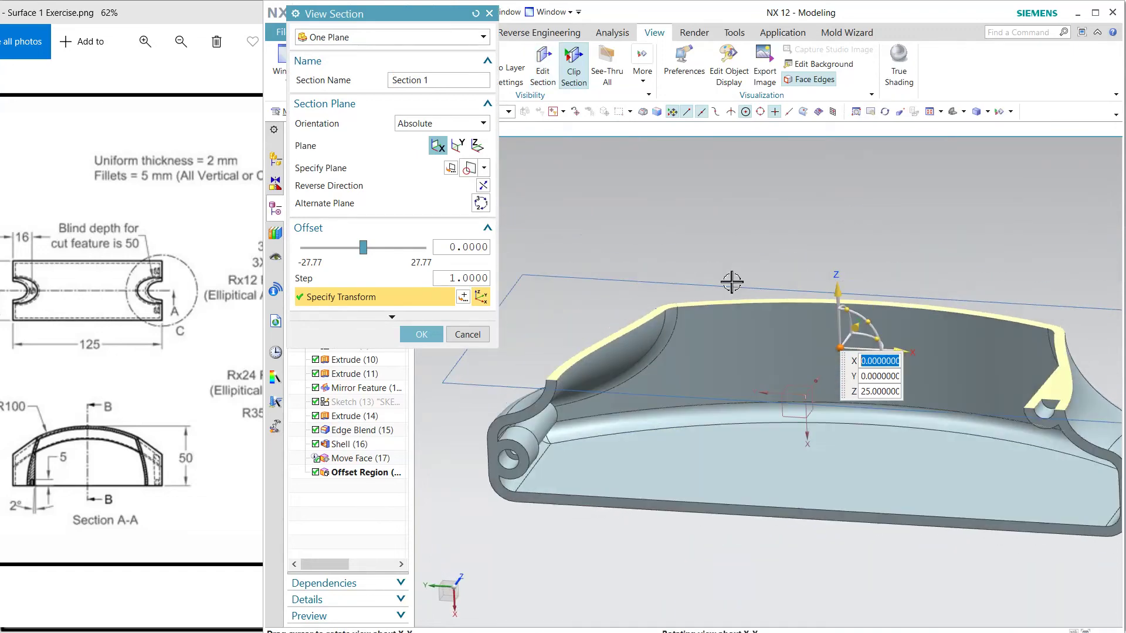
click(458, 145)
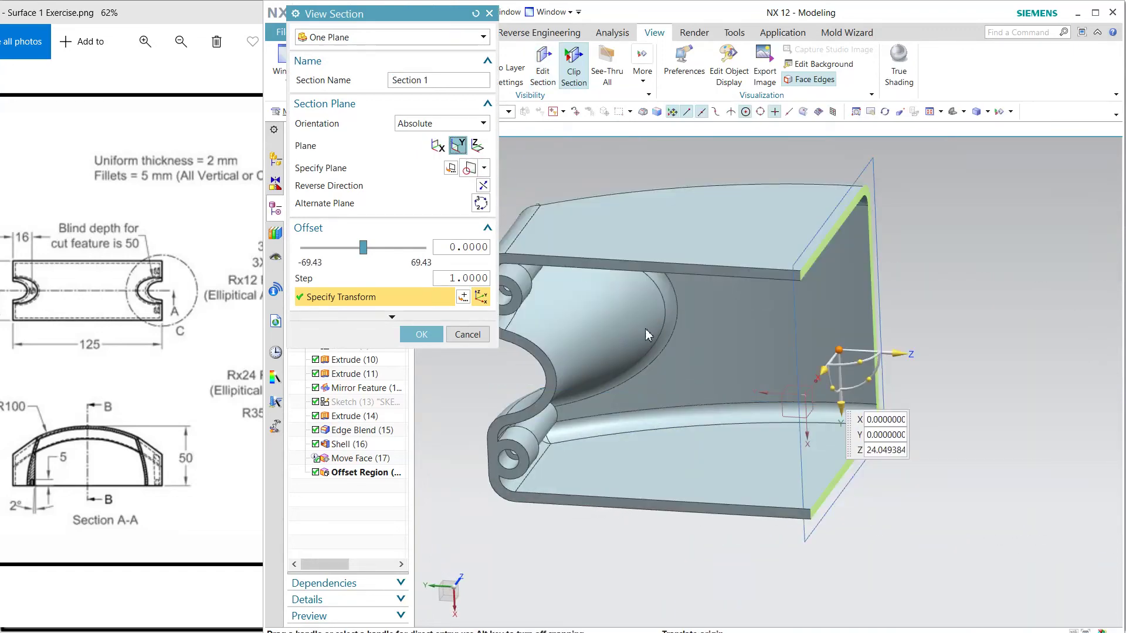
middle_drag(645, 332, 537, 335)
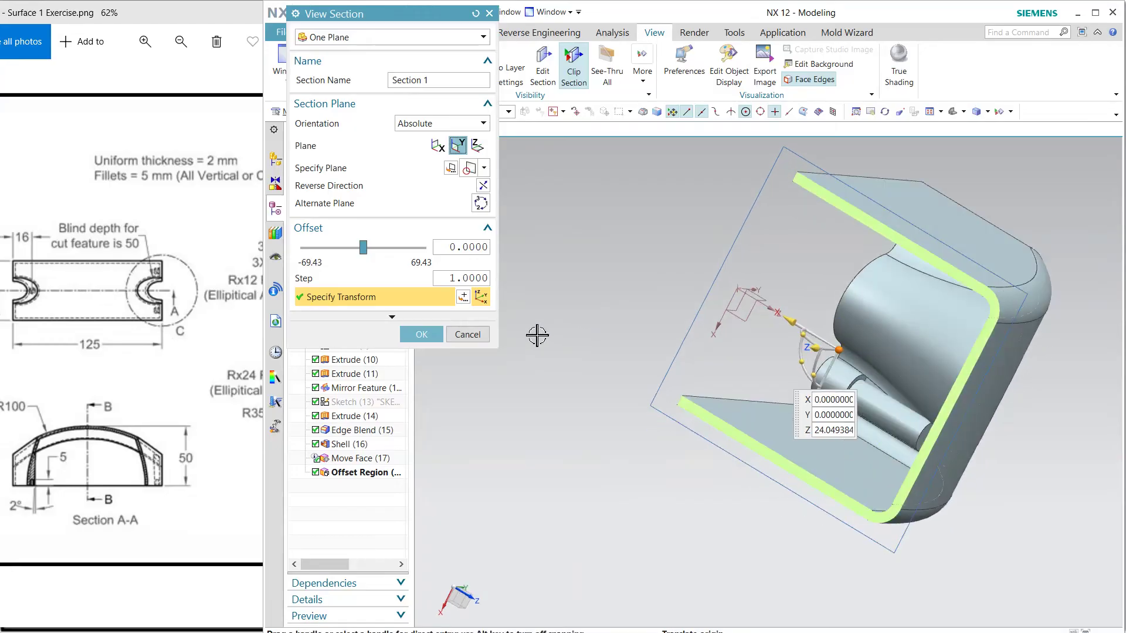
click(420, 335)
Step: Orbit and zoom the sectioned part to inspect the shell wall and cylindrical bosses
middle_drag(609, 513, 640, 486)
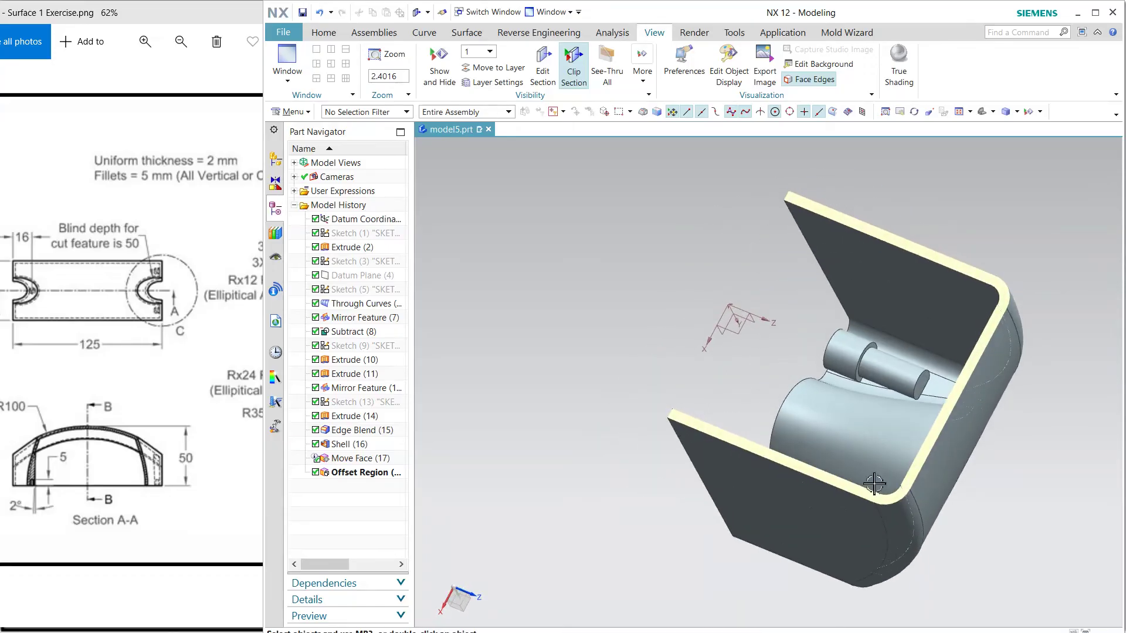
scroll(898, 452, up, 2)
middle_drag(906, 421, 479, 393)
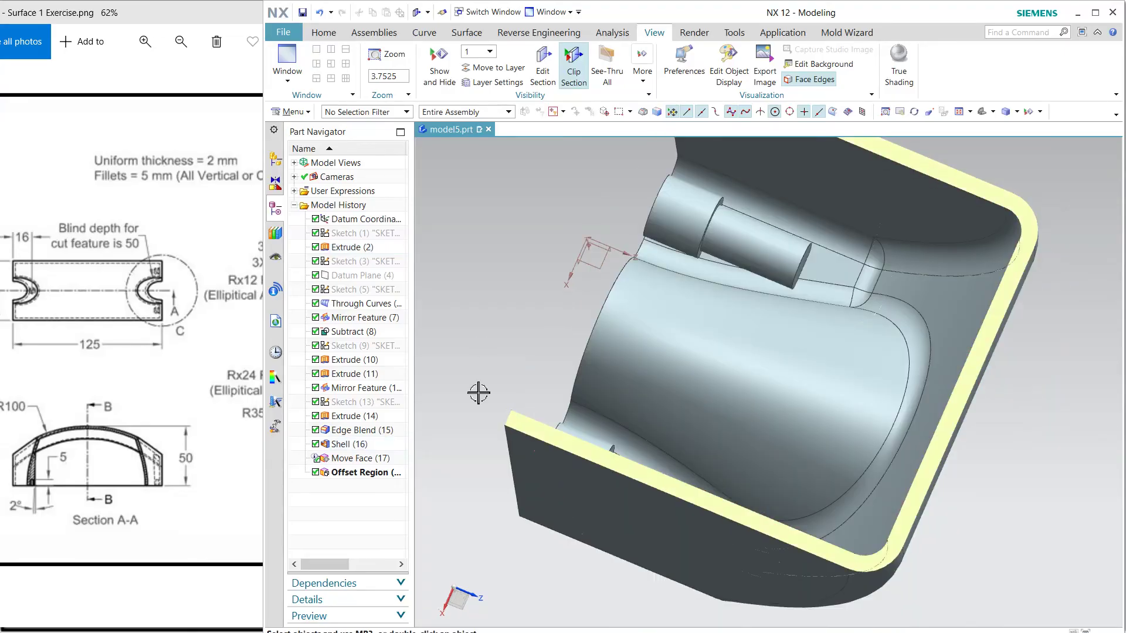
middle_drag(547, 300, 507, 265)
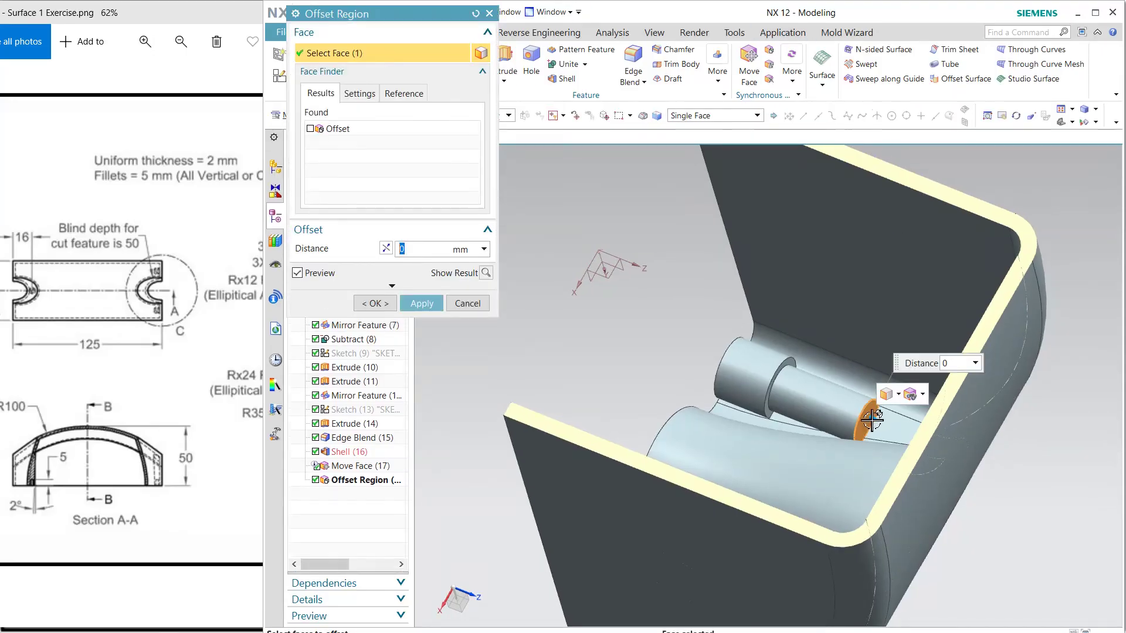
Step: Offset the first boss end face outward by 12.5 mm and check the result
drag(878, 421, 967, 456)
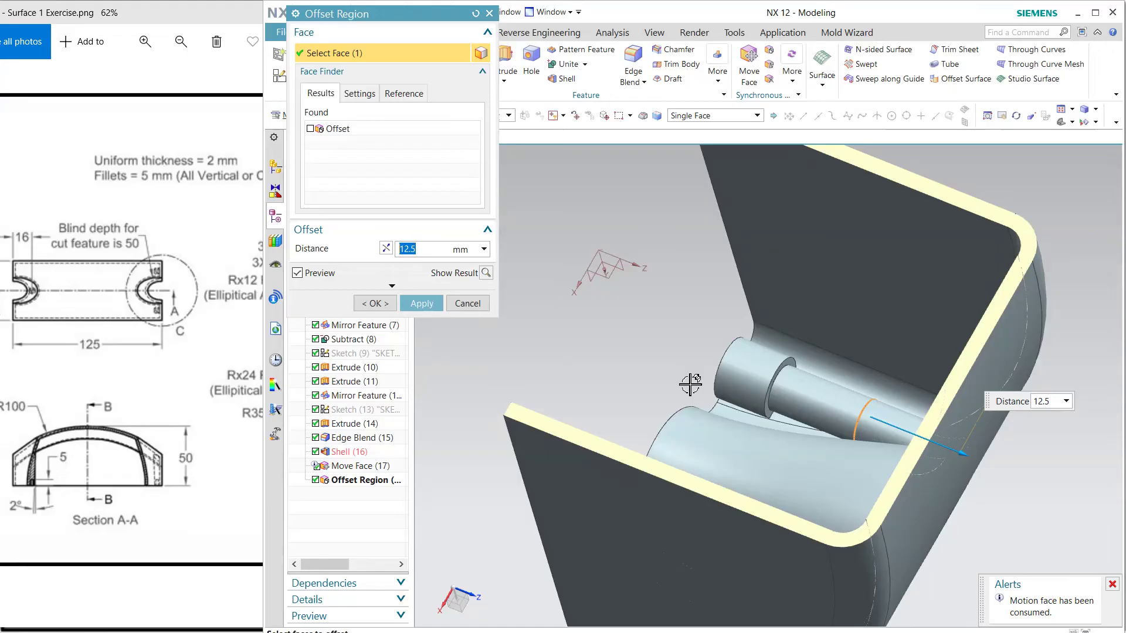
click(422, 304)
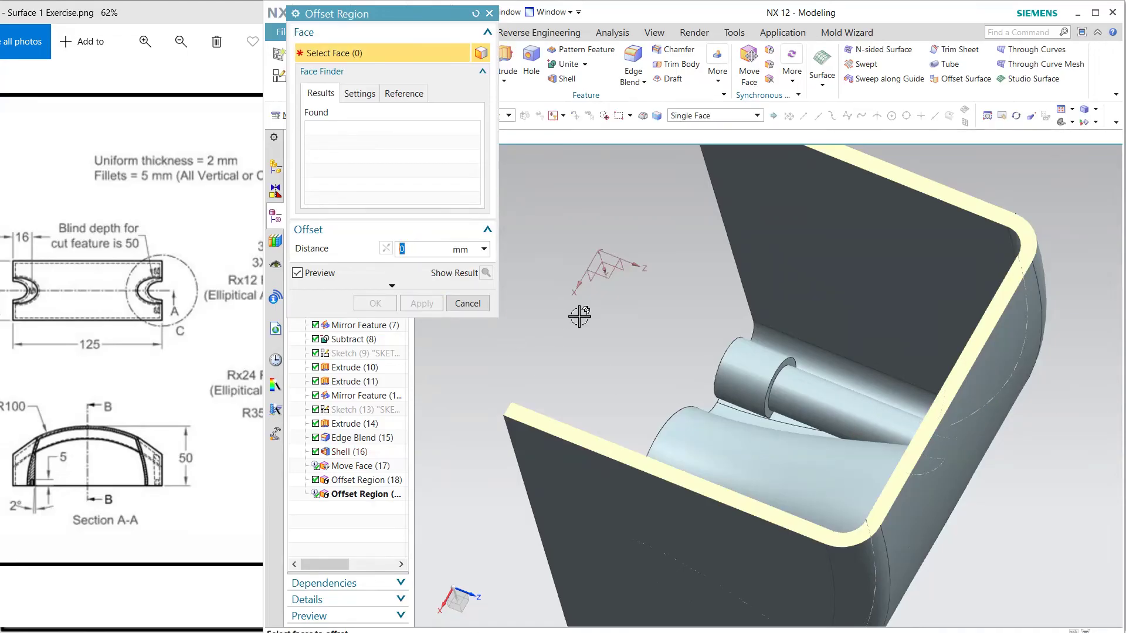
middle_drag(578, 314, 657, 371)
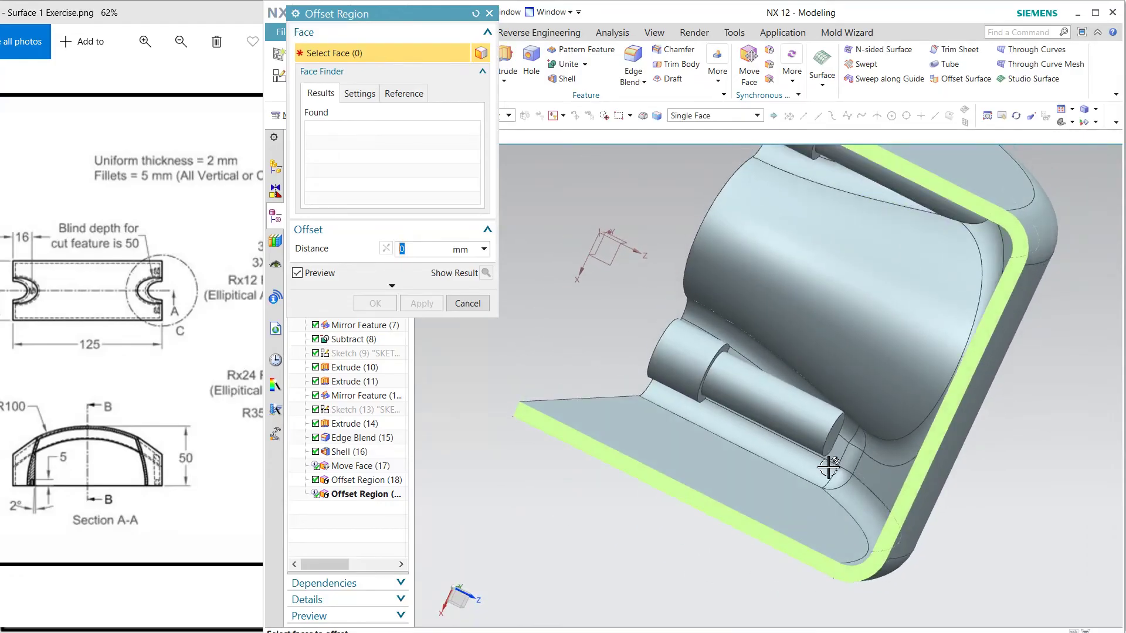
Step: Offset the other boss end face by 10.5 mm
click(834, 440)
drag(897, 483, 904, 493)
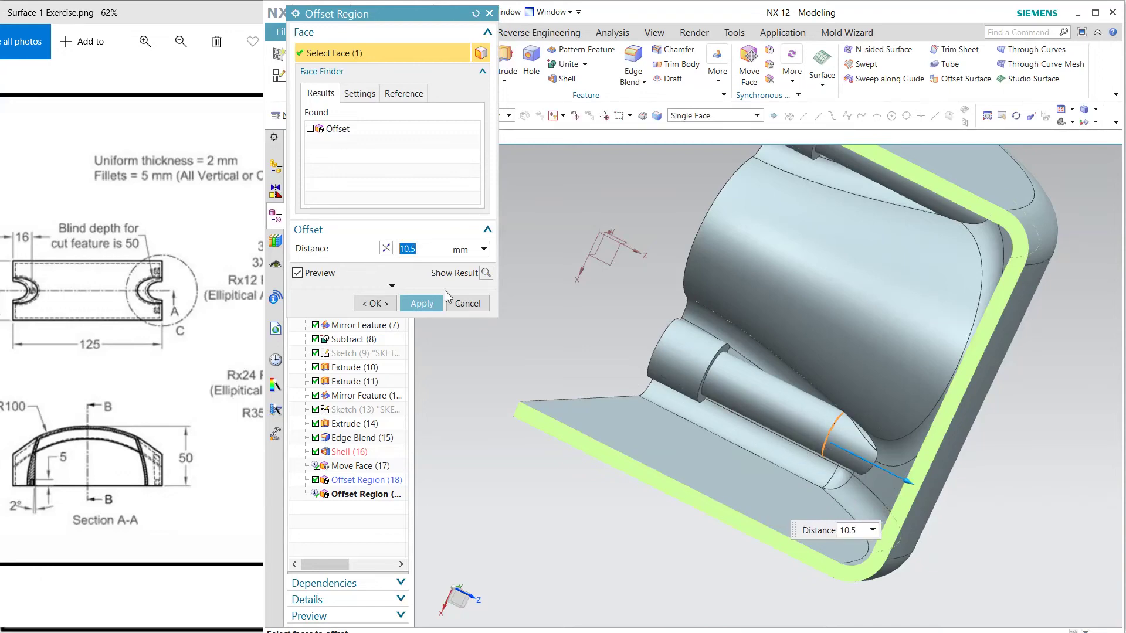
click(381, 304)
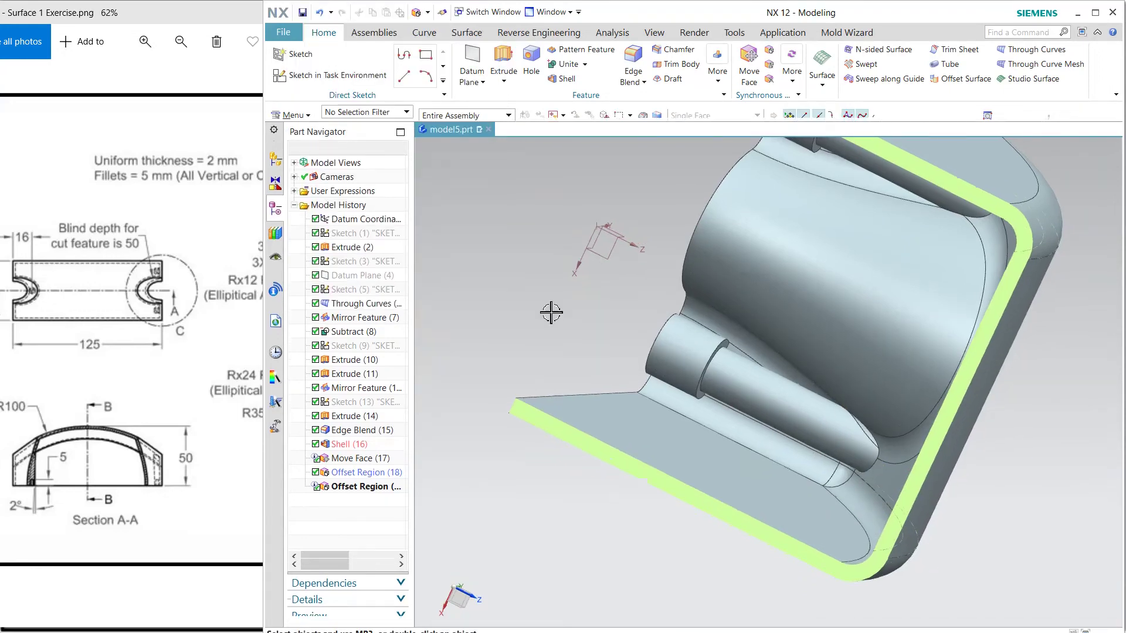
Step: Turn off the existing section clipping after orbiting to review the bosses
middle_drag(618, 319, 539, 382)
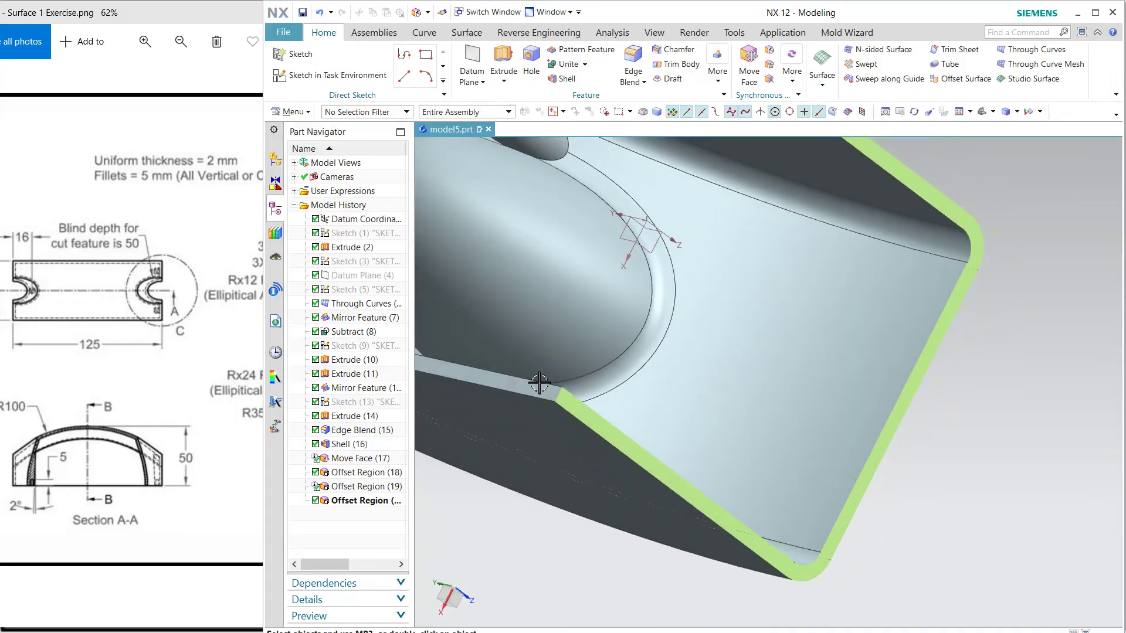
scroll(626, 225, down, 2)
click(655, 34)
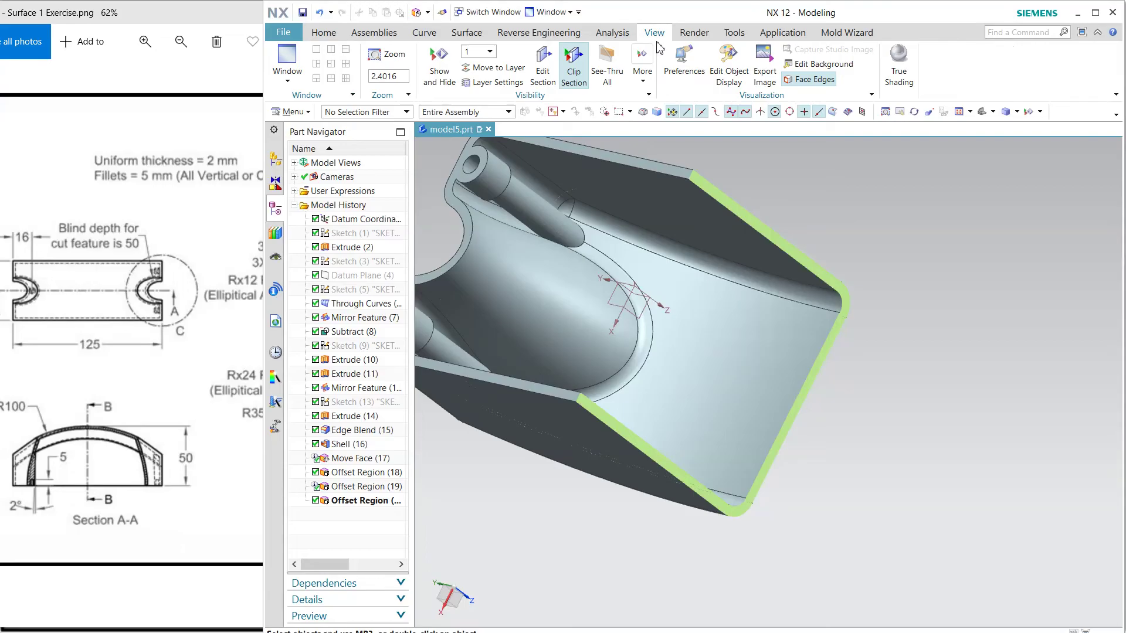
click(579, 79)
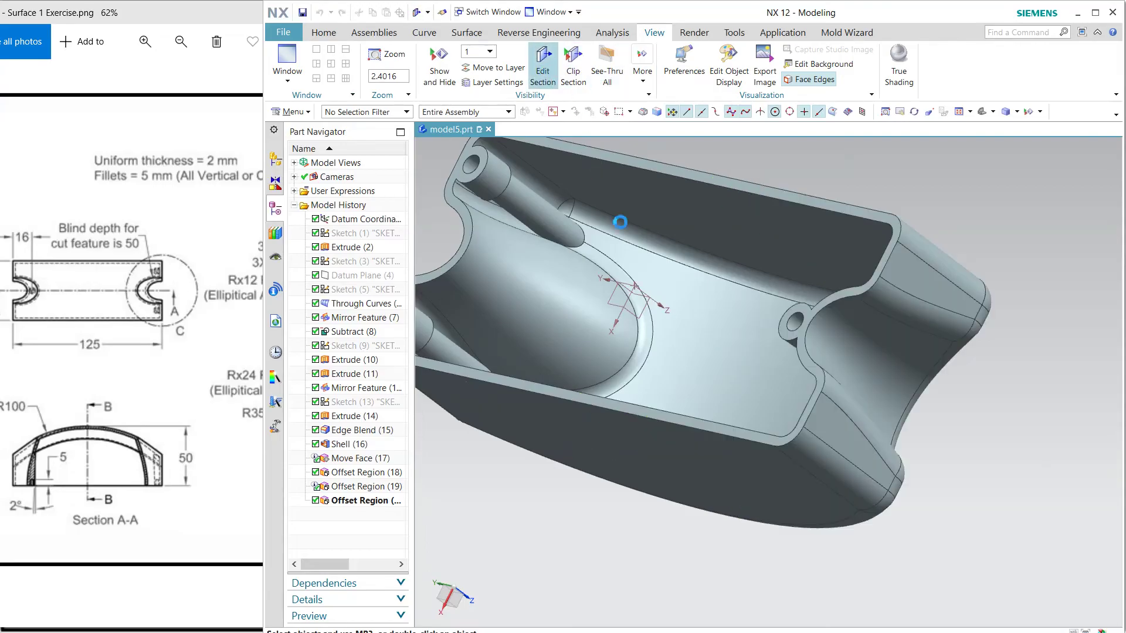
Step: Section the part along the X plane through its middle, squared-on and centred
click(458, 145)
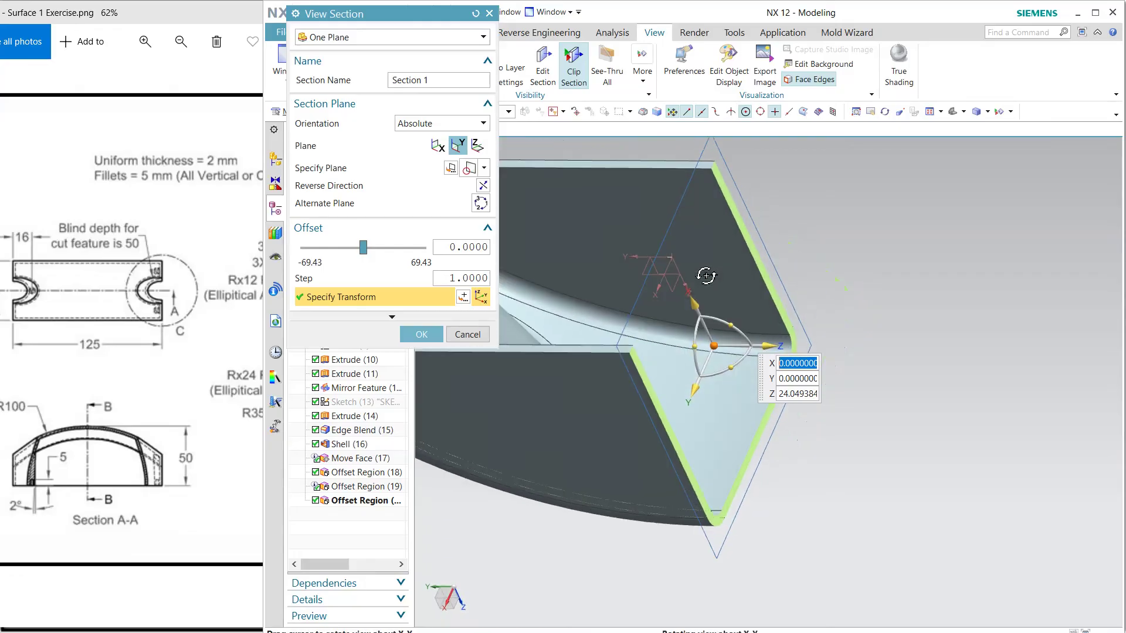
click(477, 146)
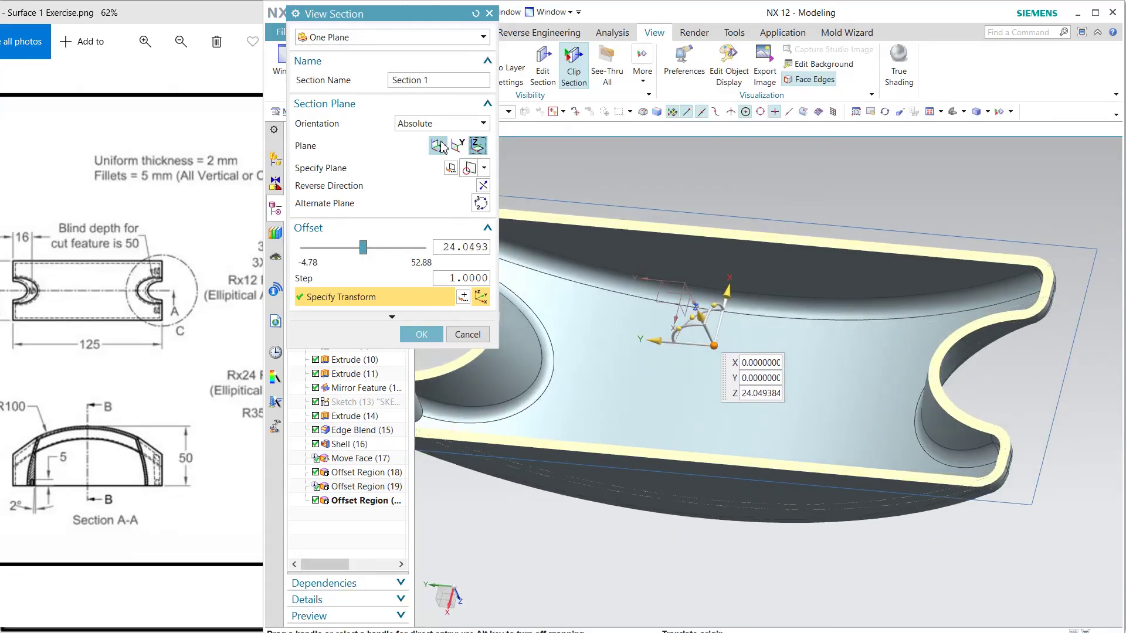
click(439, 146)
middle_drag(725, 217, 669, 300)
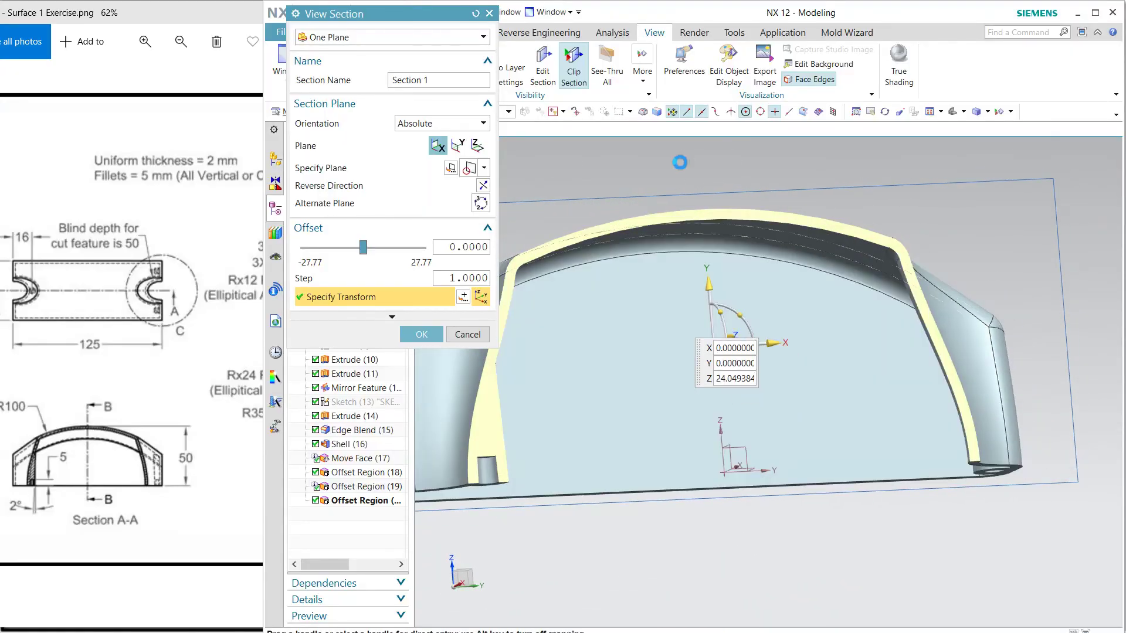
key(F8)
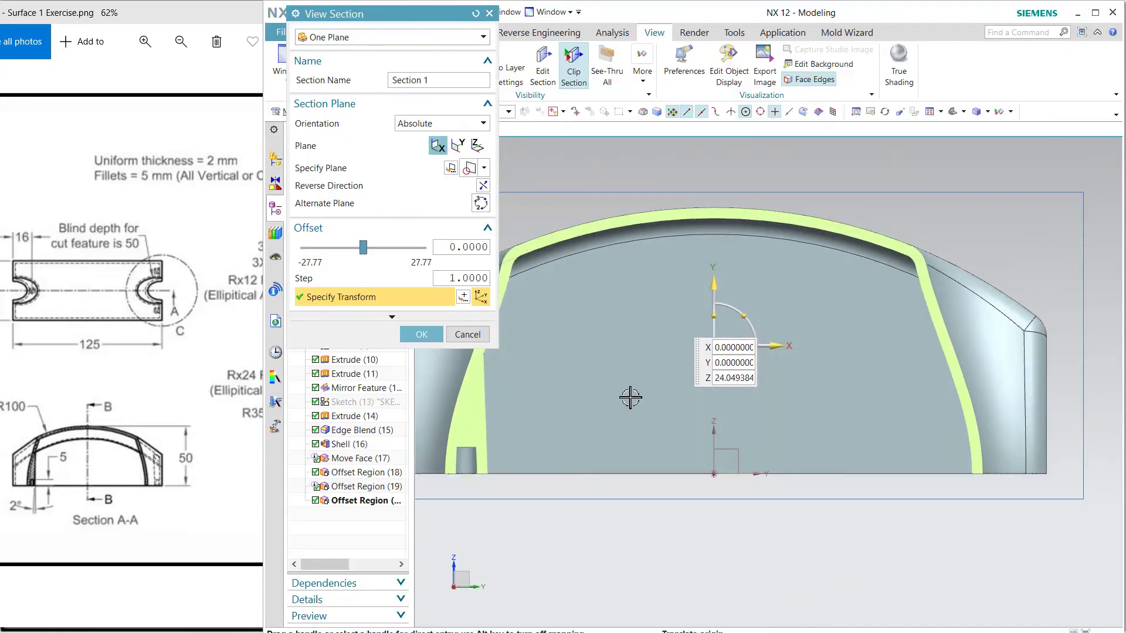
shift+middle_drag(650, 392, 698, 406)
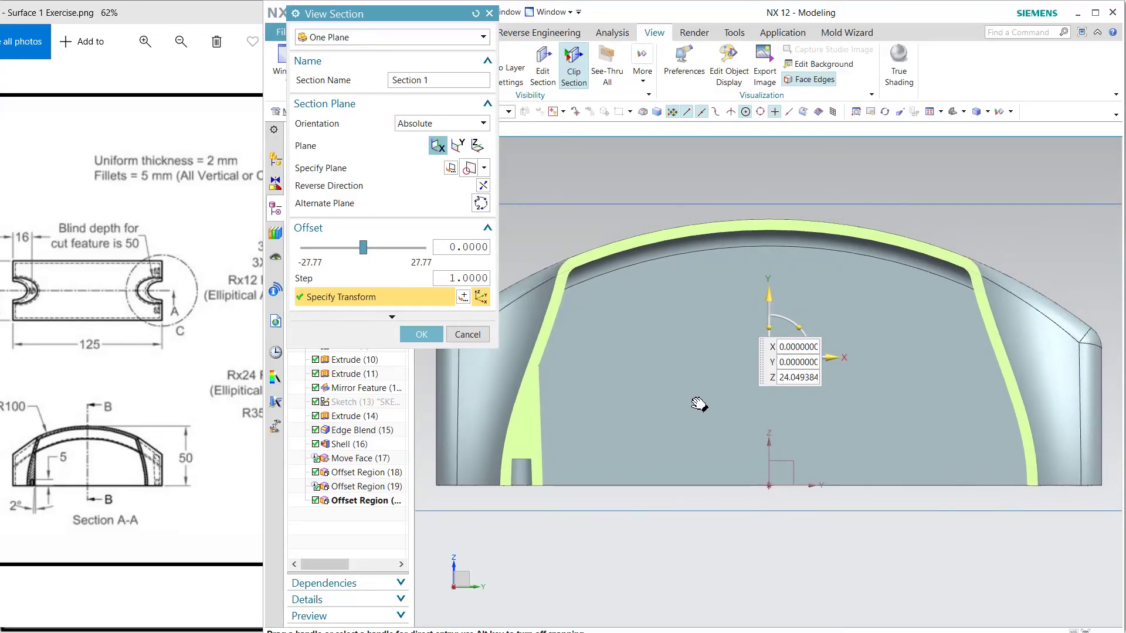
click(422, 334)
middle_drag(704, 332, 639, 346)
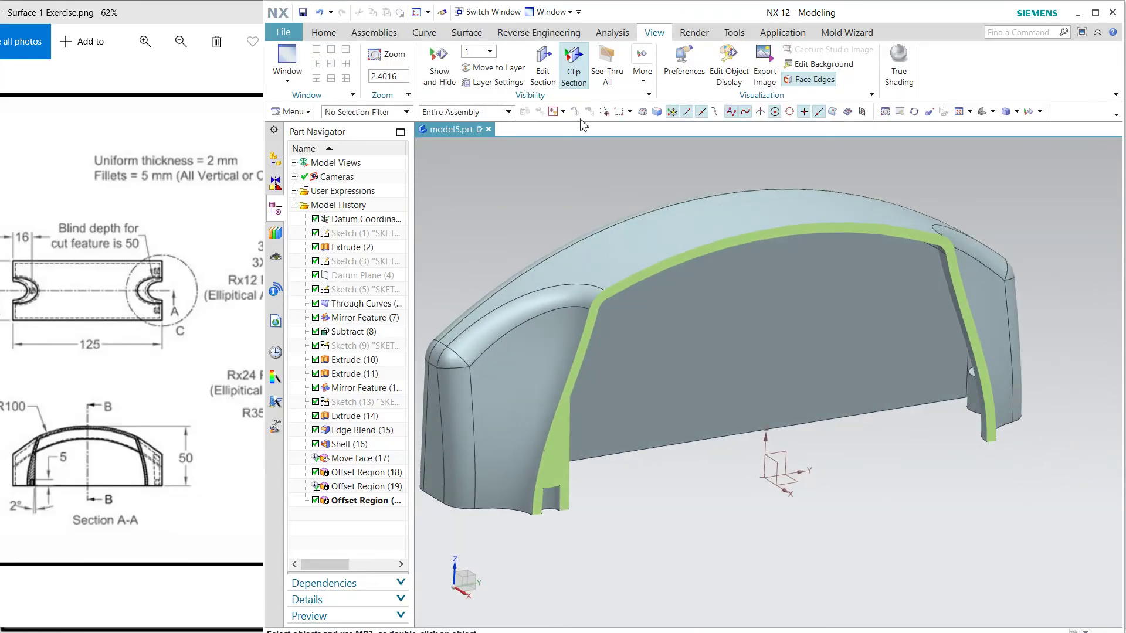
Step: Render the unsectioned part with True Shading and zoom in on the pin above the rim
click(574, 65)
click(901, 65)
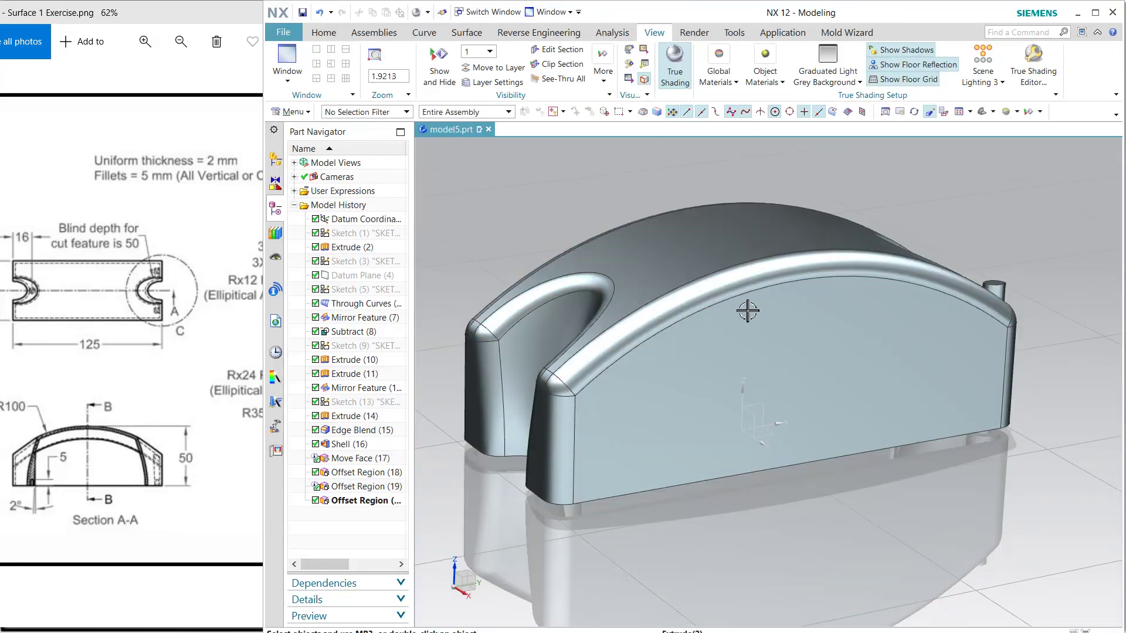
middle_drag(748, 311, 821, 247)
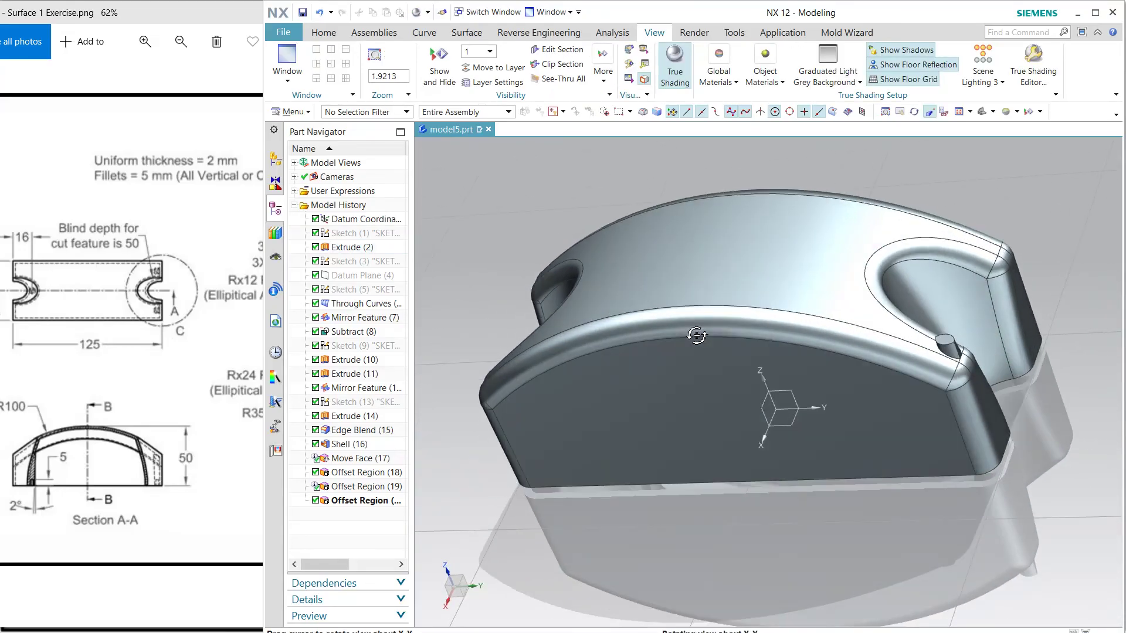
middle_drag(1007, 448, 962, 328)
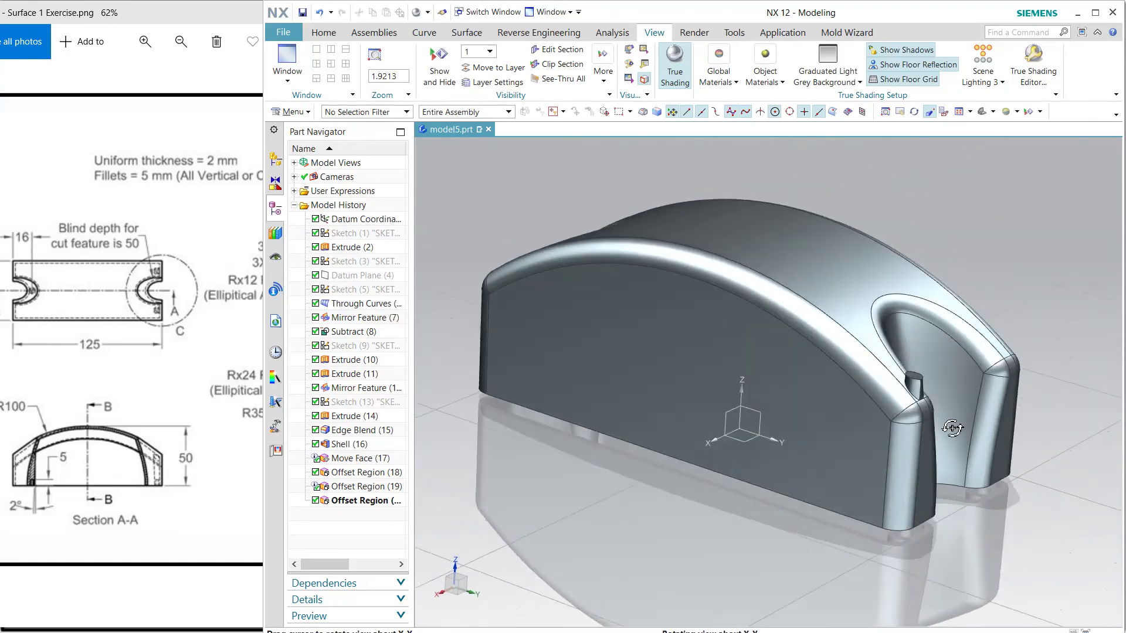
scroll(696, 382, up, 5)
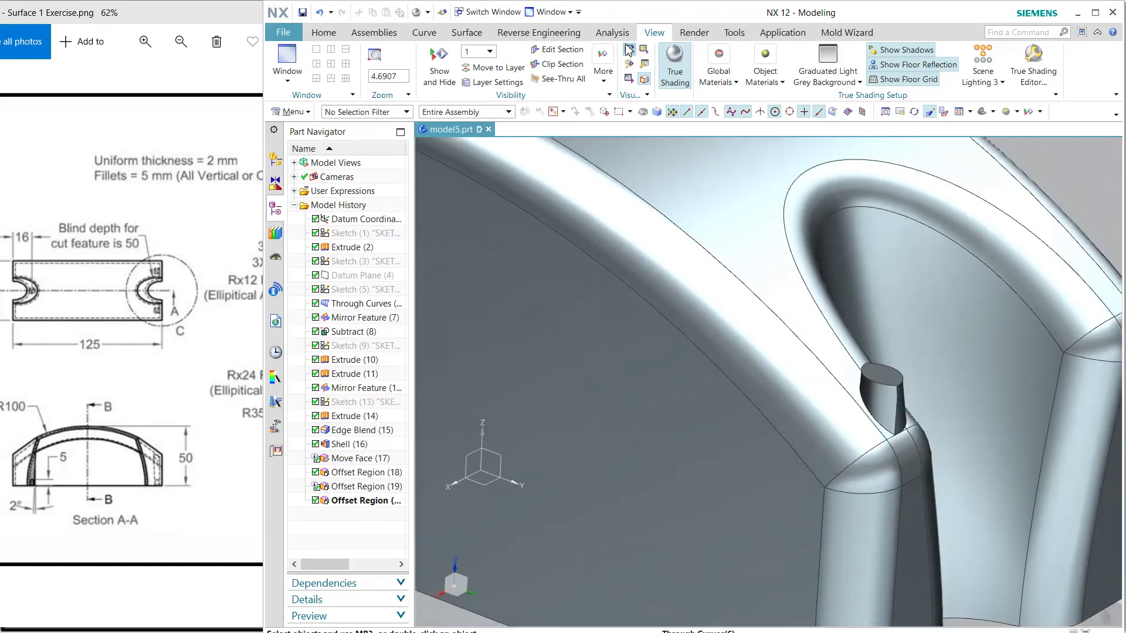
scroll(394, 39, up, 6)
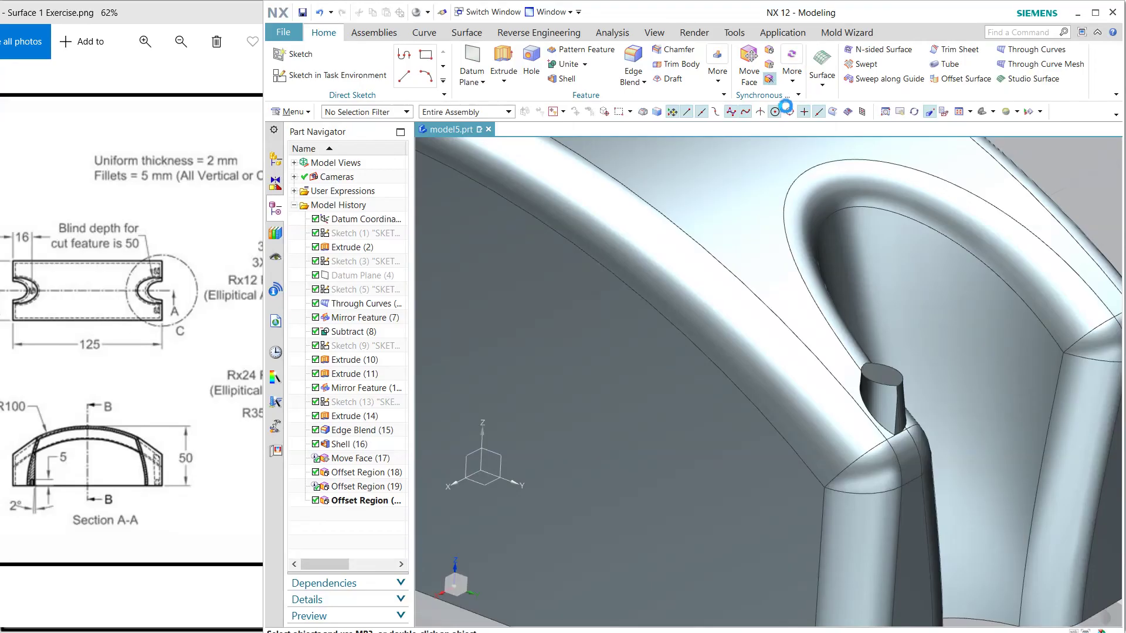
click(769, 78)
scroll(871, 403, up, 2)
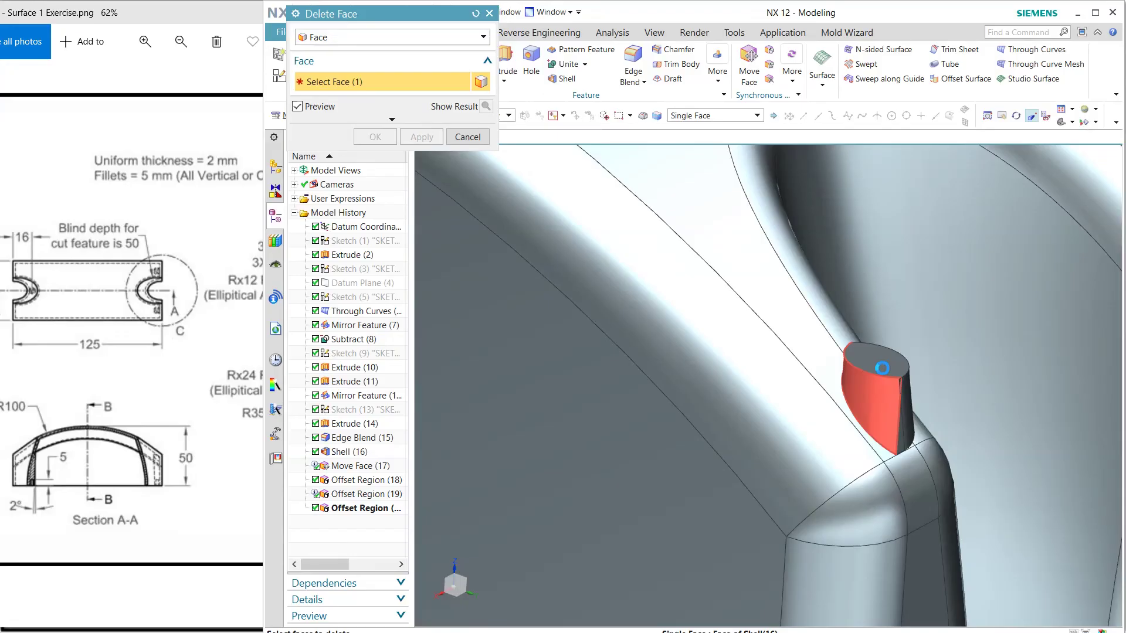
click(873, 363)
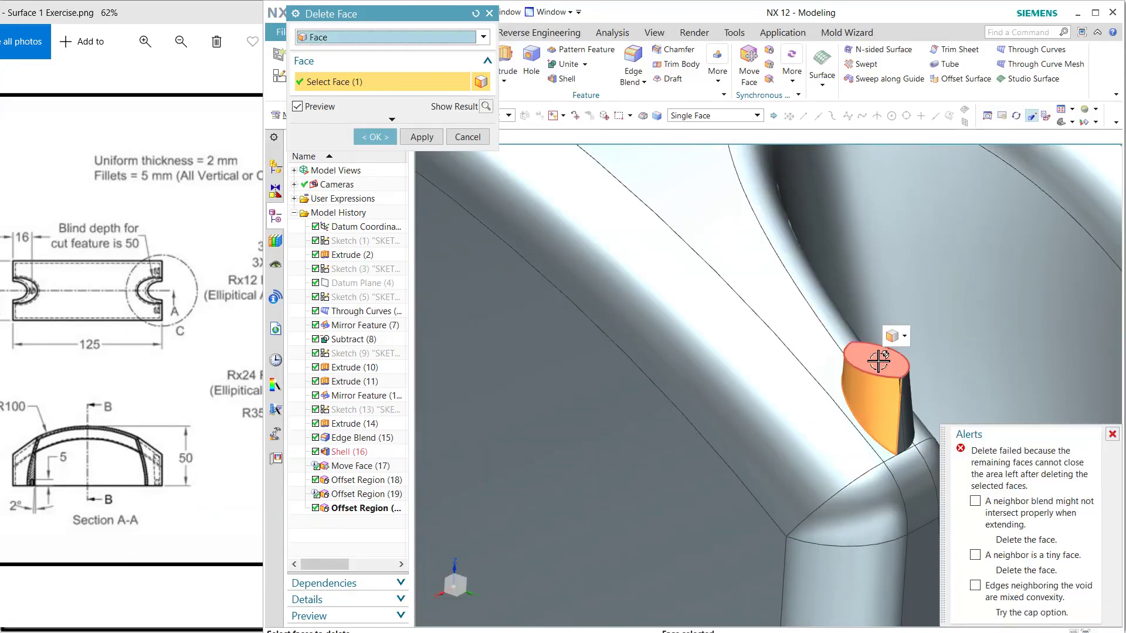
click(901, 441)
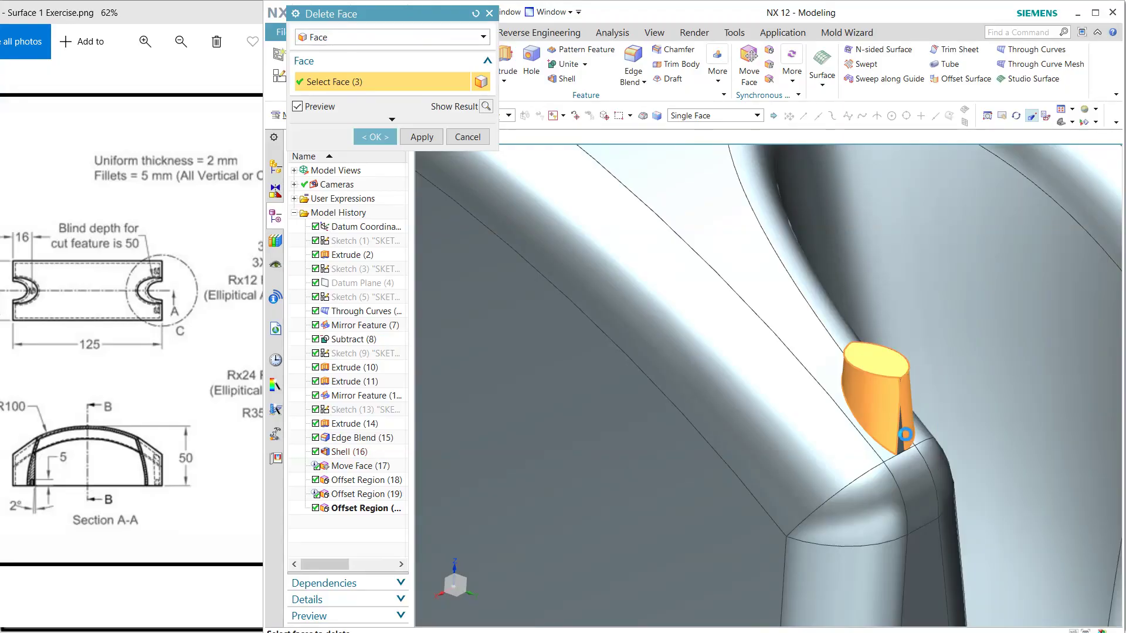
click(902, 441)
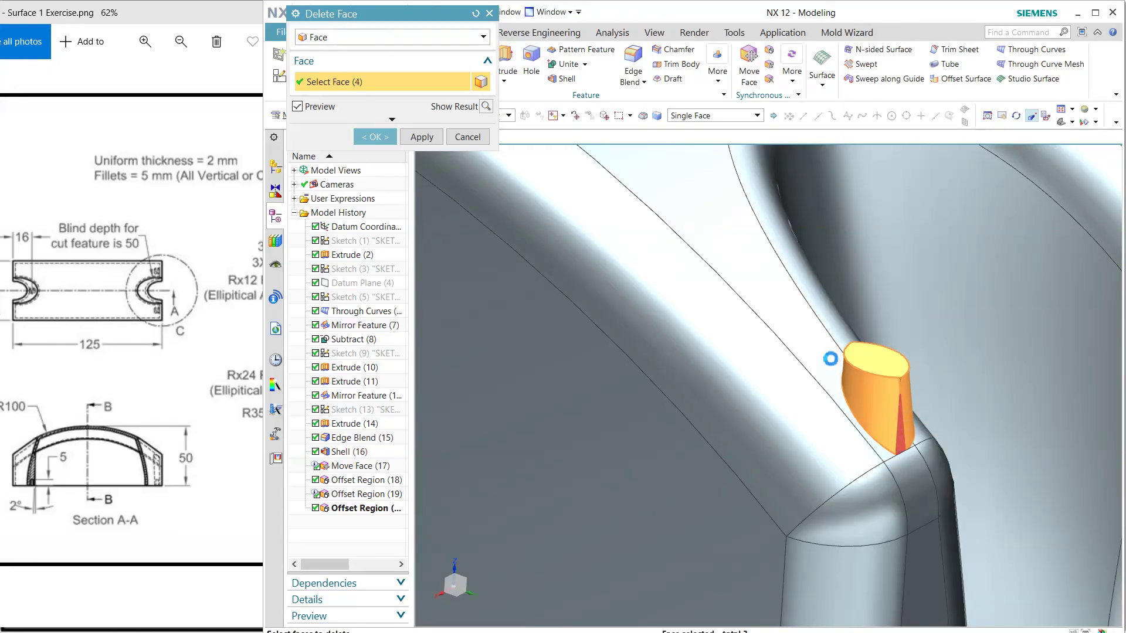
scroll(831, 359, down, 4)
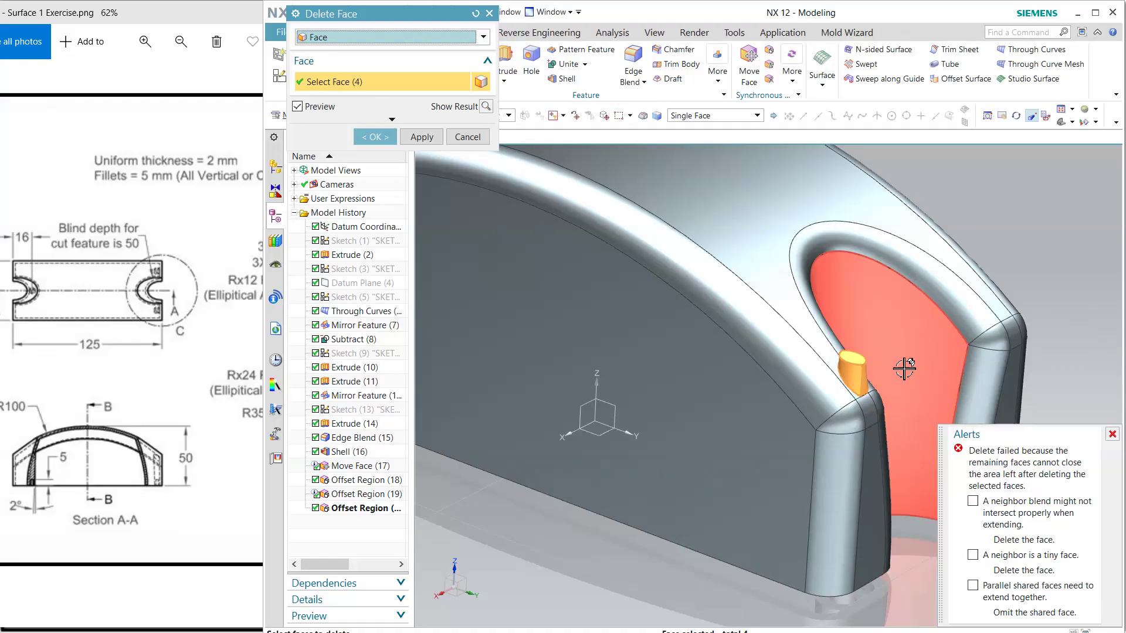
middle_drag(904, 368, 717, 357)
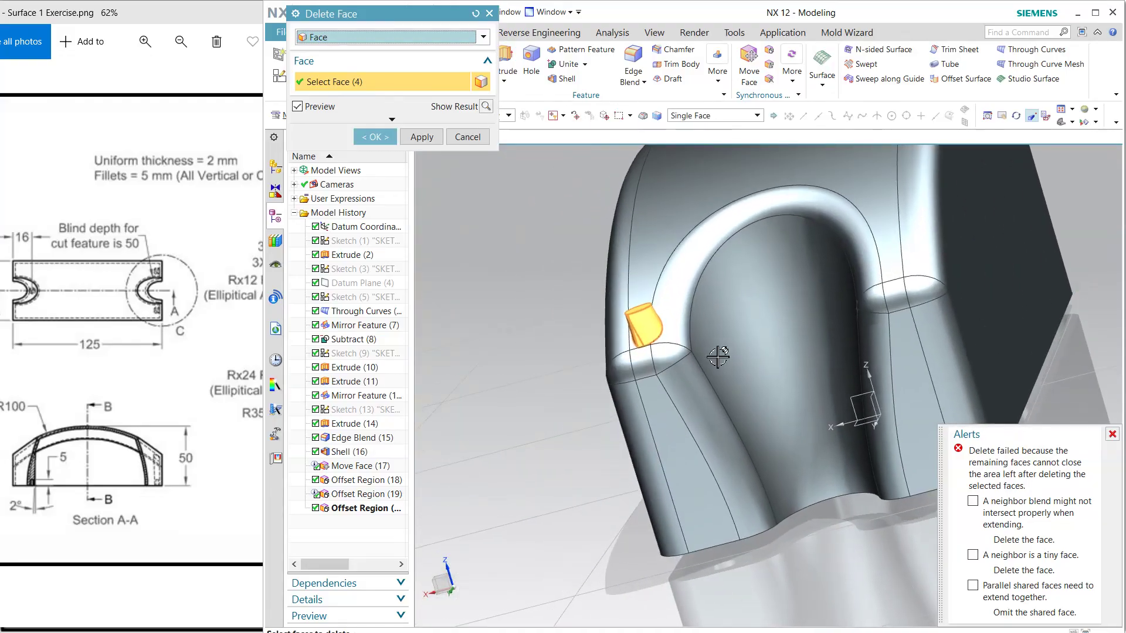
scroll(669, 373, up, 5)
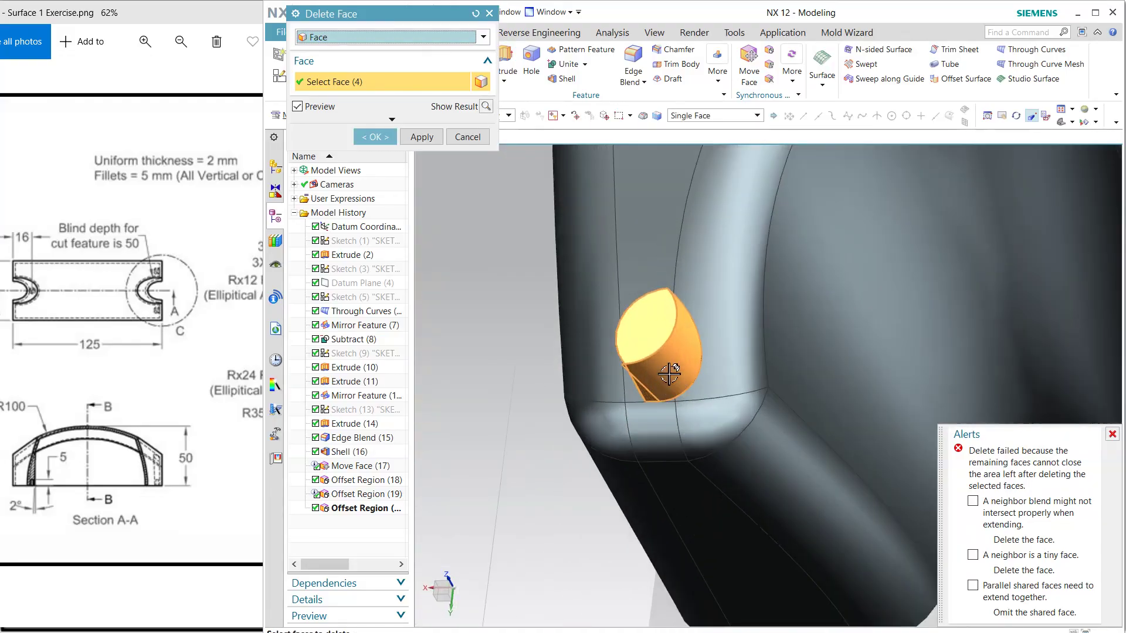
middle_drag(693, 343, 630, 288)
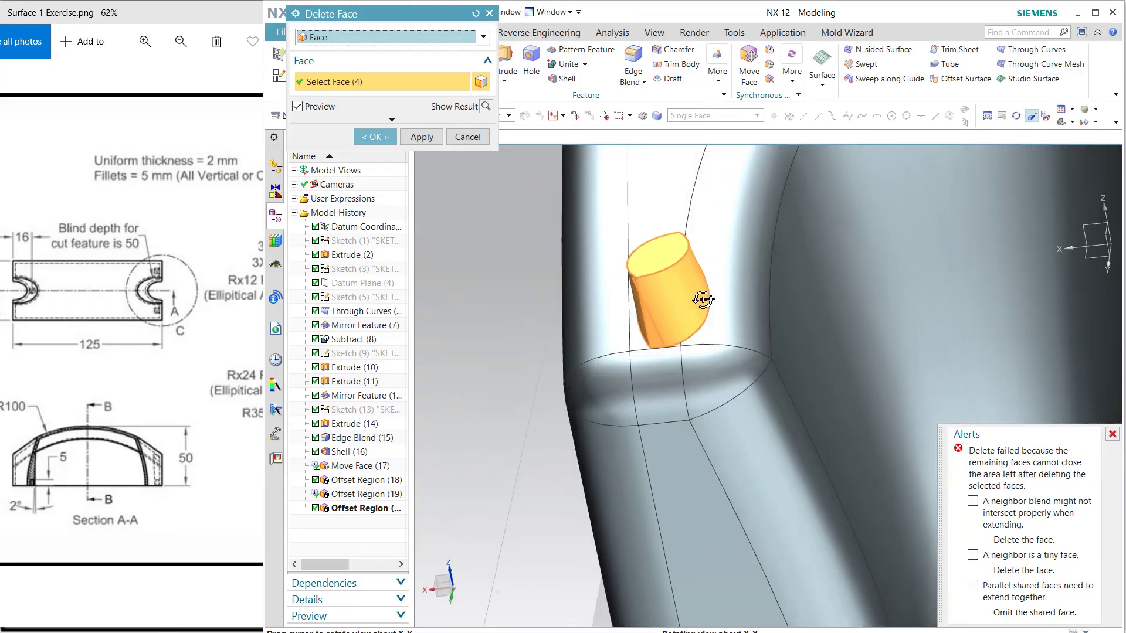
scroll(638, 282, up, 3)
scroll(638, 281, up, 4)
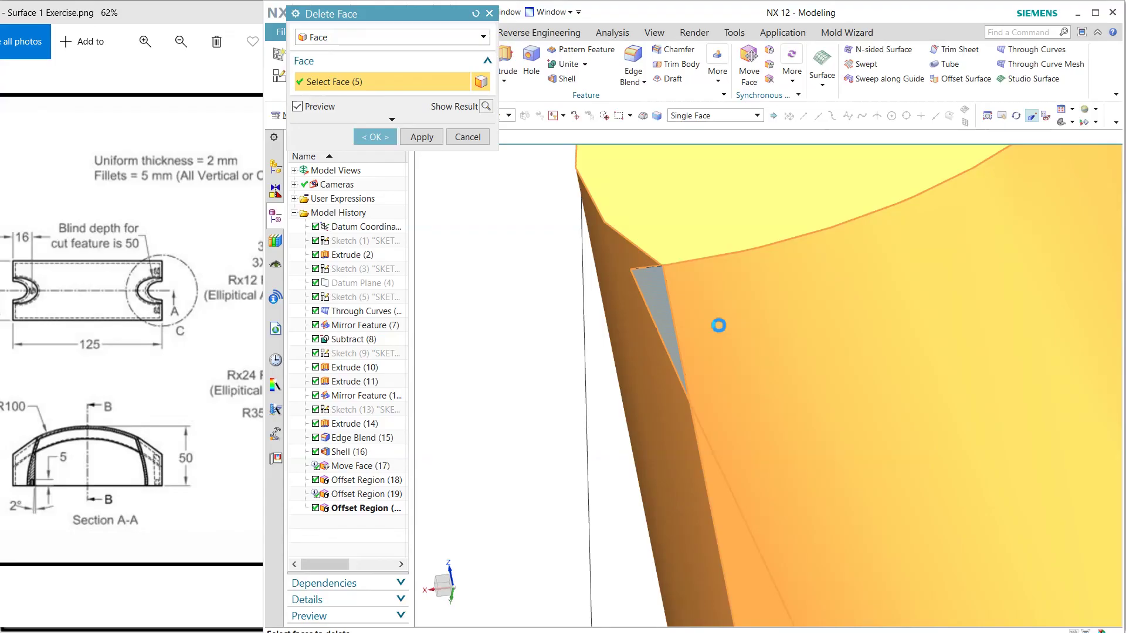
middle_drag(718, 325, 472, 211)
click(463, 137)
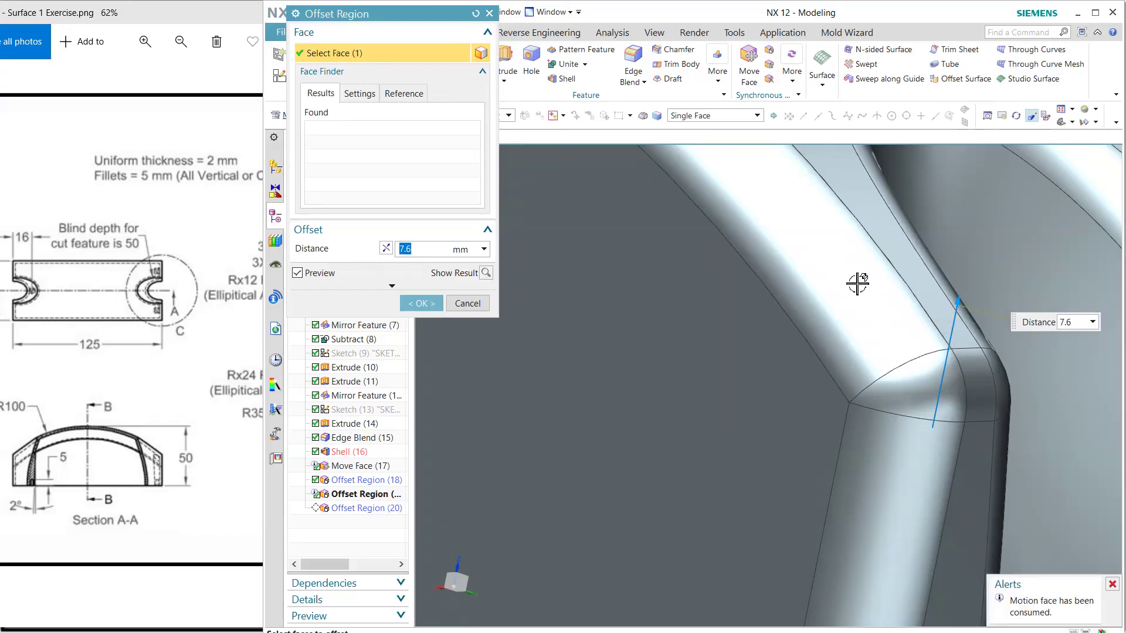
Step: Apply the 7.6 mm offset to the pin's top face so it ends flush
click(430, 308)
scroll(754, 346, down, 5)
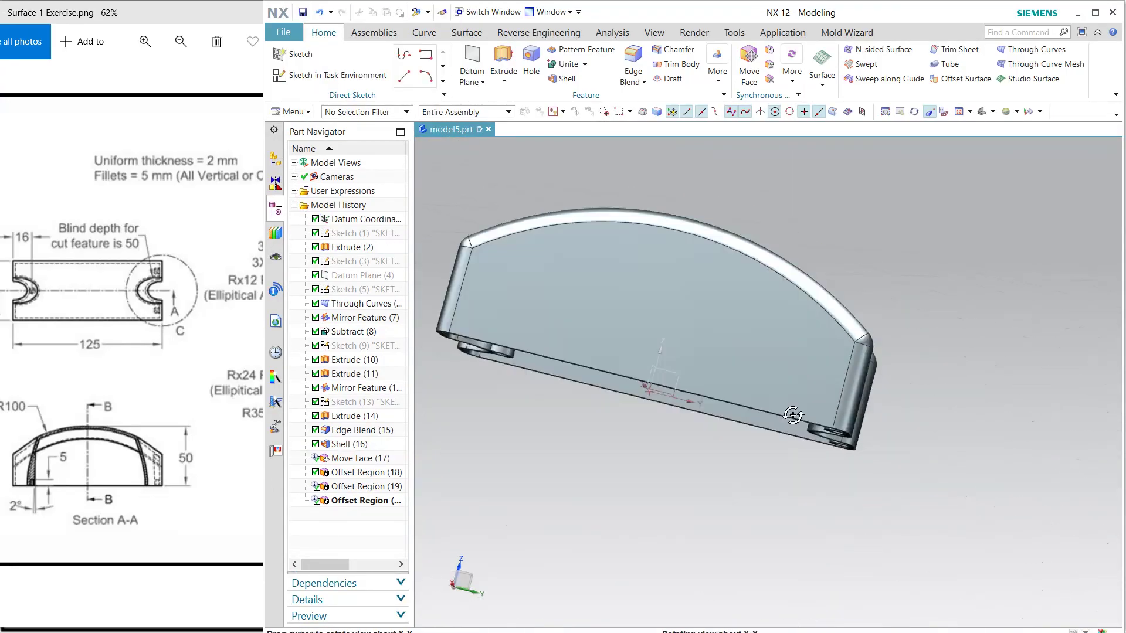